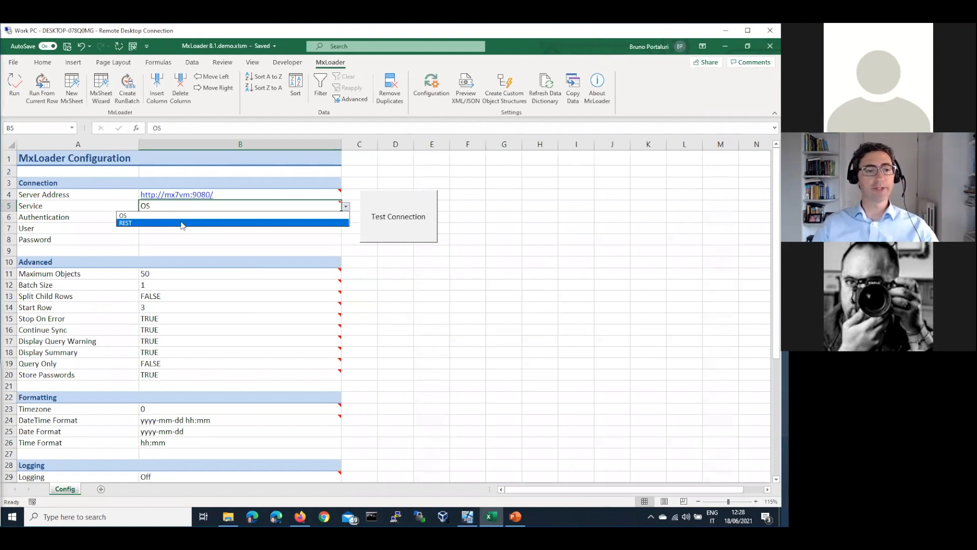
After the missing-username error, enter the MxLoader user name in B7 and the password in B8.
left_click(417, 226)
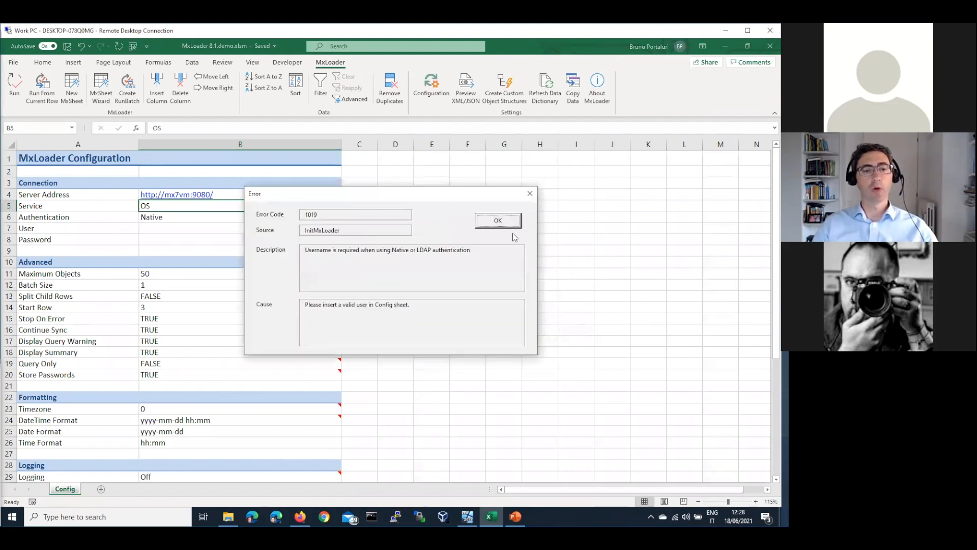
left_click(489, 221)
left_click(187, 228)
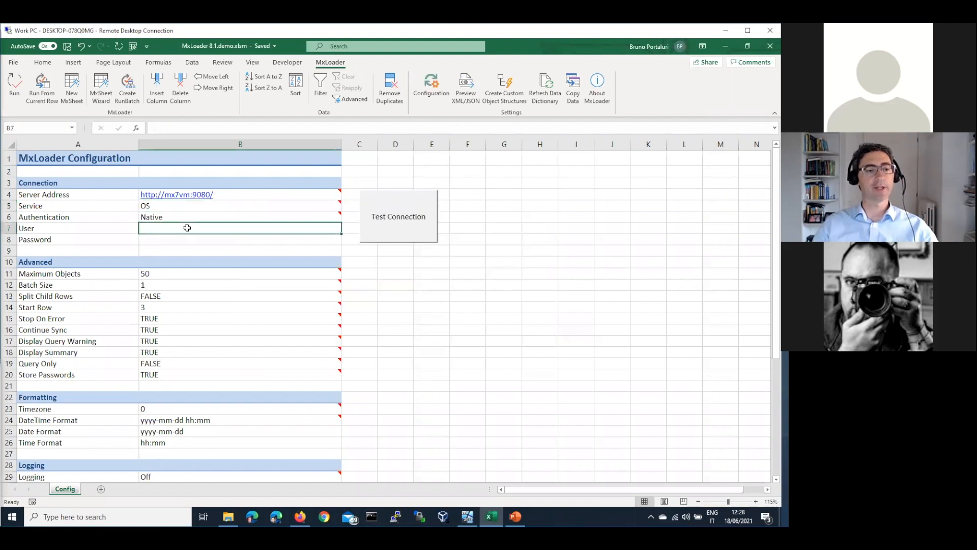
type("wilso")
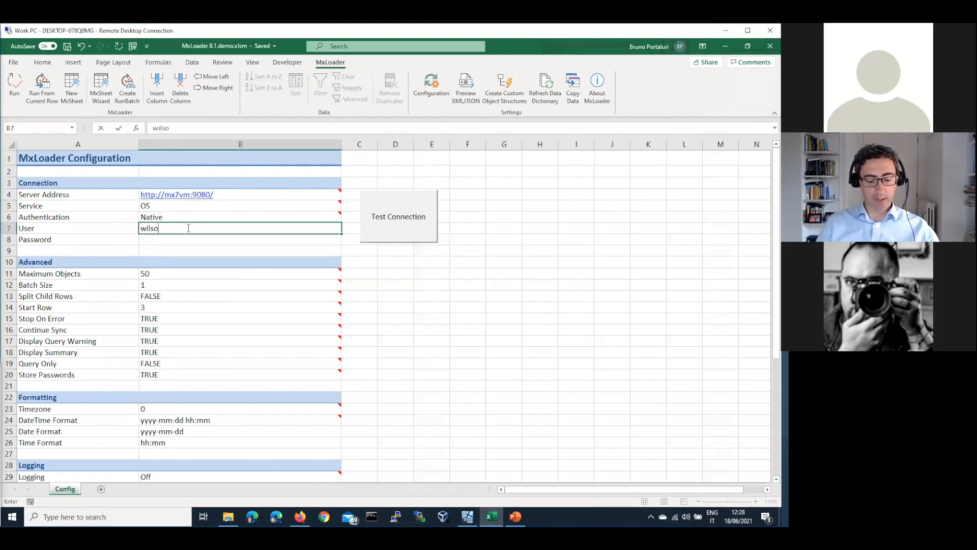
type("n")
key("Return")
type("w")
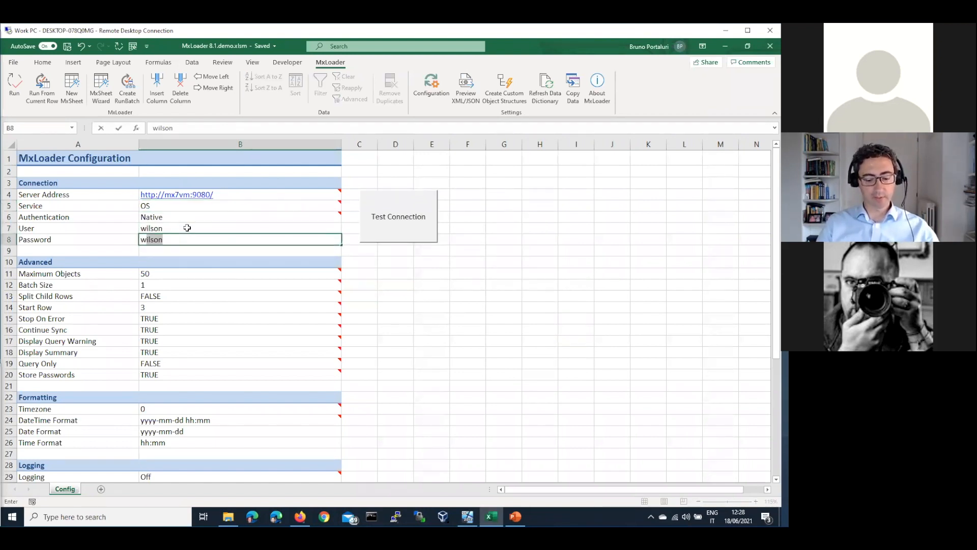
type("ilso")
key("Return")
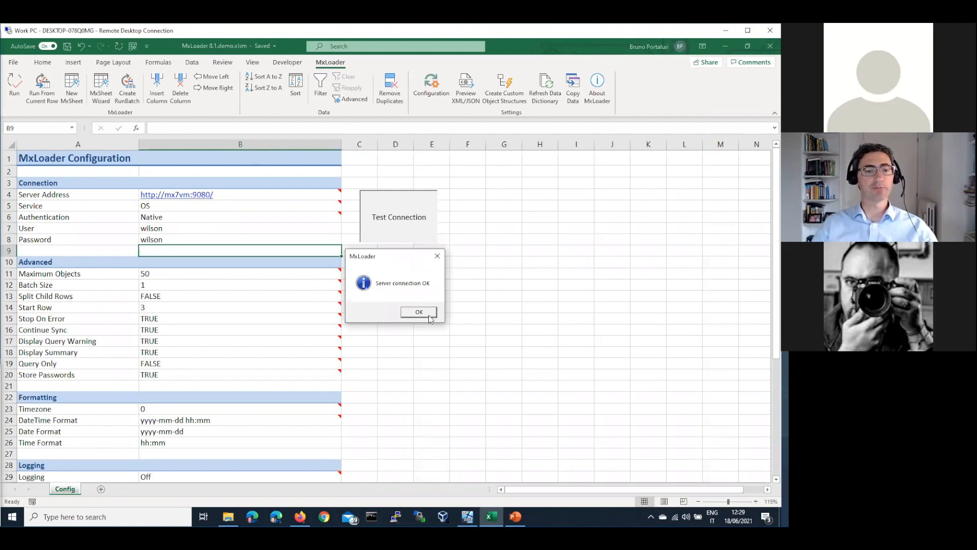
Switch the MxLoader Service setting from OS to REST and confirm the connection test succeeds.
left_click(430, 317)
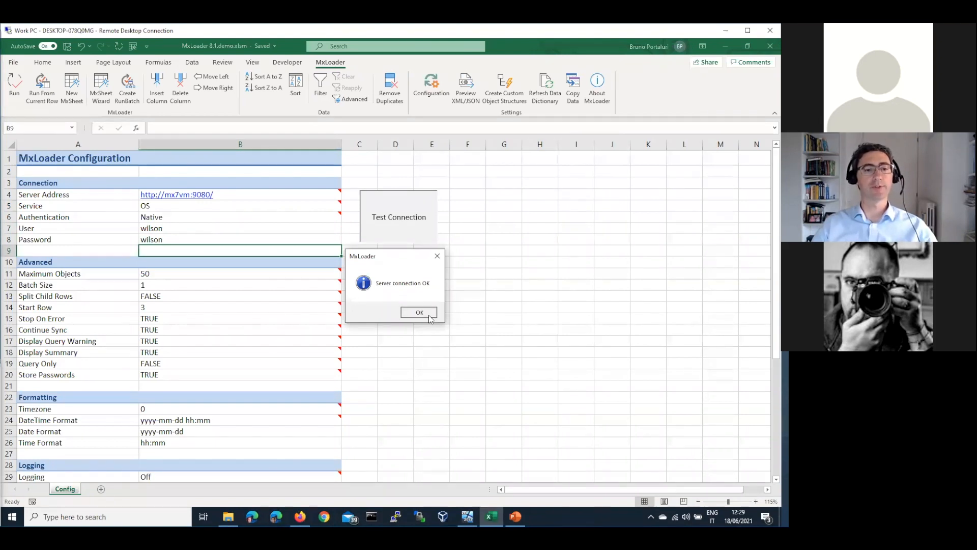
left_click(341, 207)
left_click(345, 206)
left_click(319, 225)
left_click(416, 224)
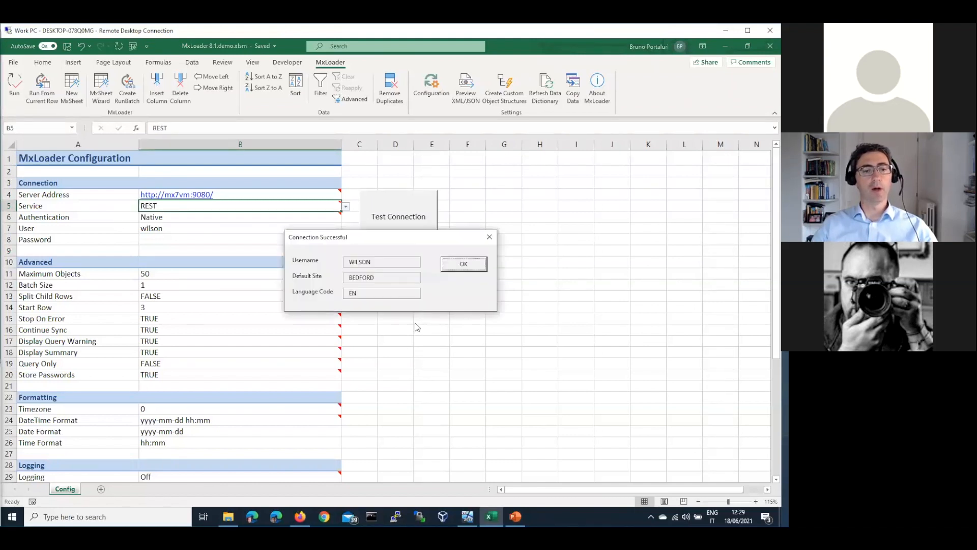
left_click_drag(403, 242, 386, 227)
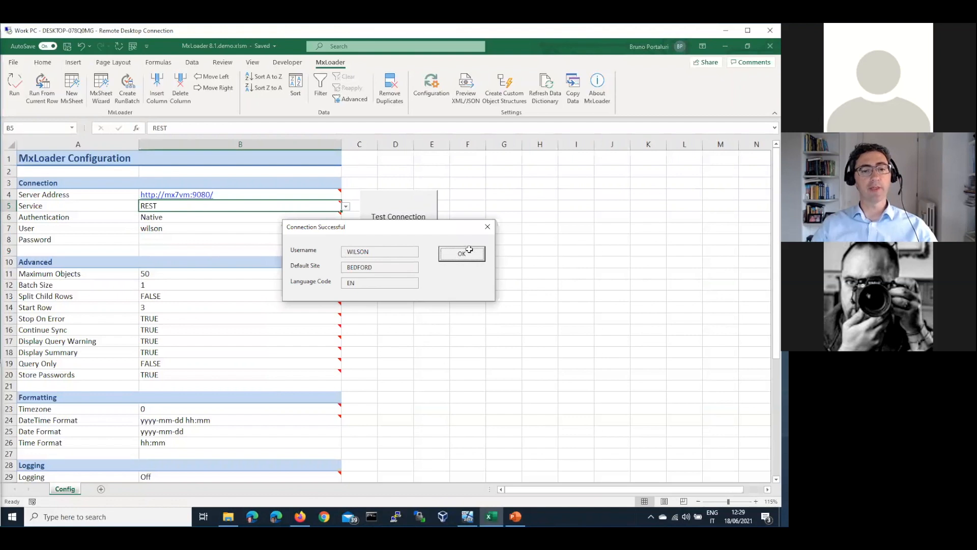
key("Return")
Review the Password, User and Service settings cells.
left_click(168, 238)
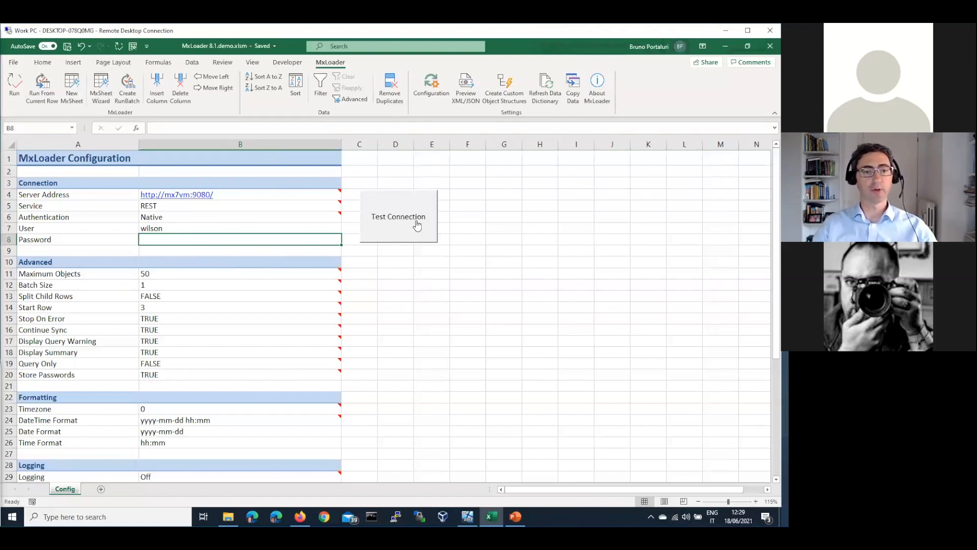
left_click(321, 230)
left_click(320, 240)
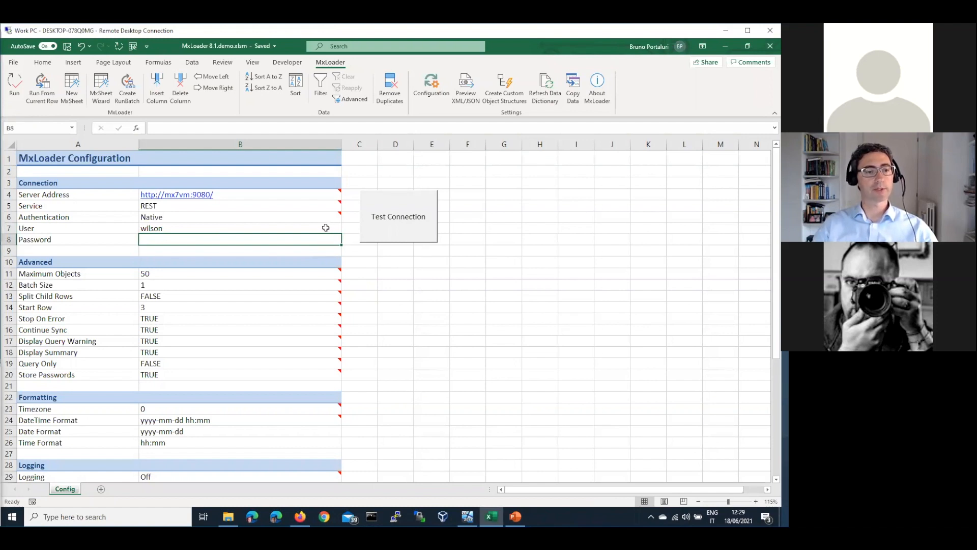
left_click(308, 204)
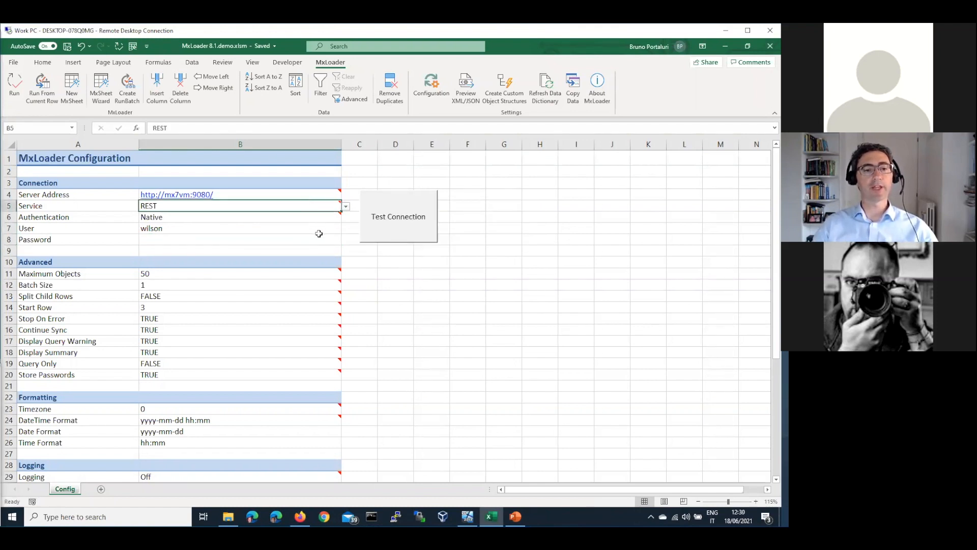
Set the Authentication setting to API, leaving Service on REST.
left_click(346, 207)
left_click(347, 206)
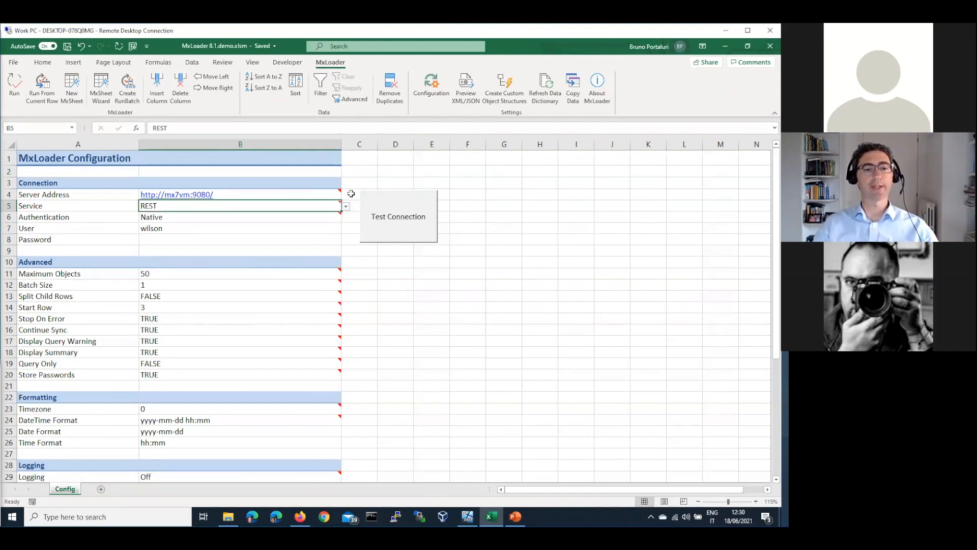
left_click(325, 220)
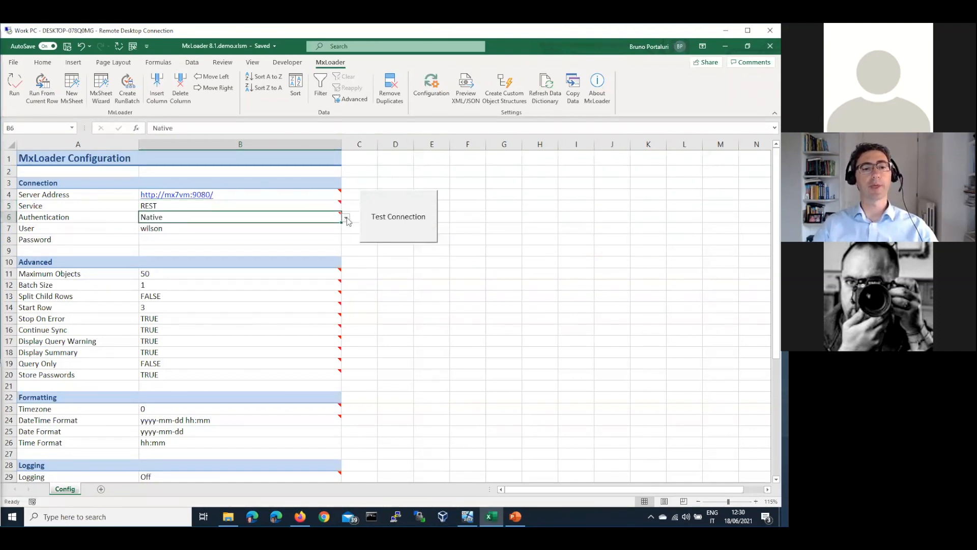
left_click(347, 218)
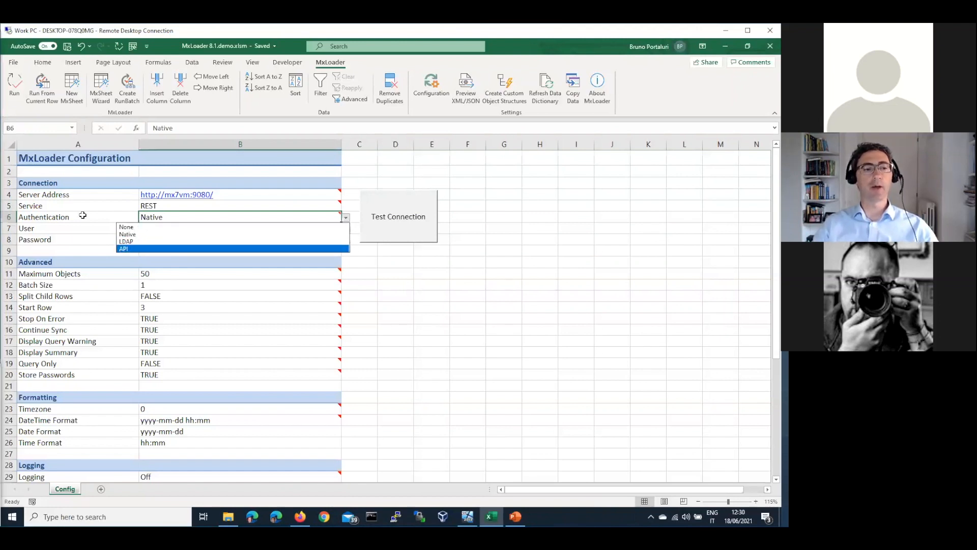
key("Return")
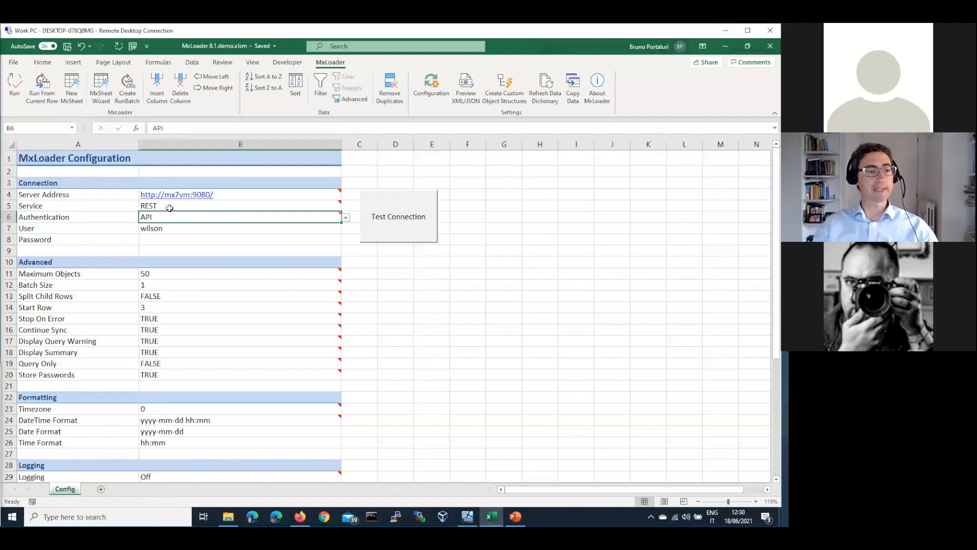
key("Up")
Re-enter the password in B8 and test the connection, storing the API token.
left_click(163, 240)
type("wilson")
key("Return")
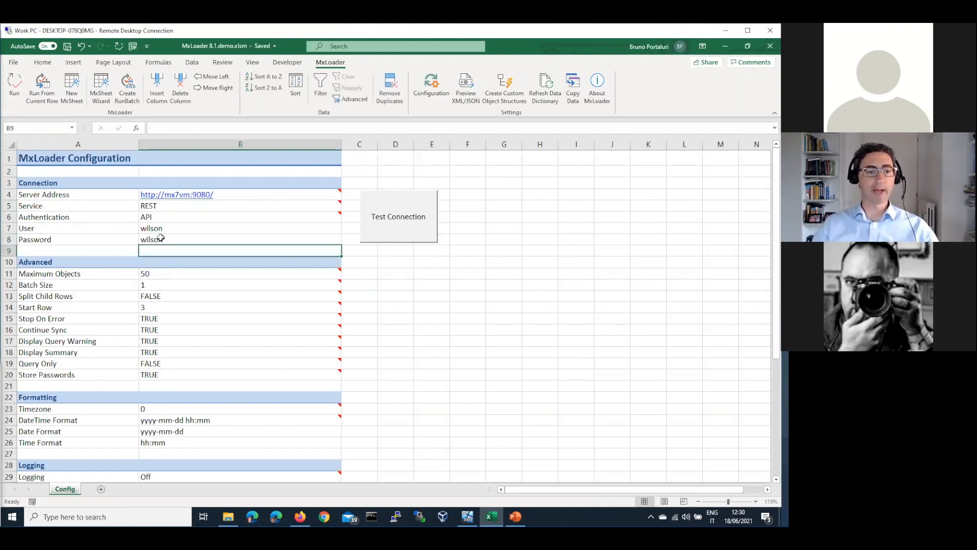
left_click(412, 283)
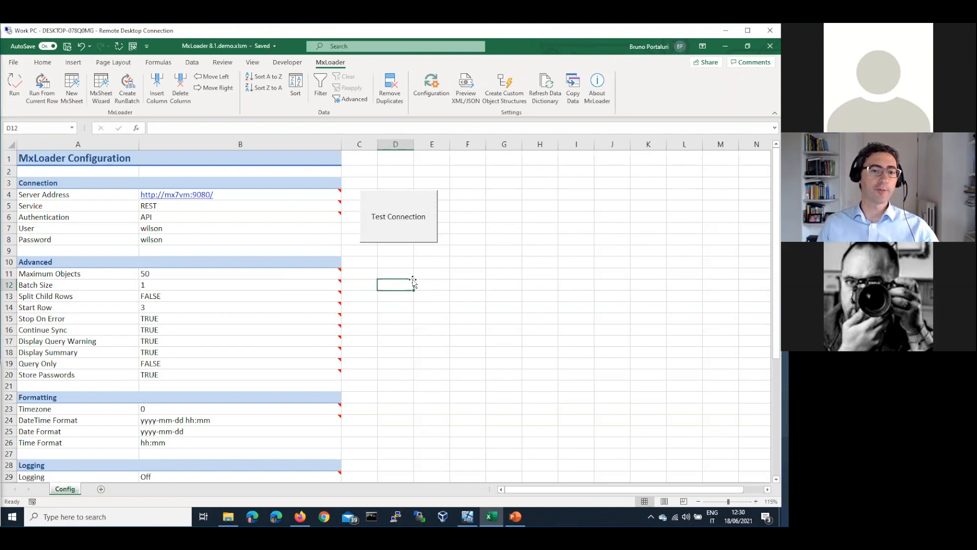
left_click(403, 224)
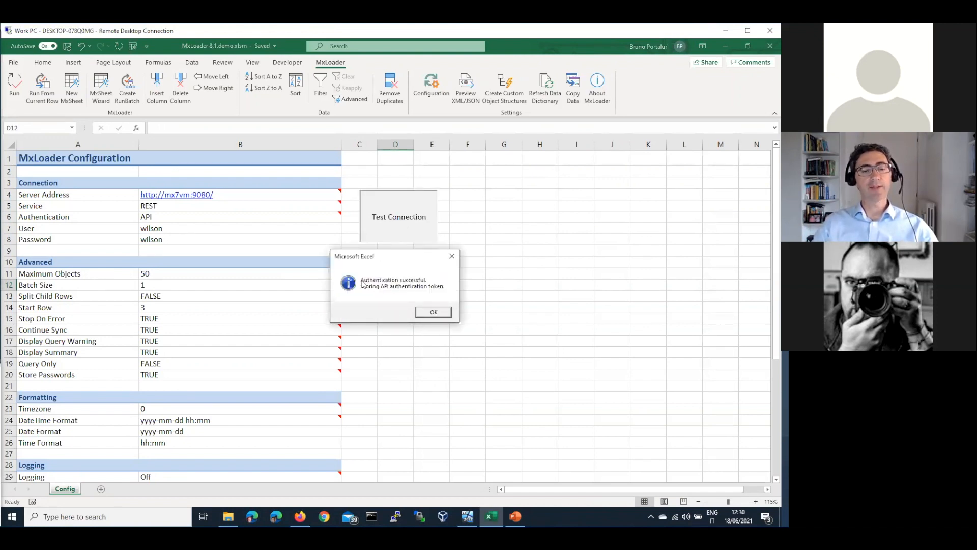
left_click(433, 313)
left_click_drag(420, 242, 472, 263)
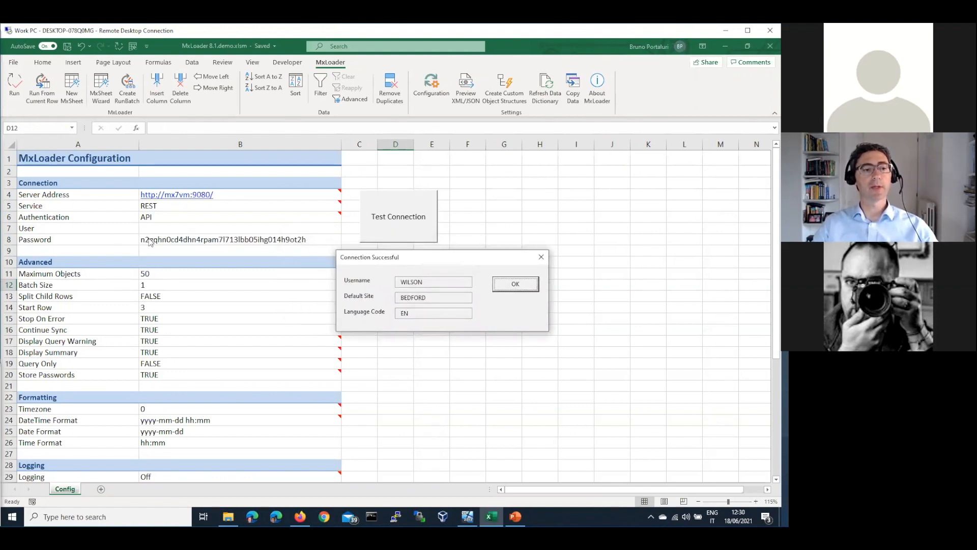
With User and Password (B7:B8) blank, confirm the REST/API connection test still succeeds.
left_click(515, 284)
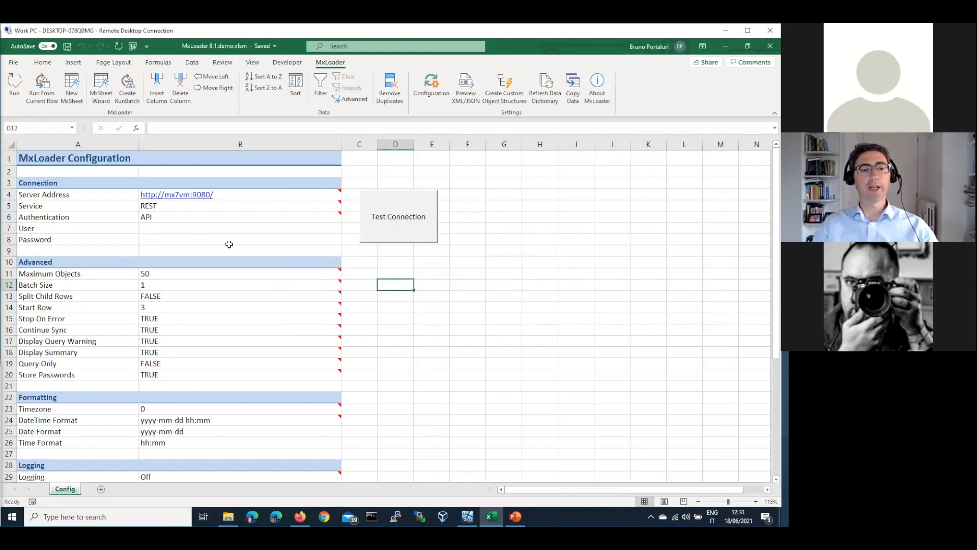
left_click(269, 243)
mouse_move(341, 346)
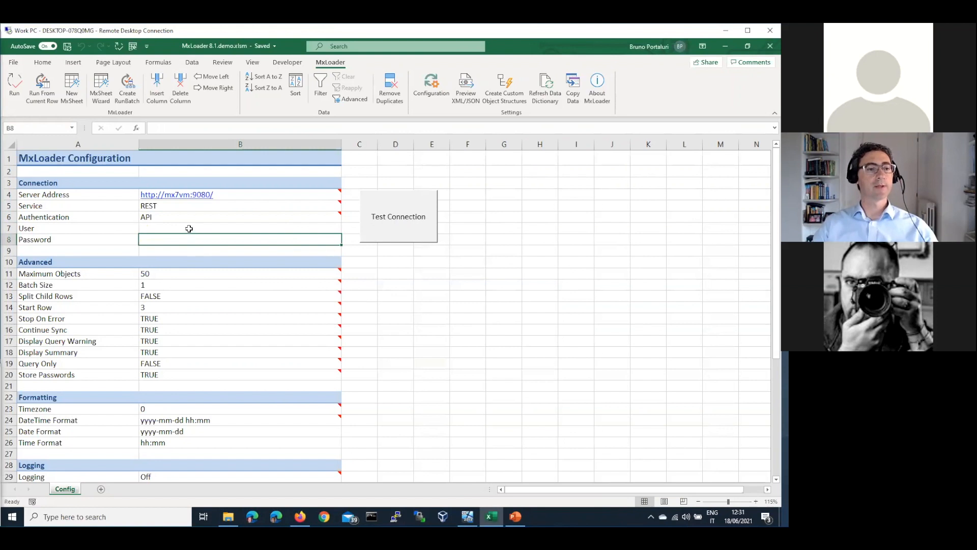
left_click_drag(187, 230, 186, 236)
left_click(402, 238)
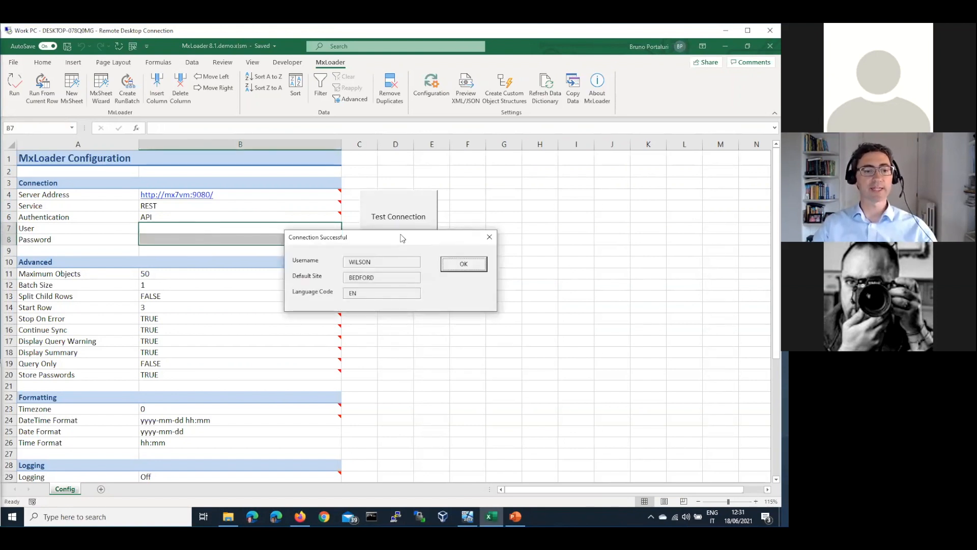
left_click(473, 267)
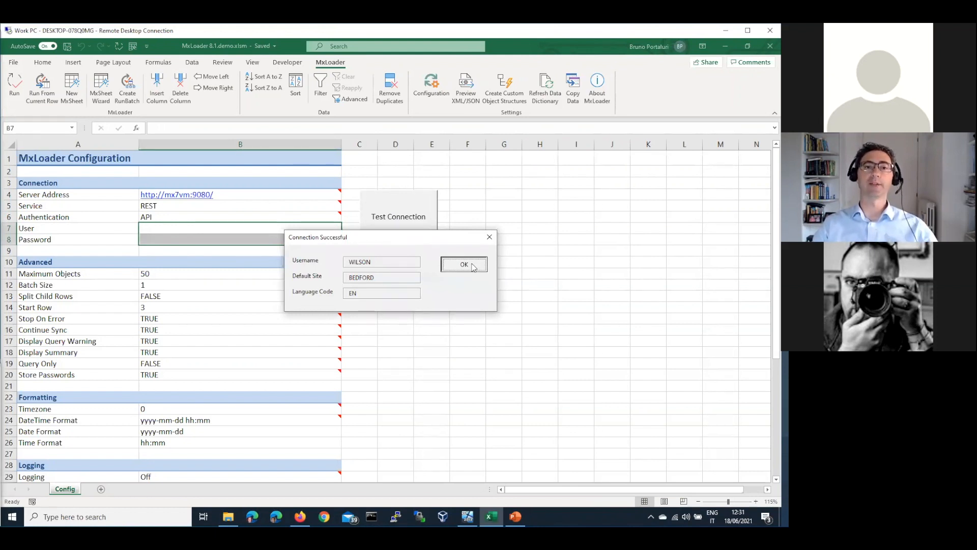
left_click(471, 262)
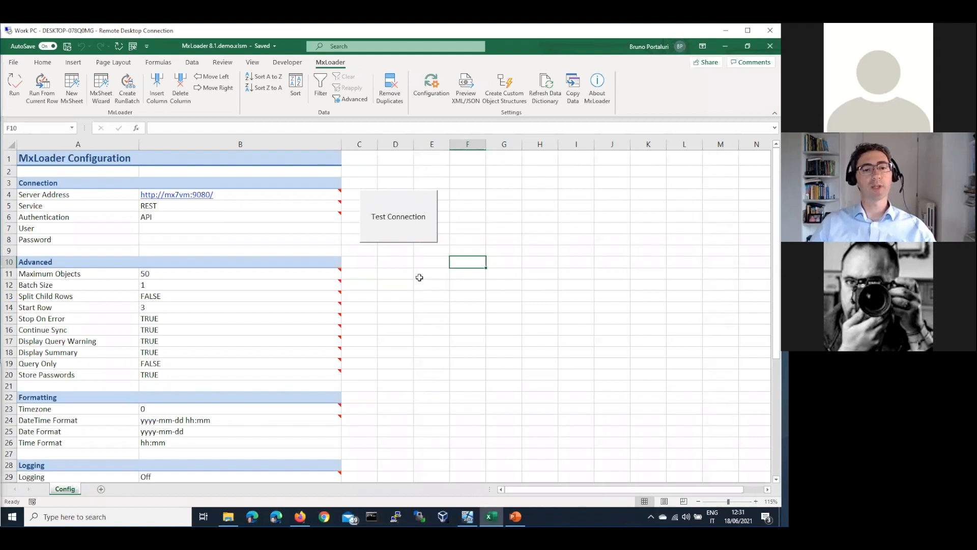
left_click(396, 261)
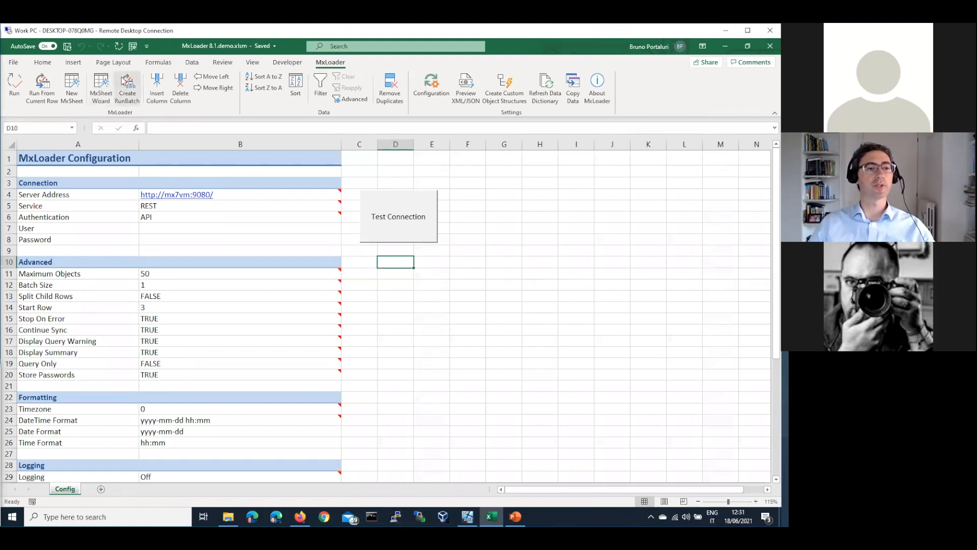
In the MxSheet Wizard, pick MXAPIASSET from the Object Structure list, giving main object ASSET.
left_click(103, 95)
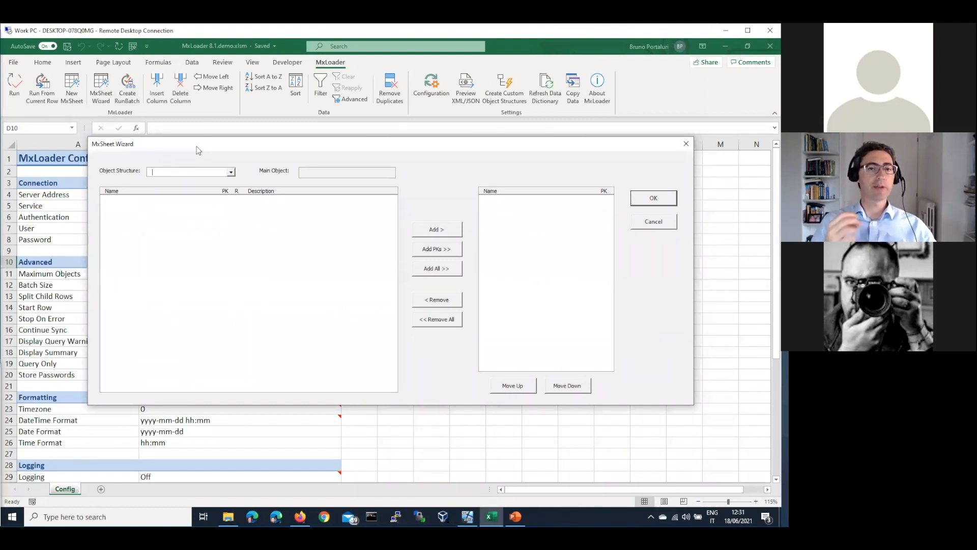
left_click(231, 173)
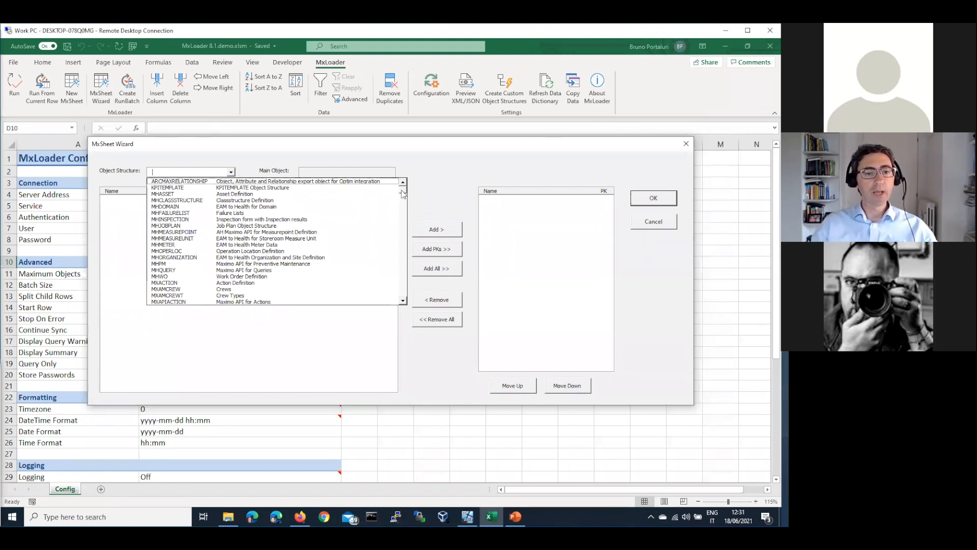
key("Up")
key("Up")
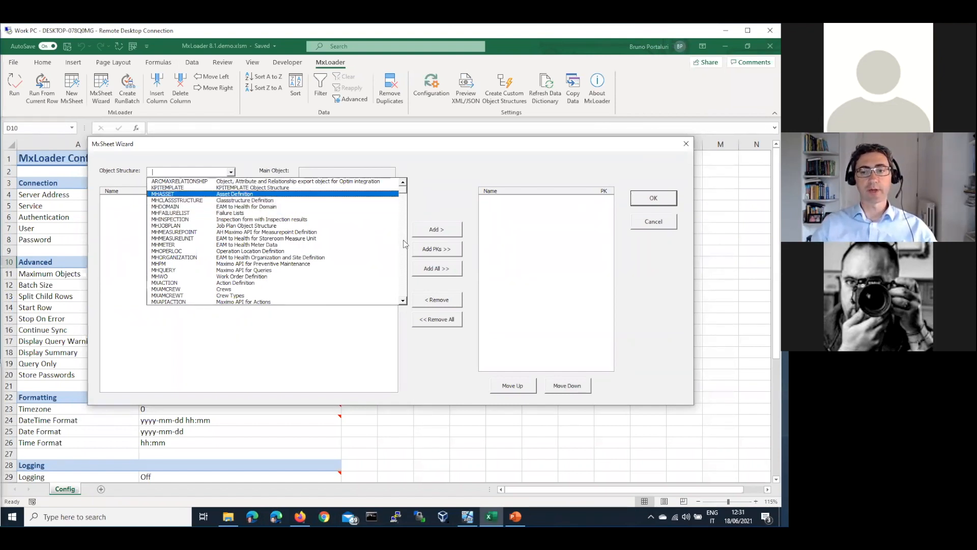
scroll(405, 244, "down", 7)
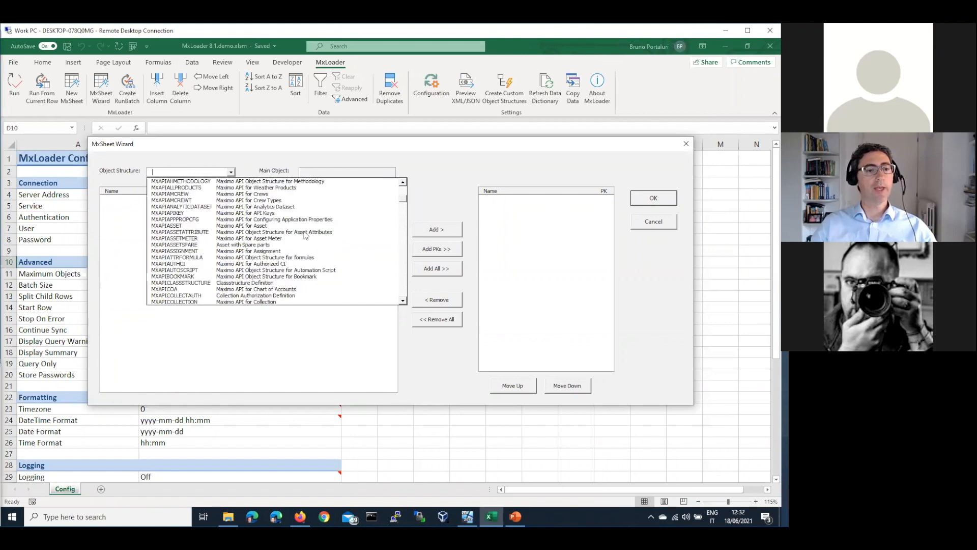
scroll(237, 237, "down", 15)
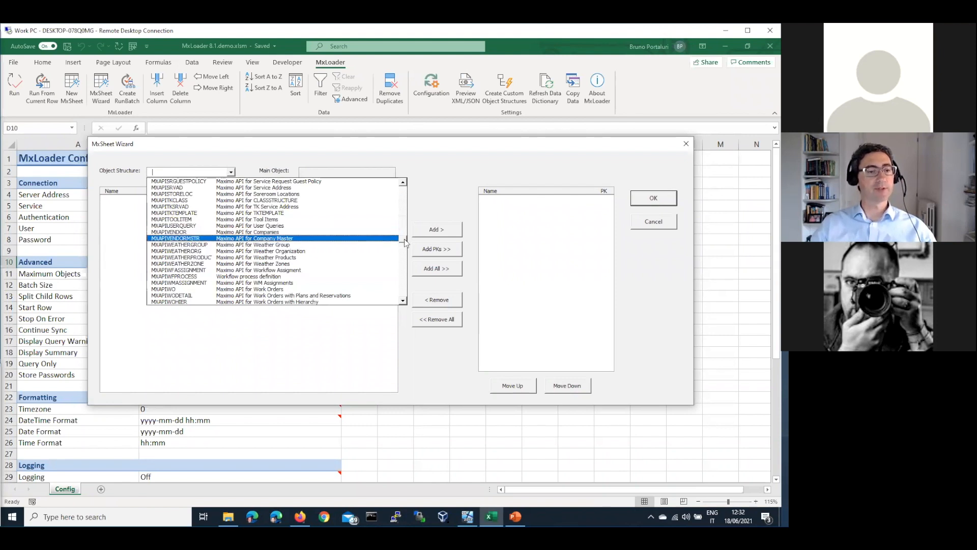
scroll(406, 240, "down", 2)
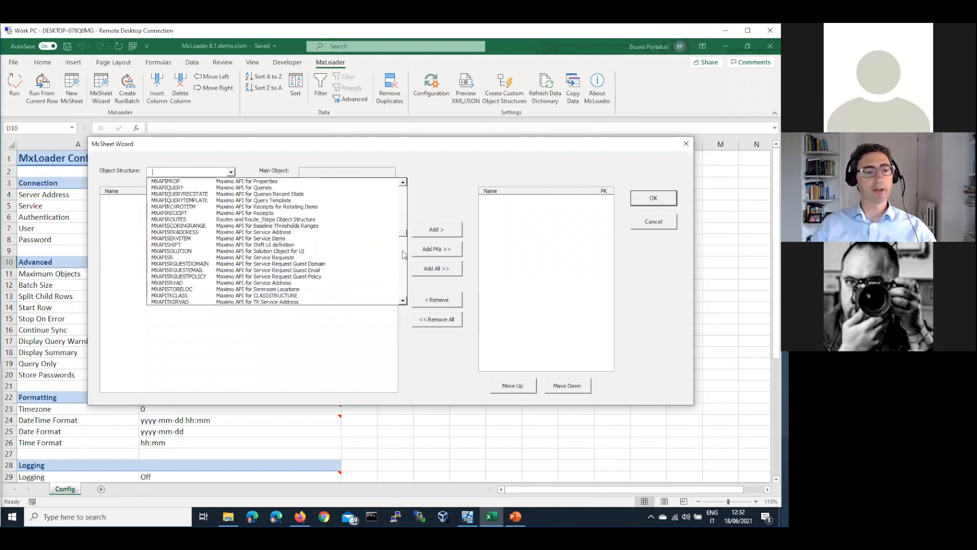
scroll(402, 269, "down", 6)
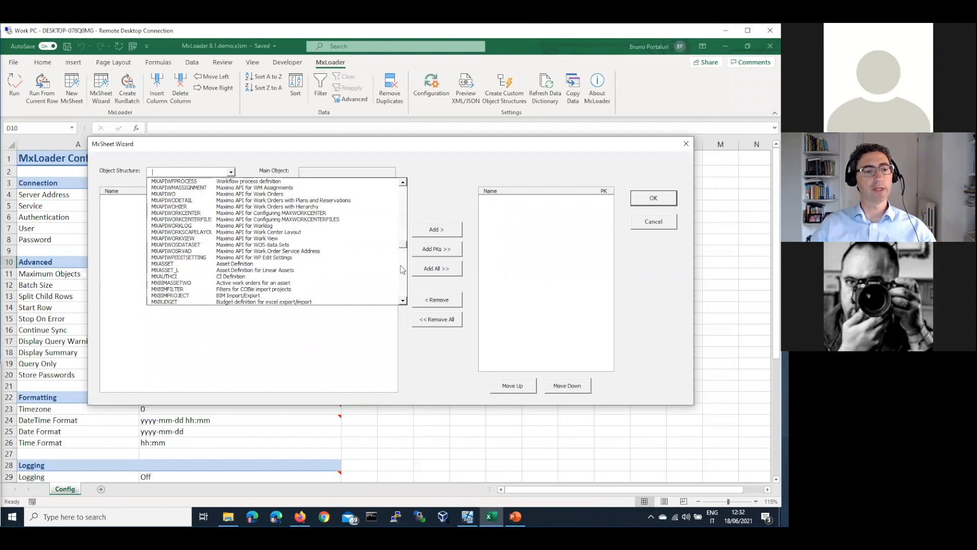
scroll(401, 270, "down", 8)
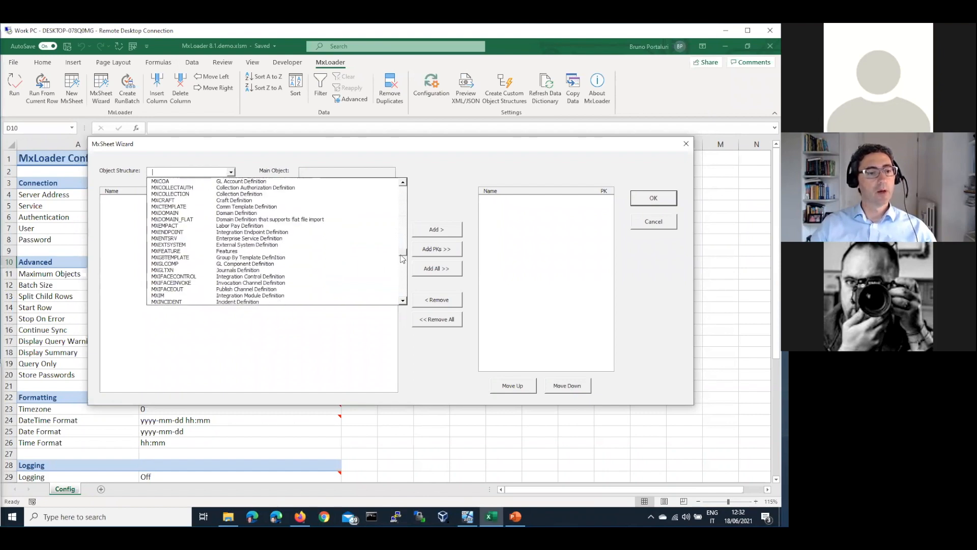
left_click_drag(402, 249, 403, 197)
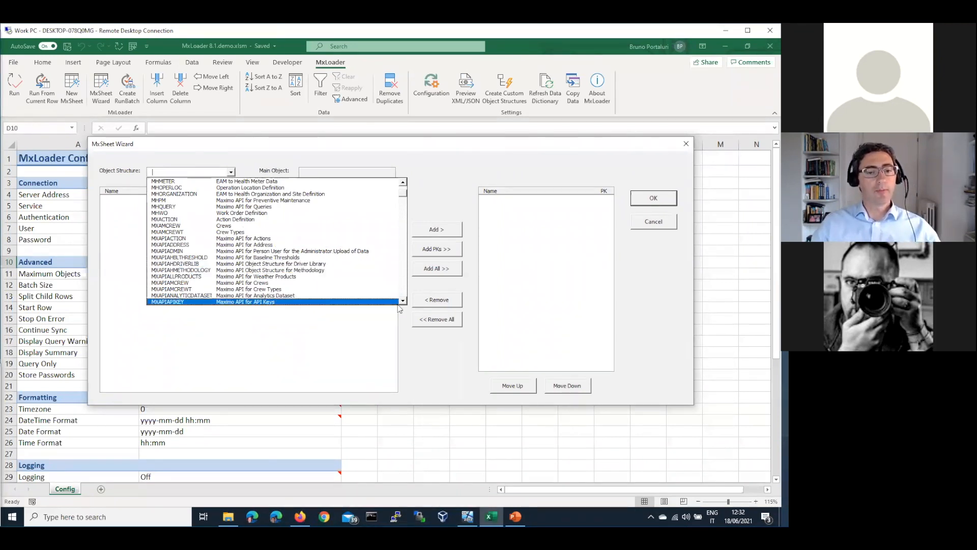
left_click(403, 301)
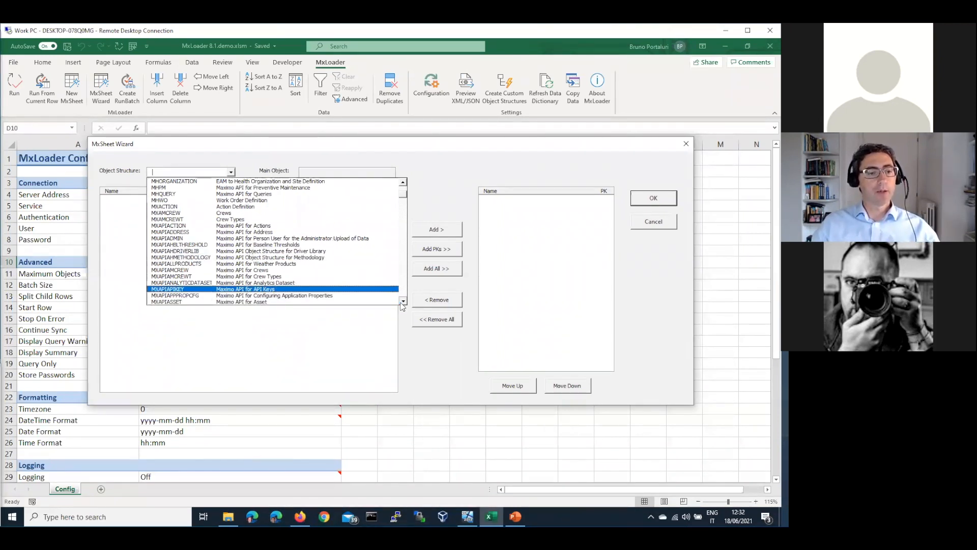
scroll(199, 282, "down", 1)
left_click(199, 282)
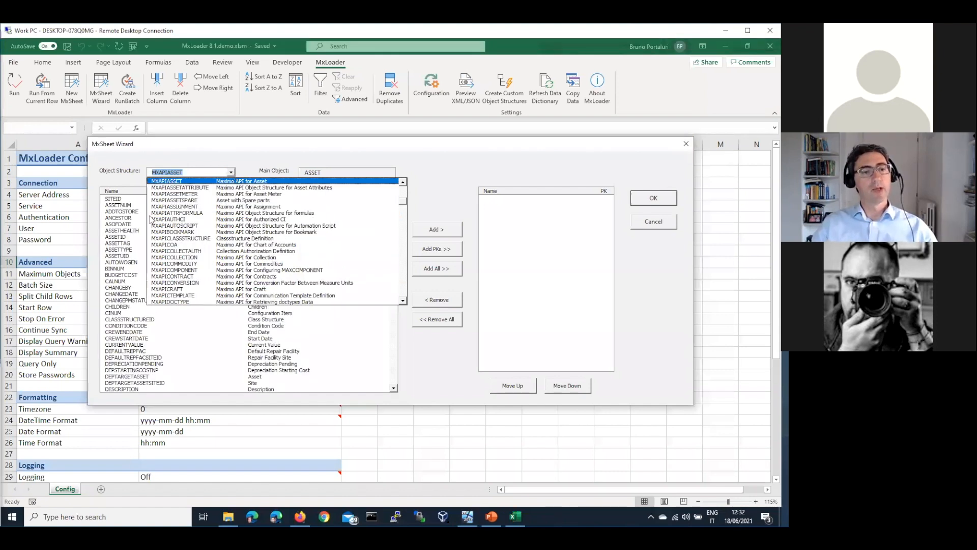
Add SITEID, ASSETNUM, DESCRIPTION and EXPECTEDLIFE to the chosen attributes.
left_click(154, 263)
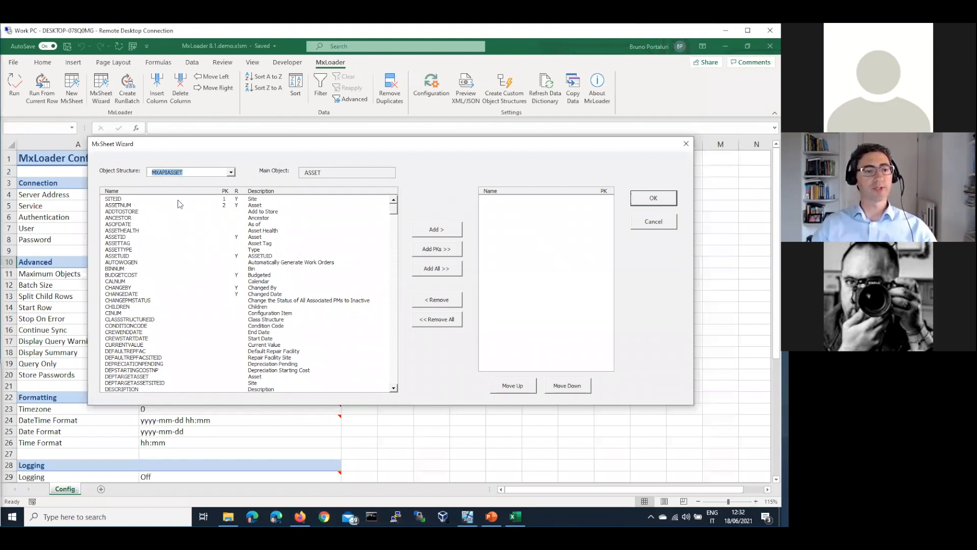
left_click(225, 199)
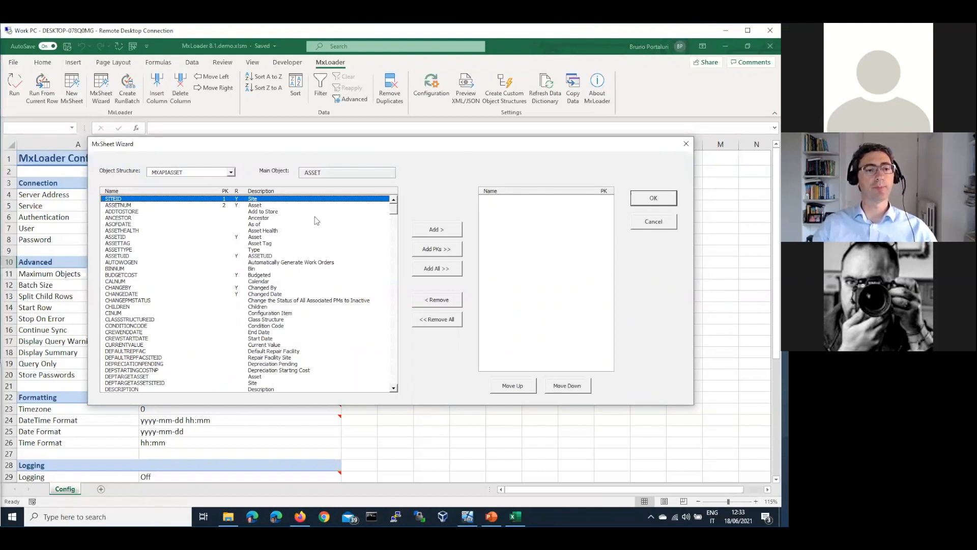
left_click(433, 233)
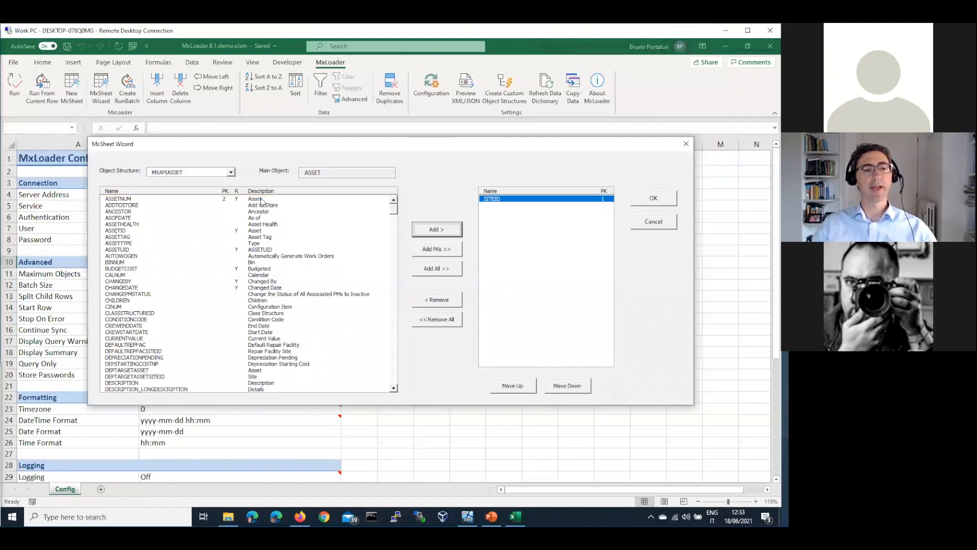
left_click(441, 237)
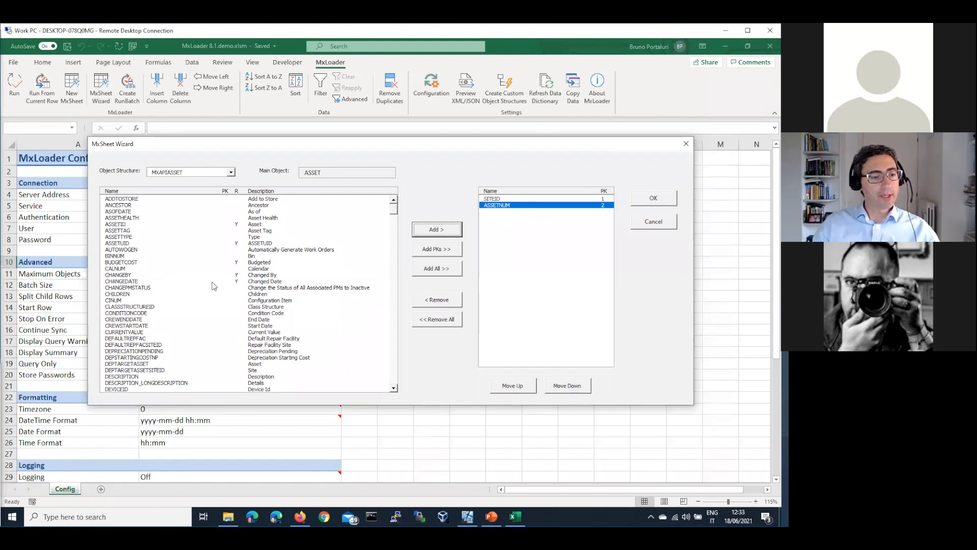
left_click(393, 222)
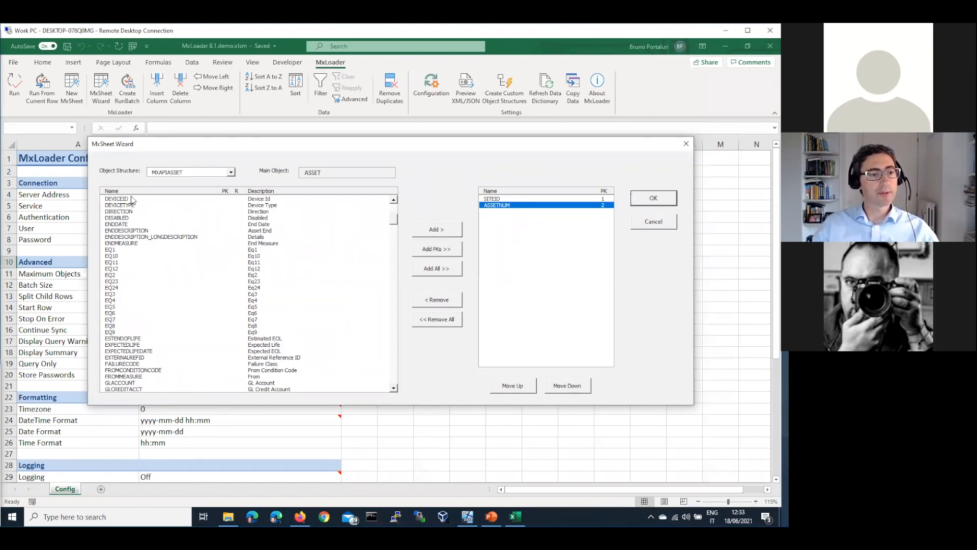
key("d")
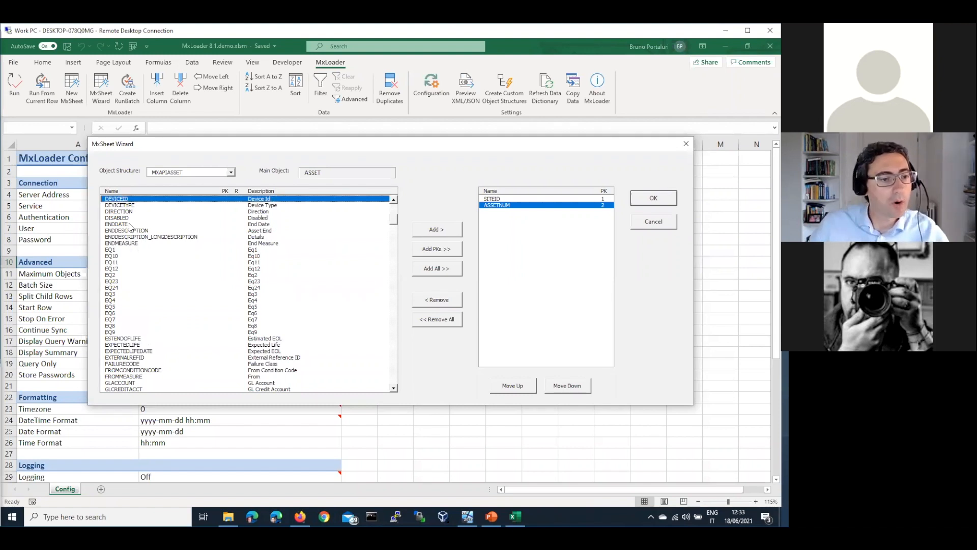
key("e")
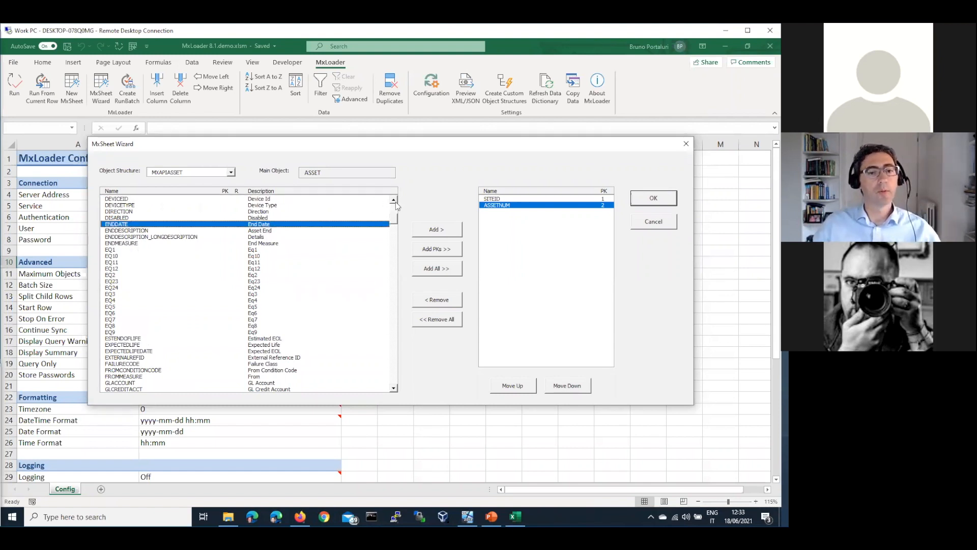
scroll(272, 213, "up", 1)
left_click(176, 205)
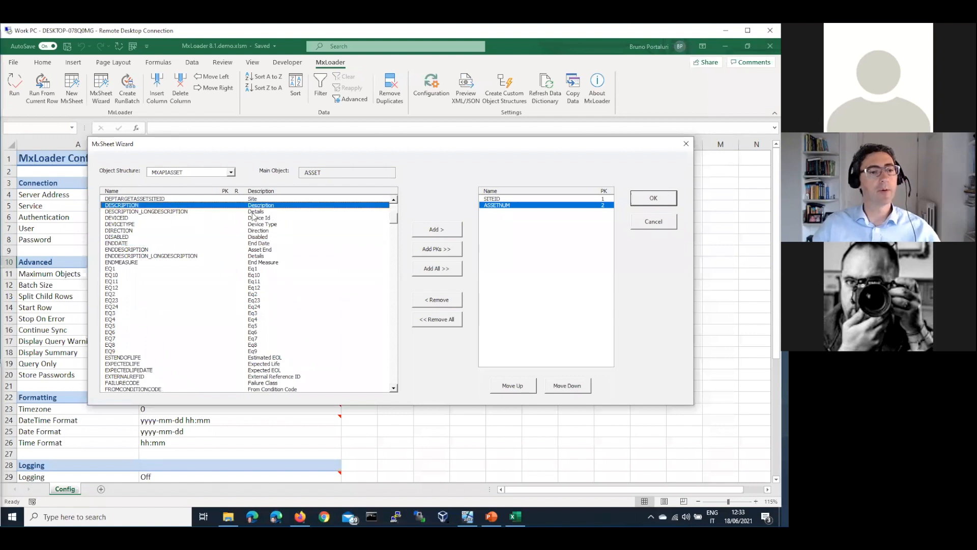
left_click(445, 230)
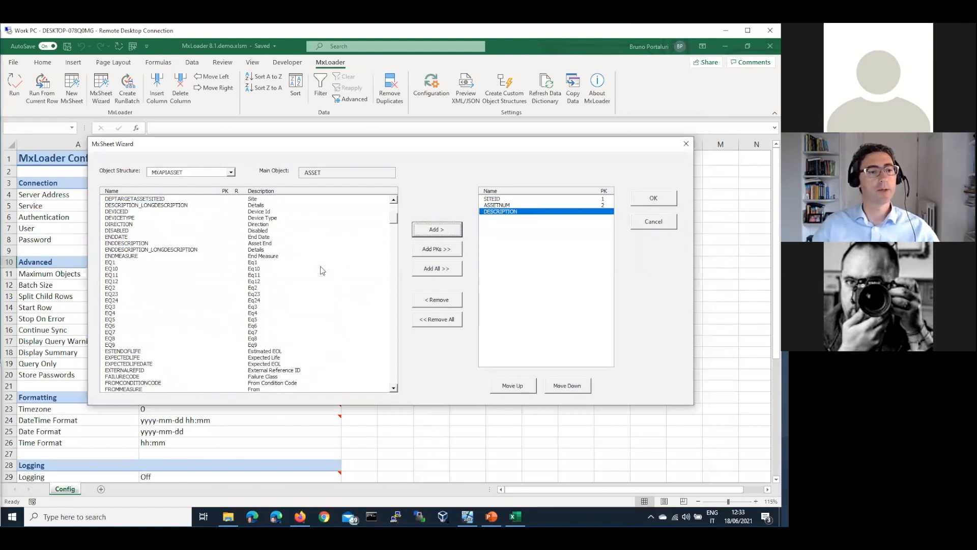
left_click(166, 231)
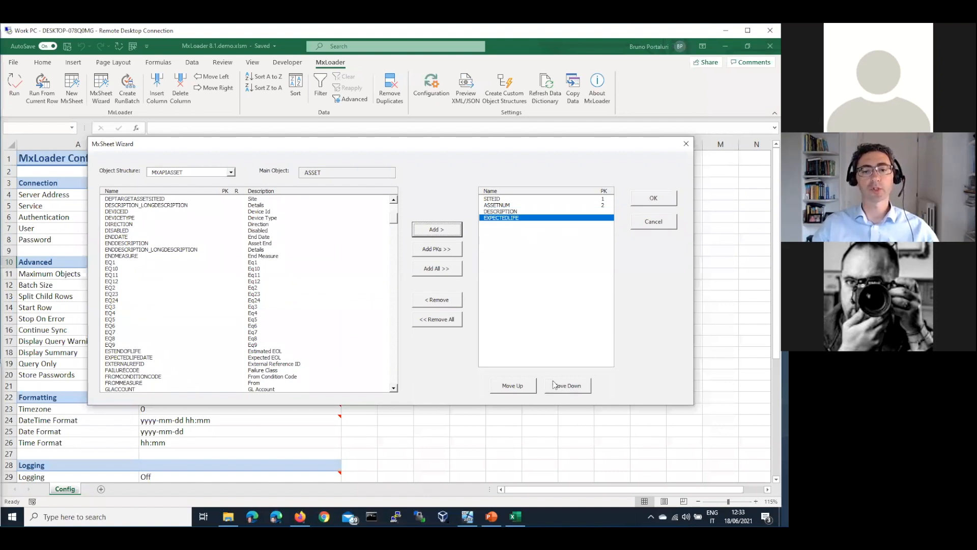
Move DESCRIPTION below EXPECTEDLIFE and generate the MXAPIASSET sheet.
left_click(568, 387)
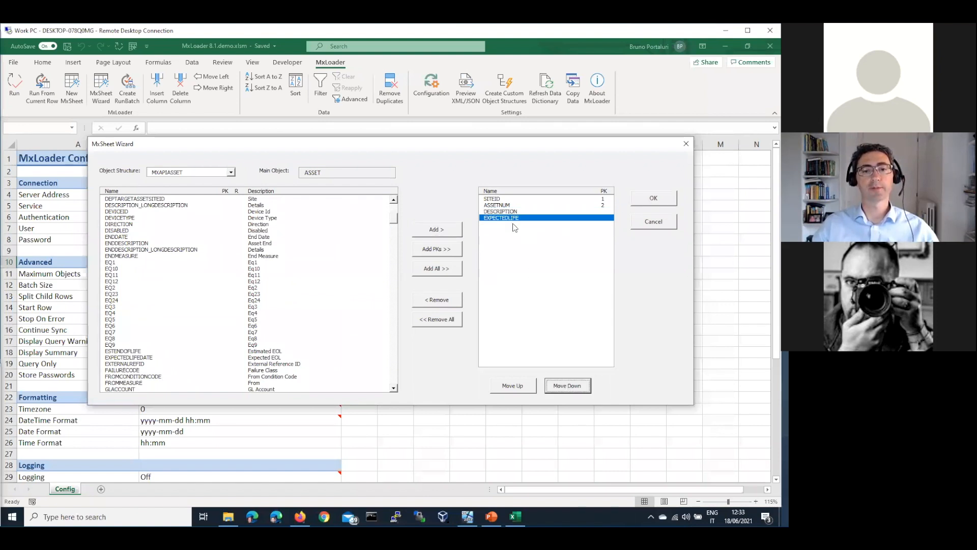
left_click(546, 389)
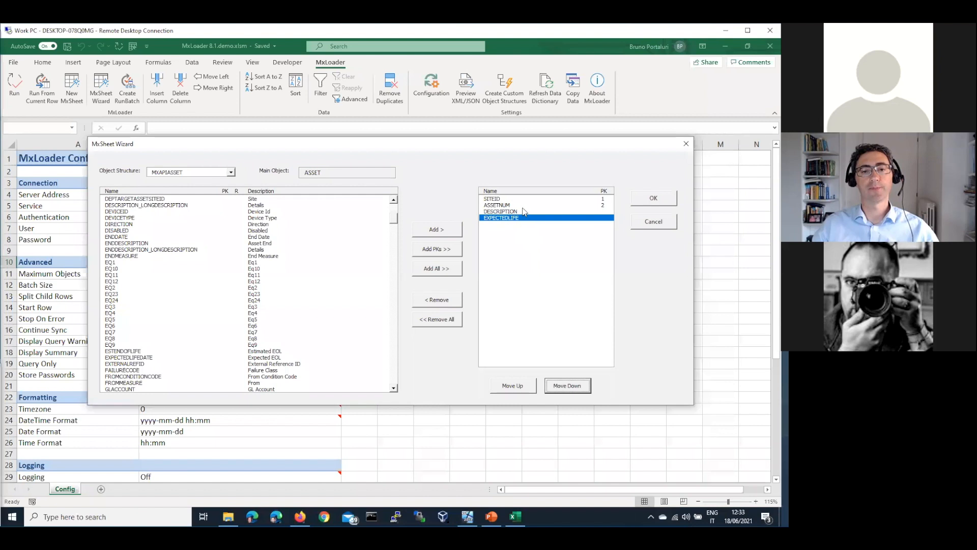
left_click(524, 386)
left_click(525, 387)
left_click(562, 387)
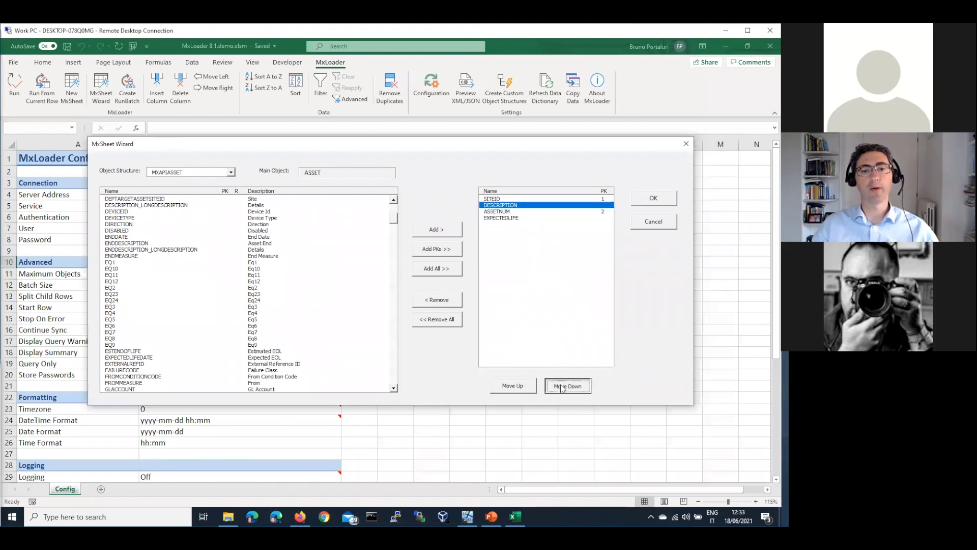
left_click(562, 387)
left_click(562, 387)
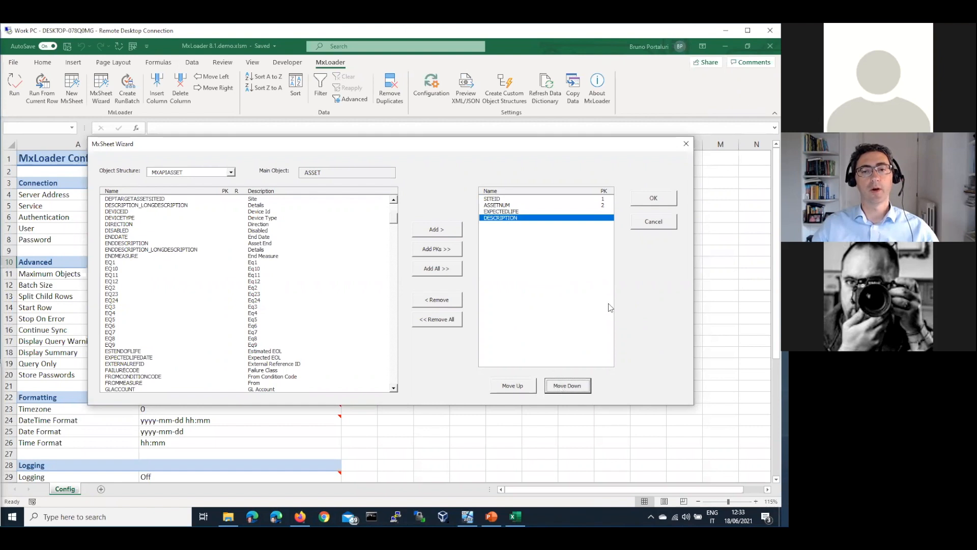
left_click(661, 199)
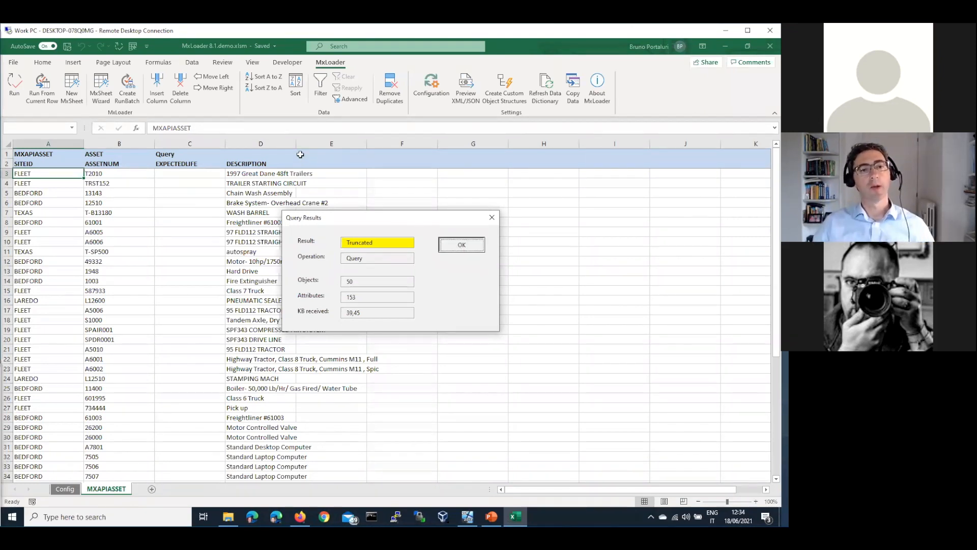
Dismiss the 50-asset query summary and select cell C1's operation dropdown.
key("Return")
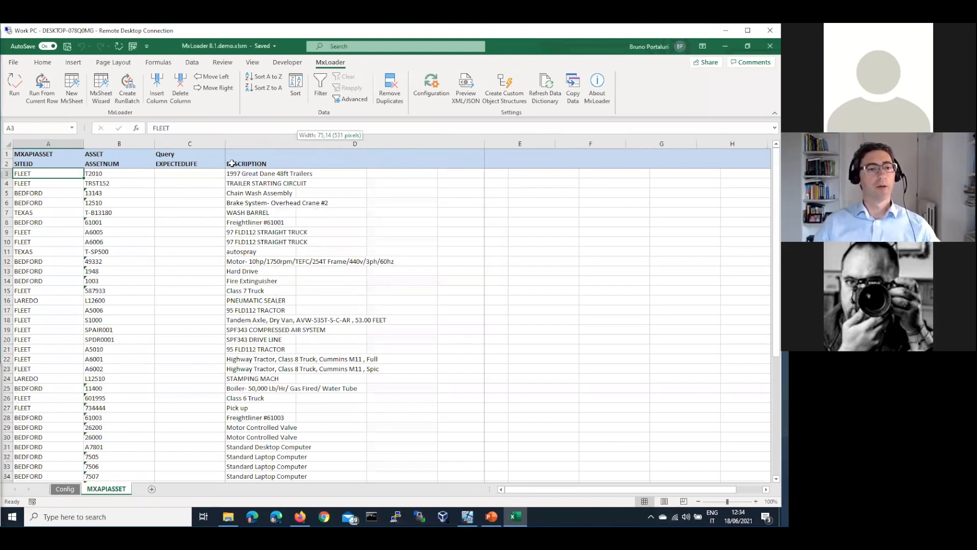
left_click(219, 154)
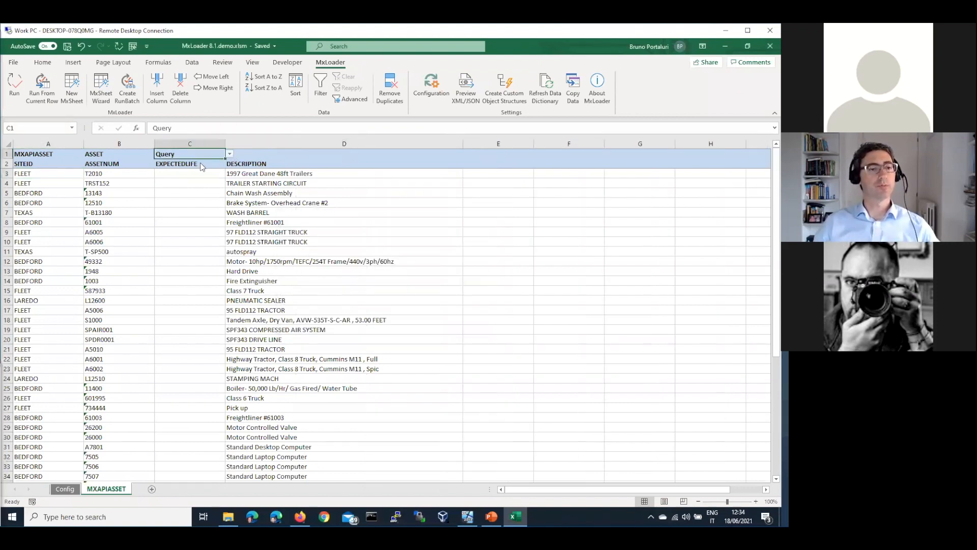
Set the sheet operation to AddChange and delete rows 7–54, keeping four assets.
left_click(230, 154)
key("Down")
key("Return")
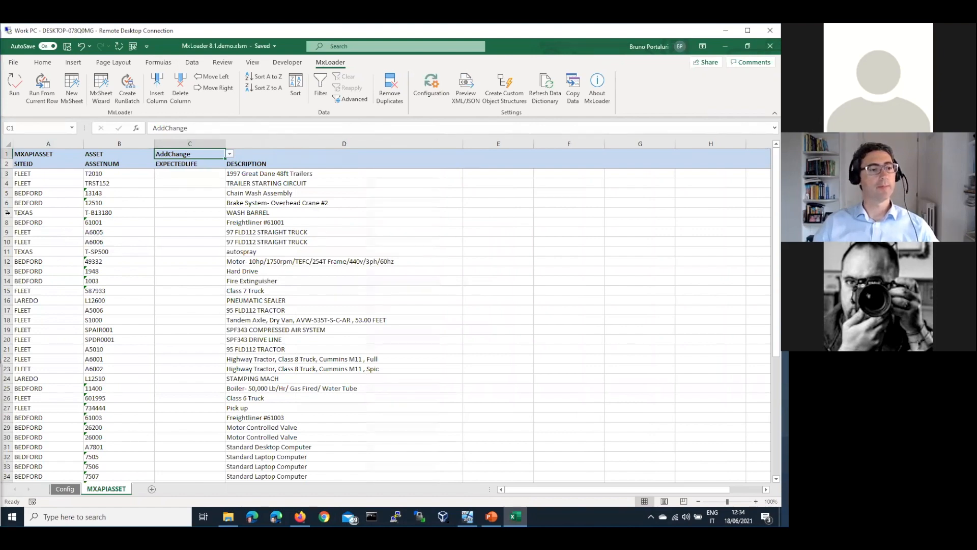
scroll(328, 246, "down", 7)
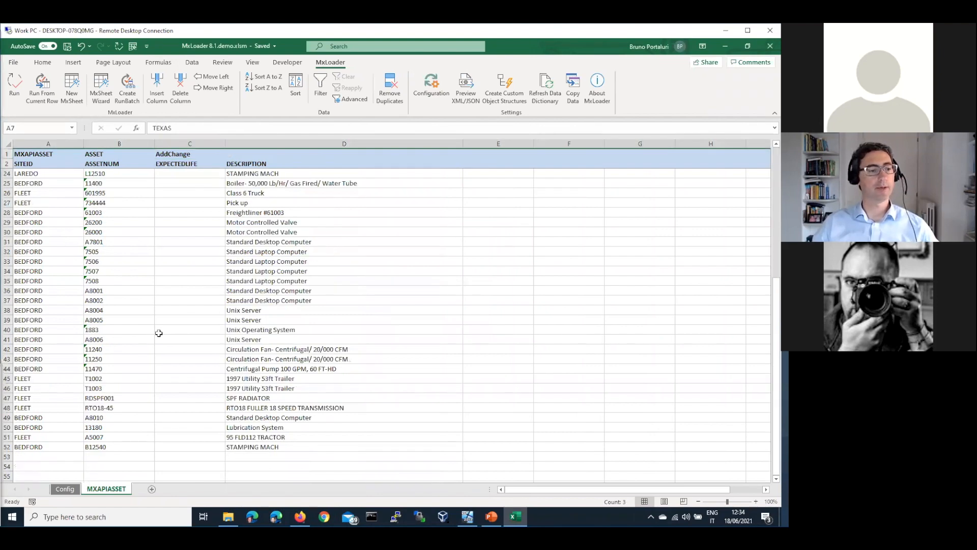
scroll(159, 333, "down", 6)
left_click(9, 291, "shift")
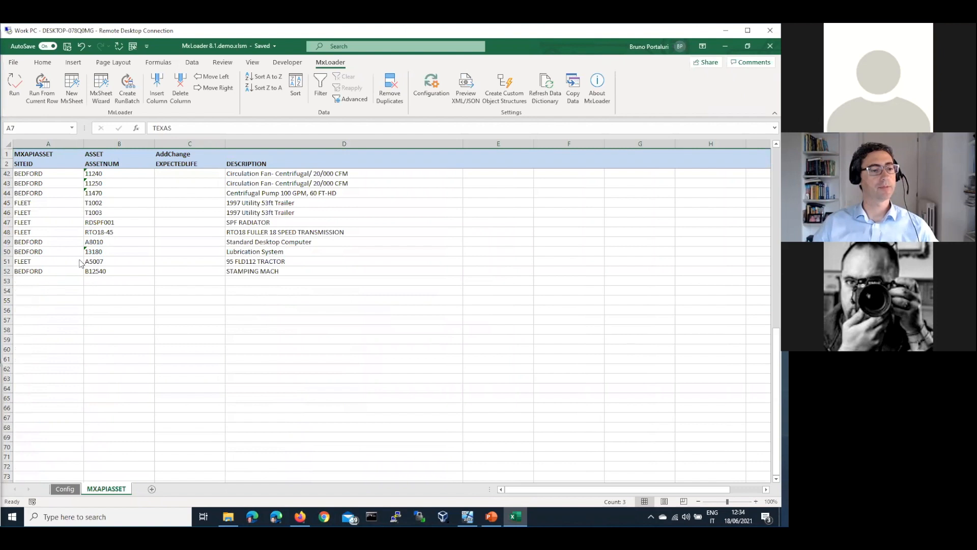
right_click(79, 259)
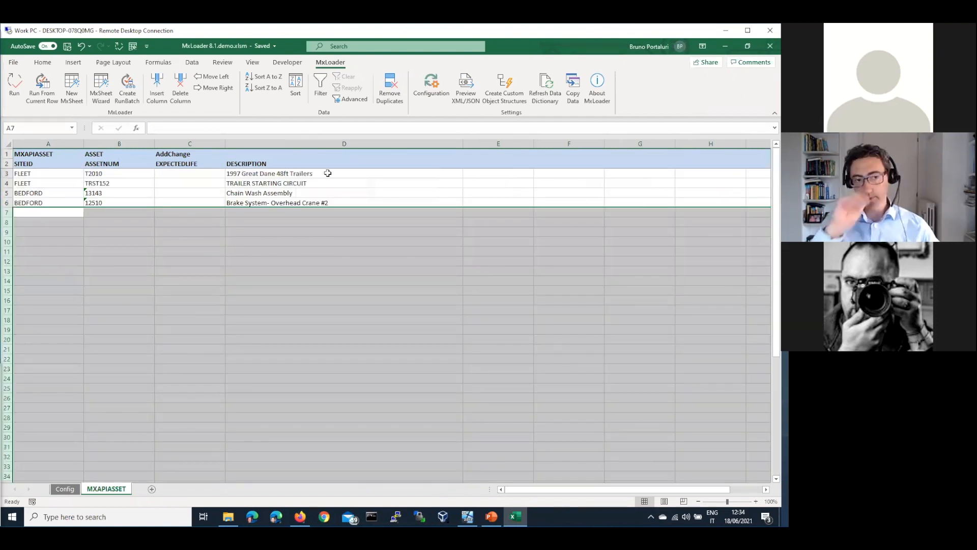
left_click(328, 173)
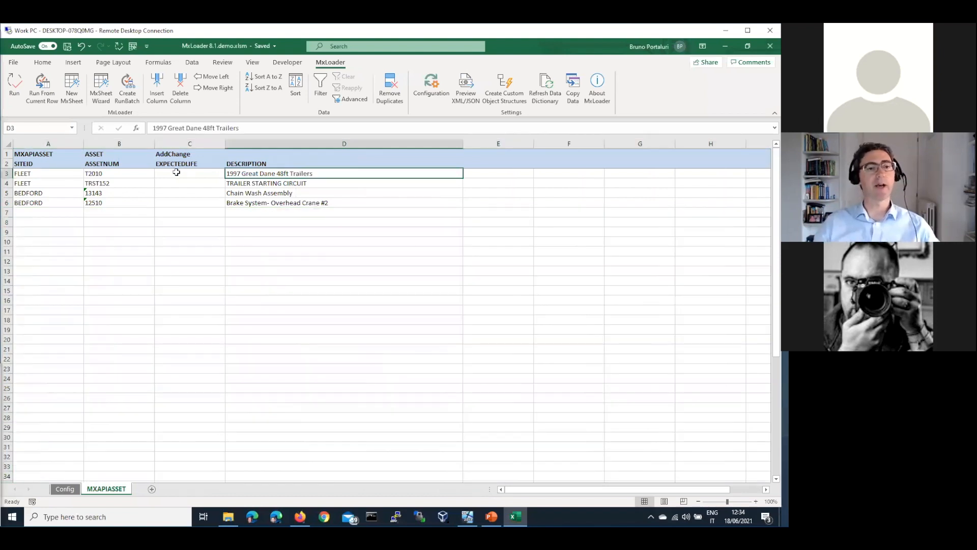
Enter EXPECTEDLIFE values 2, 2, 3 and 4, then sync, confirming four records updated.
left_click(176, 173)
type("2")
key("Return")
type("2")
key("Return")
type("3")
key("Return")
type("4")
key("Return")
left_click(193, 241)
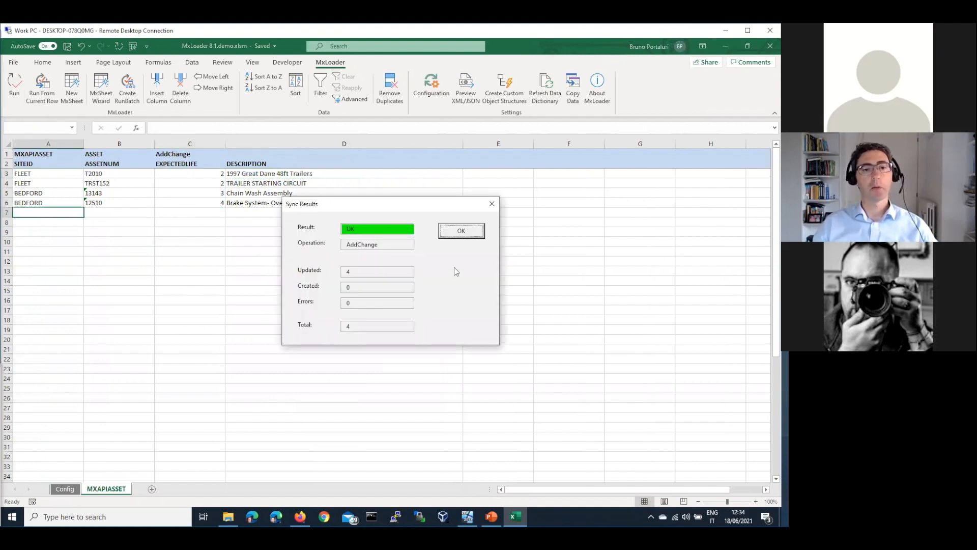
left_click_drag(350, 273, 308, 266)
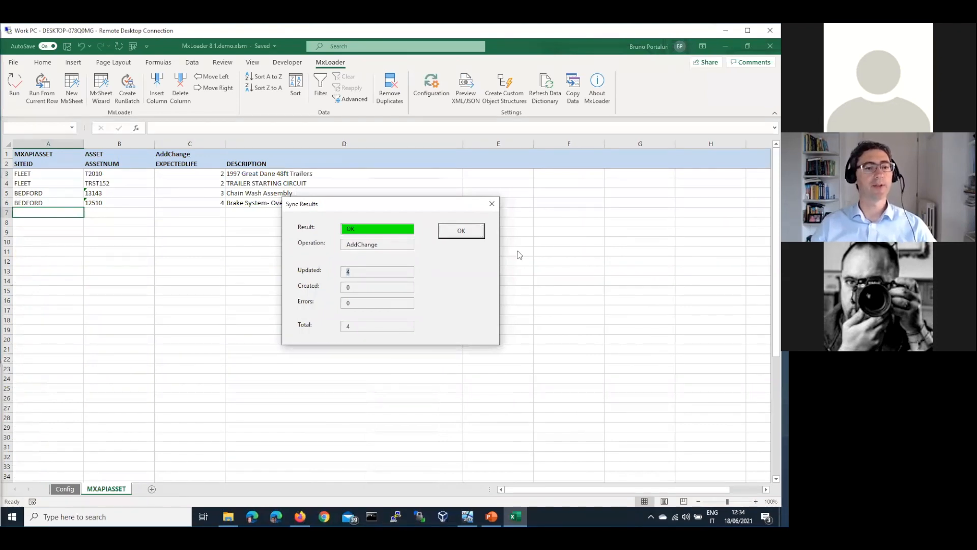
left_click(477, 232)
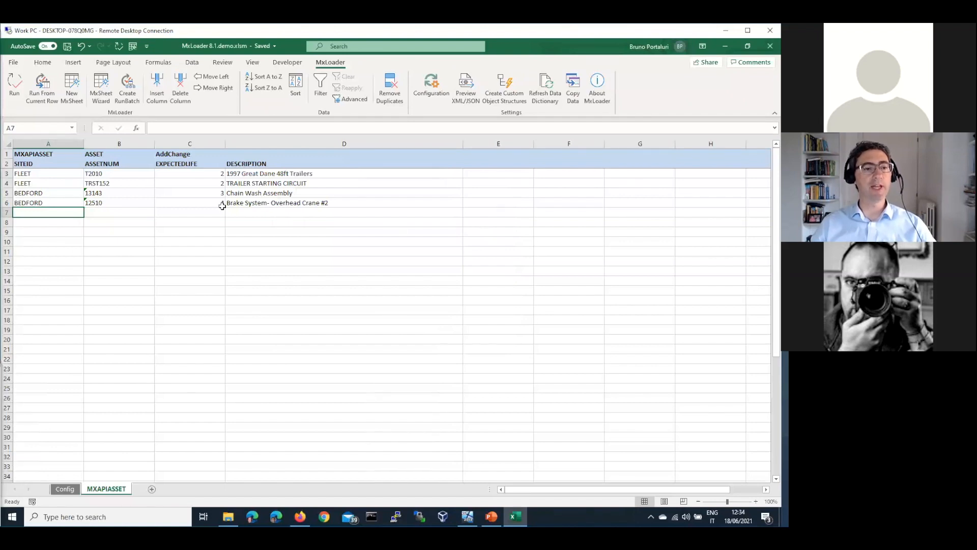
left_click(206, 164)
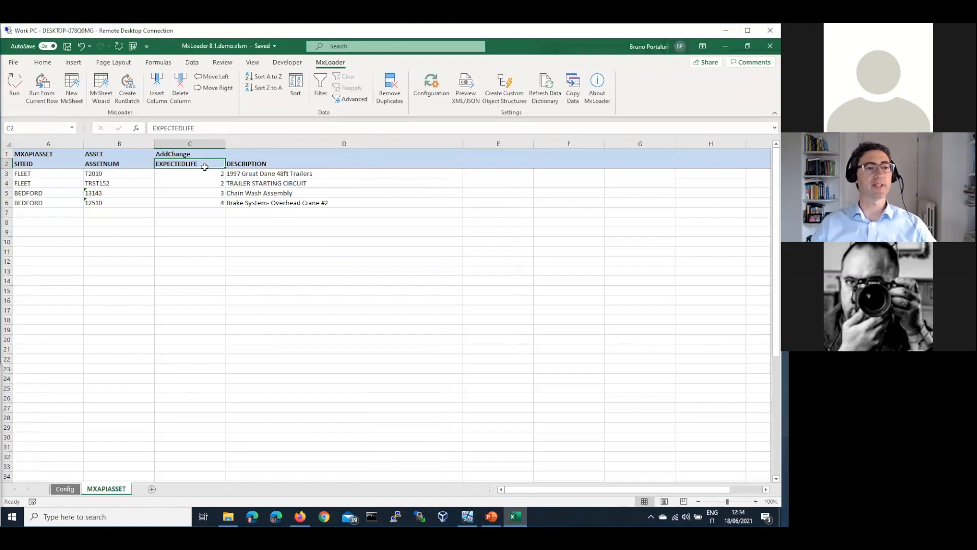
Create a new sheet from the 'Administration - People' MxLoader template.
left_click(71, 97)
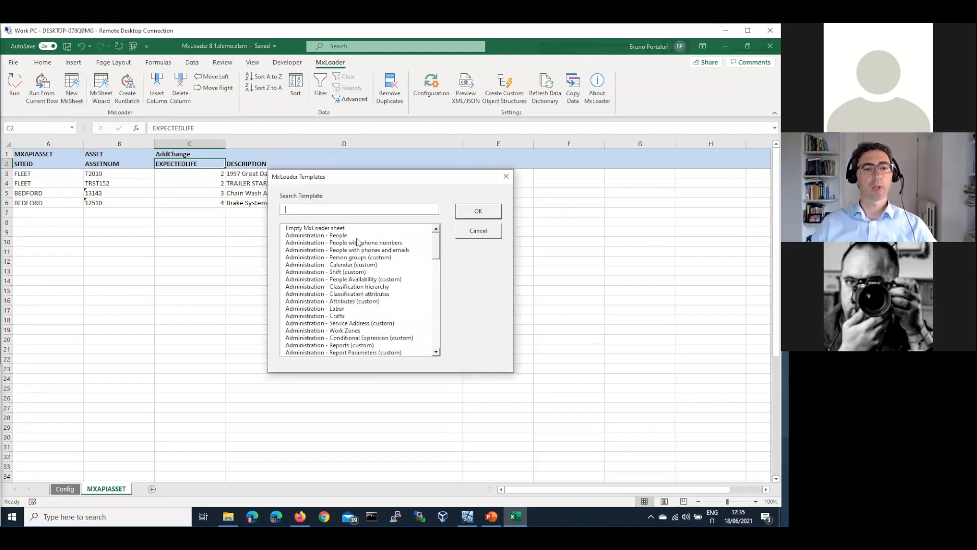
left_click(355, 236)
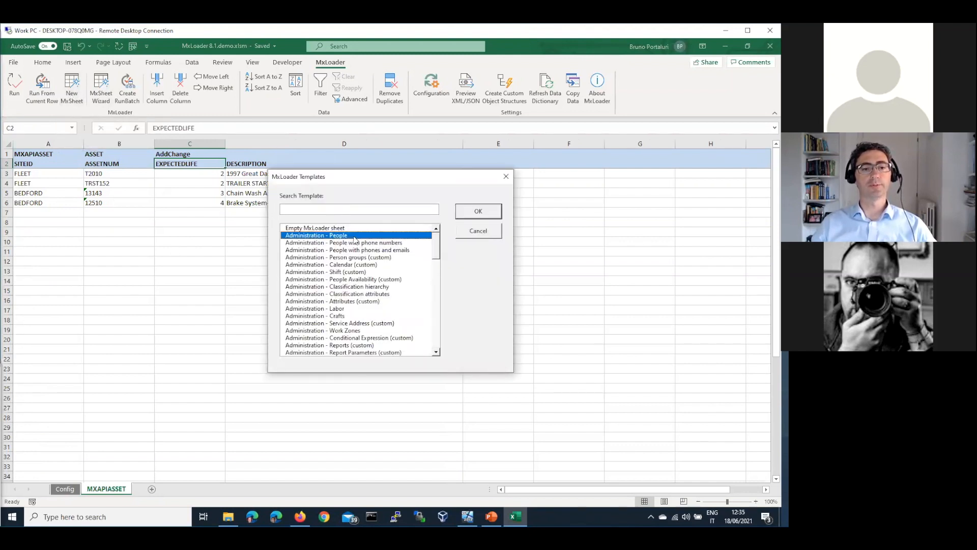
left_click(479, 214)
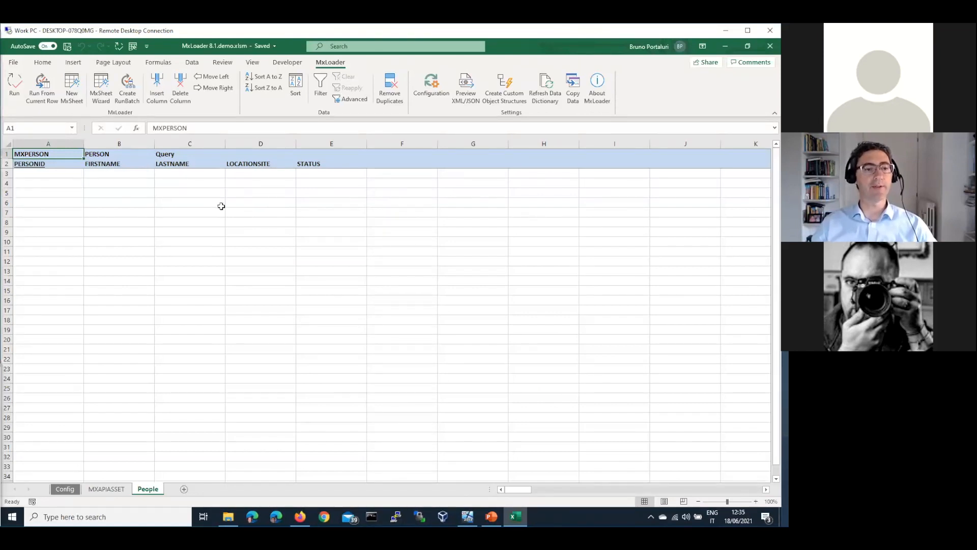
In the MxSheet Wizard, choose a new sheet, add BIRTHDATE and move it down the field order.
left_click(102, 92)
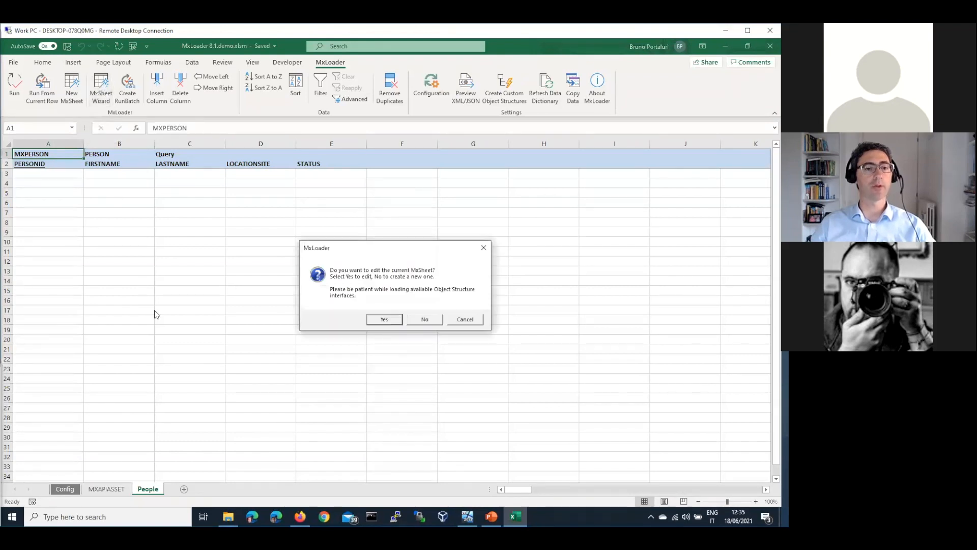
left_click_drag(357, 248, 334, 214)
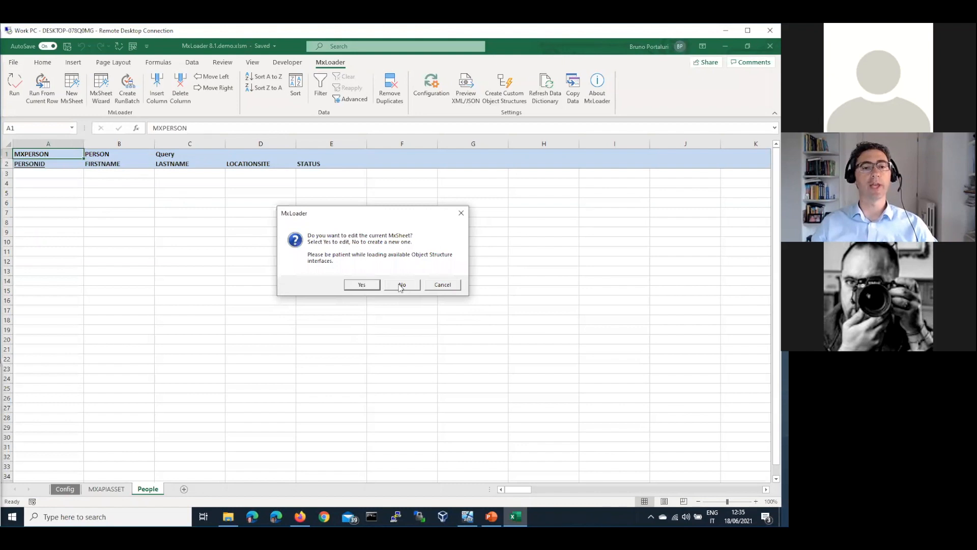
left_click(362, 285)
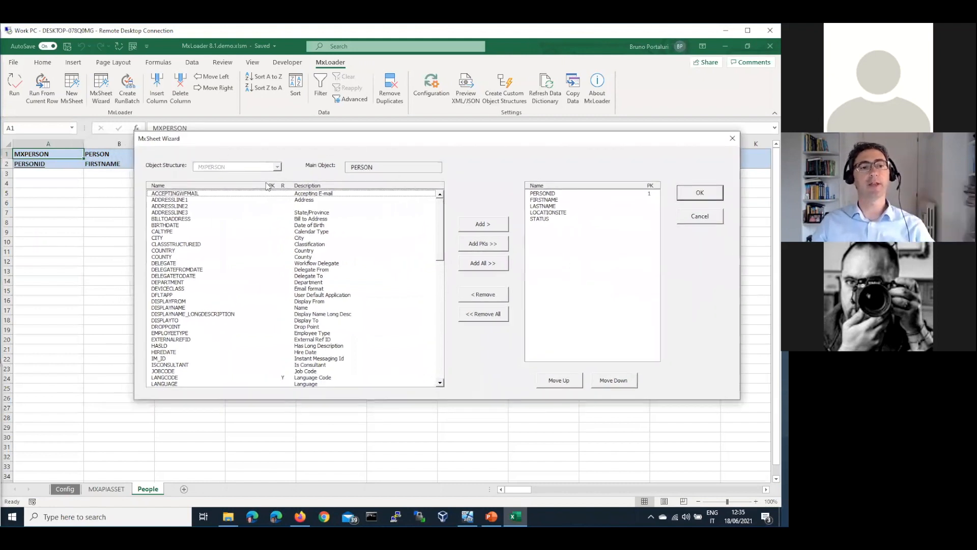
left_click(502, 273)
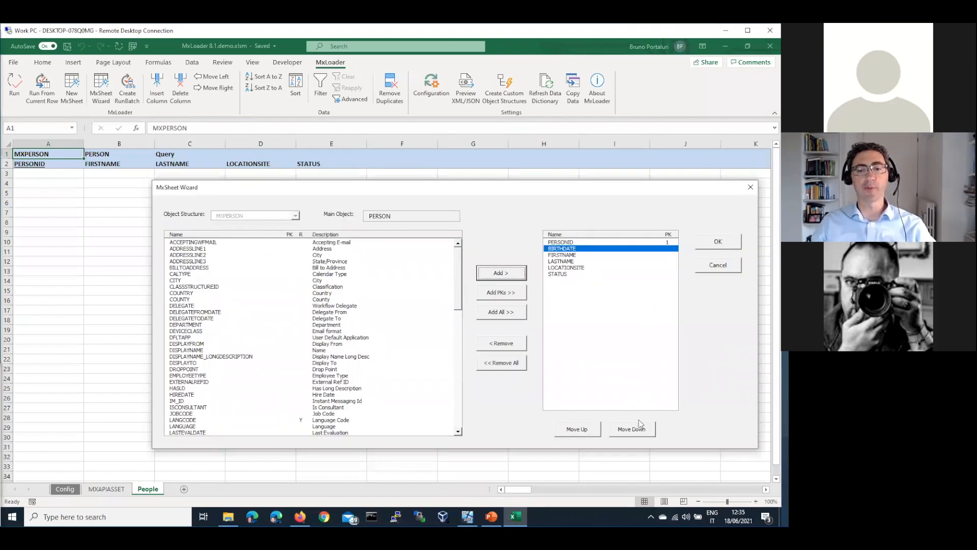
left_click(638, 434)
left_click(638, 434)
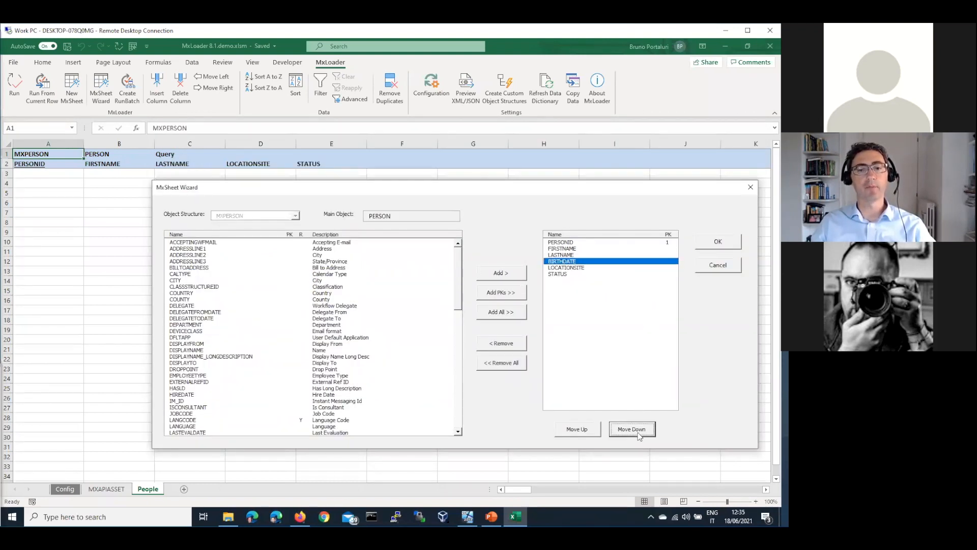
left_click(639, 434)
left_click(639, 433)
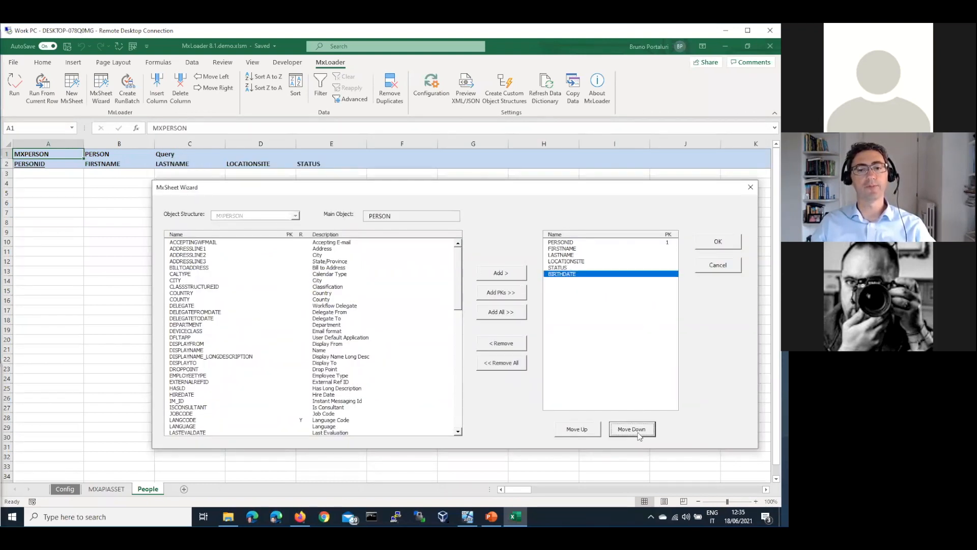
Add COUNTRY, move it to the end of the fields, and generate the MXPERSON sheet.
left_click(189, 295)
left_click(509, 278)
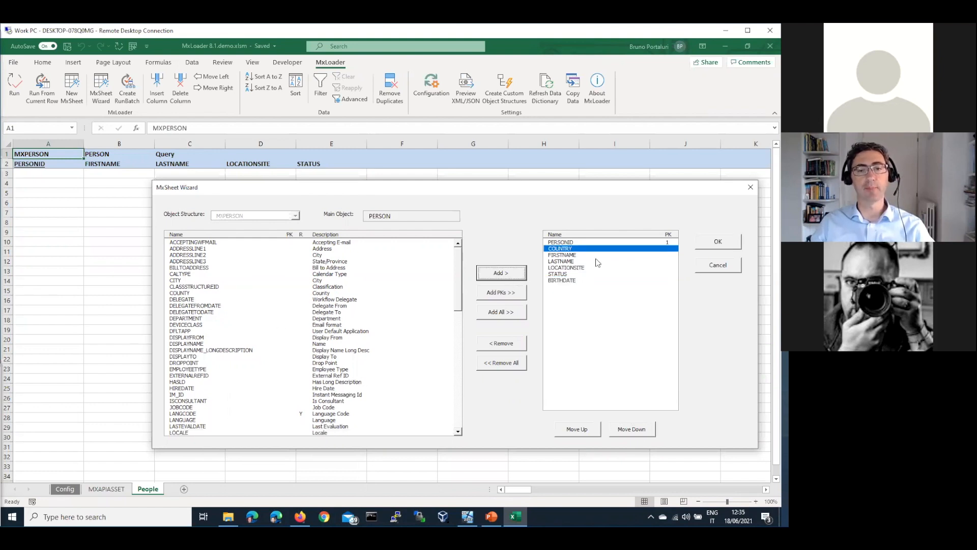
left_click(638, 430)
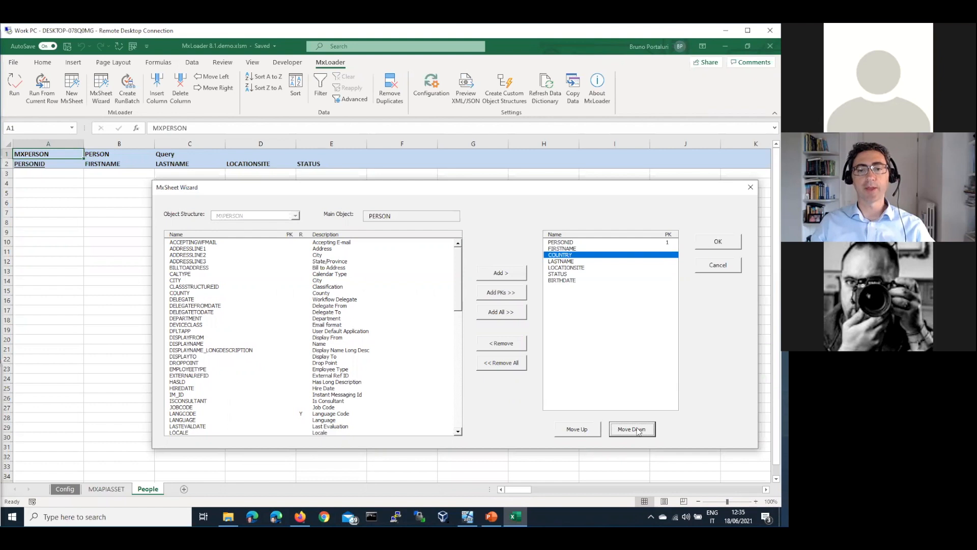
left_click(638, 431)
left_click(638, 431)
left_click(638, 431)
left_click(638, 432)
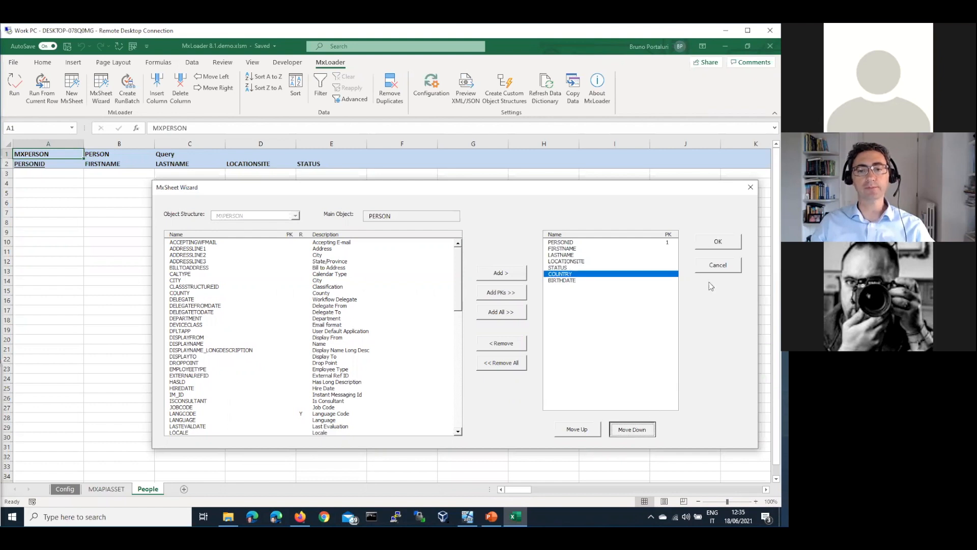
left_click(726, 240)
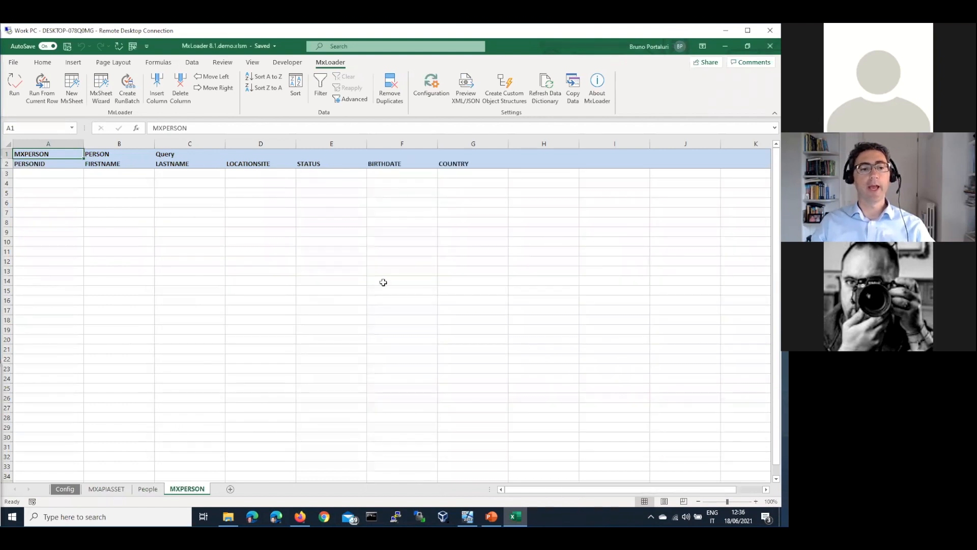
left_click(115, 489)
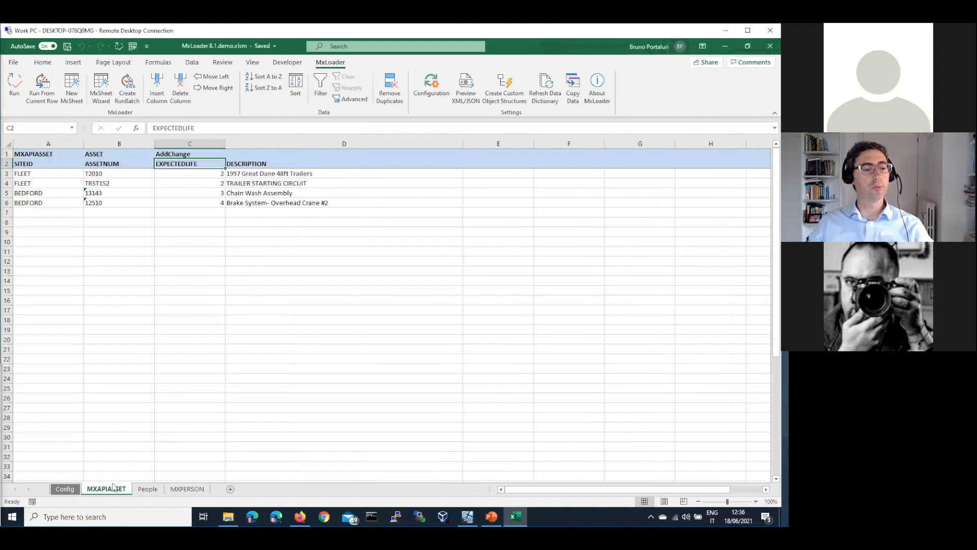
left_click(183, 490)
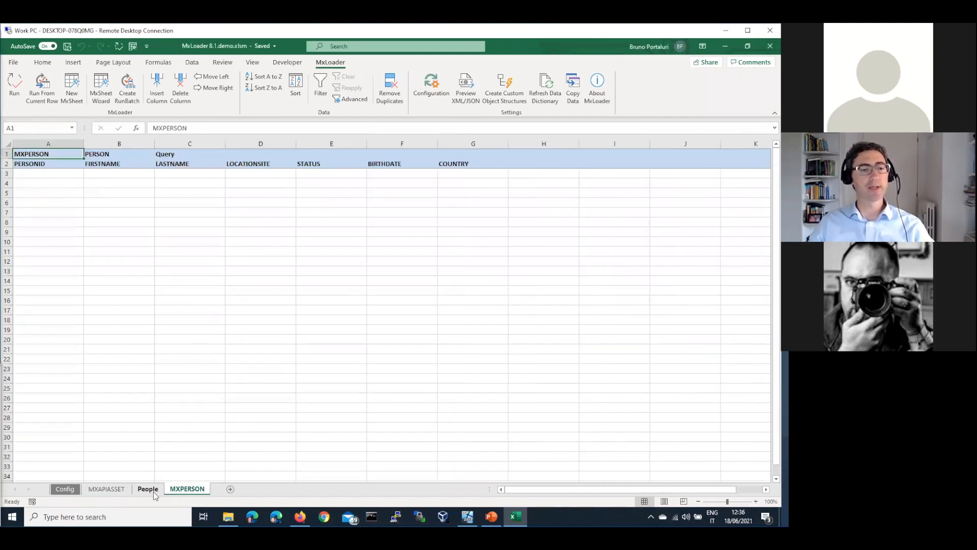
left_click(148, 490)
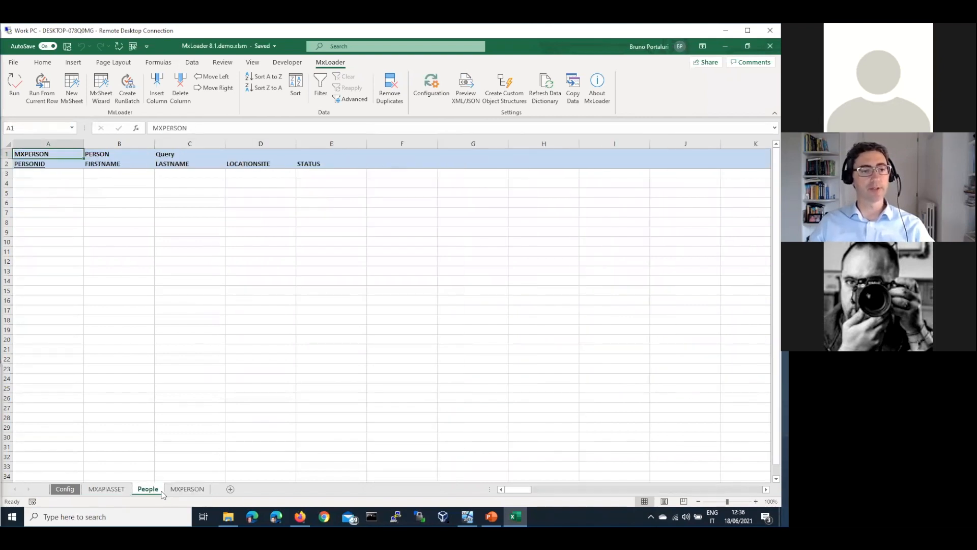
left_click(202, 492)
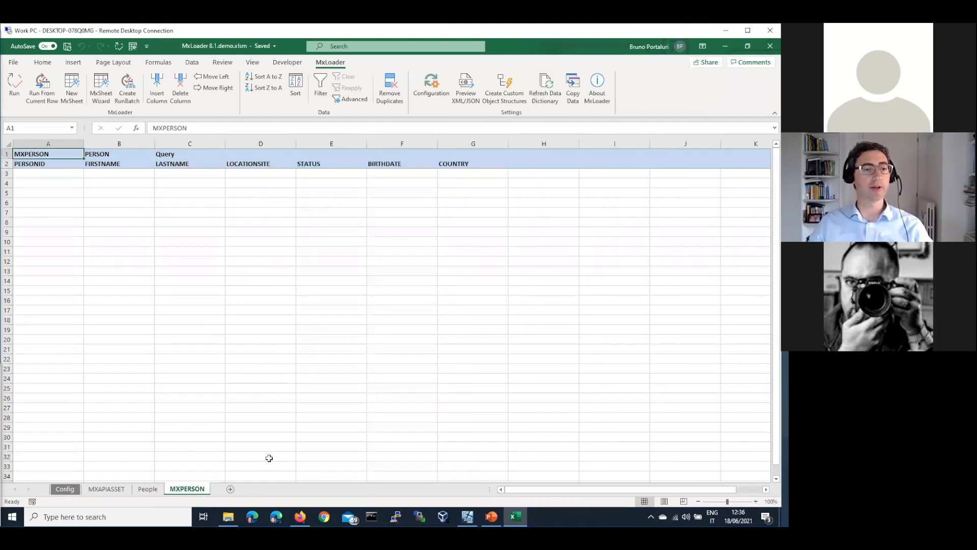
left_click_drag(419, 164, 462, 162)
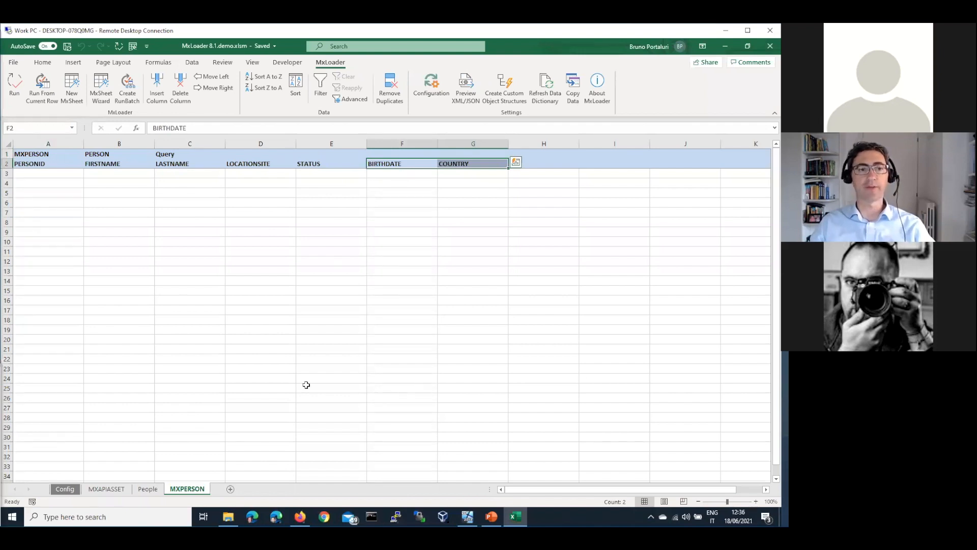
Run the people query on MXPERSON, dismiss the results summary, and check the BIRTHDATE column.
left_click(12, 88)
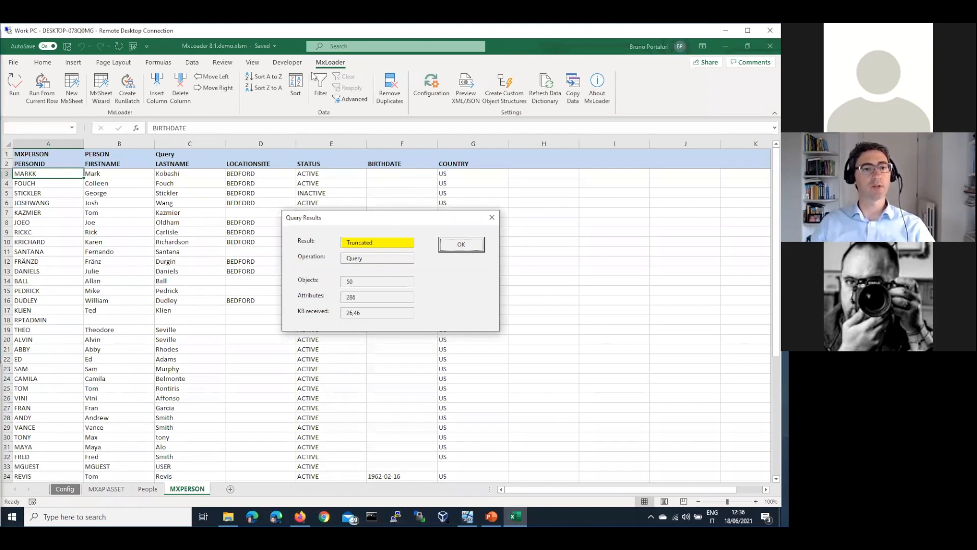
key("Return")
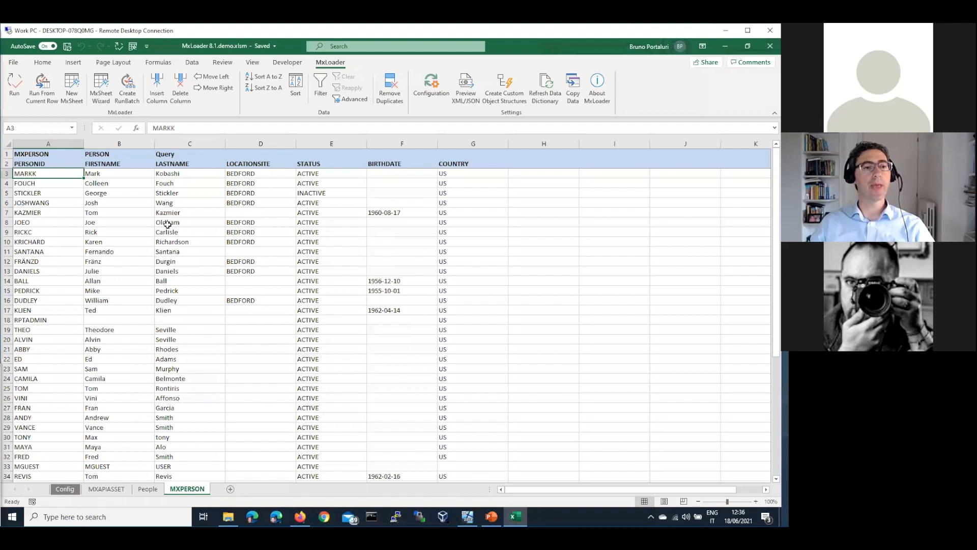
left_click(402, 242)
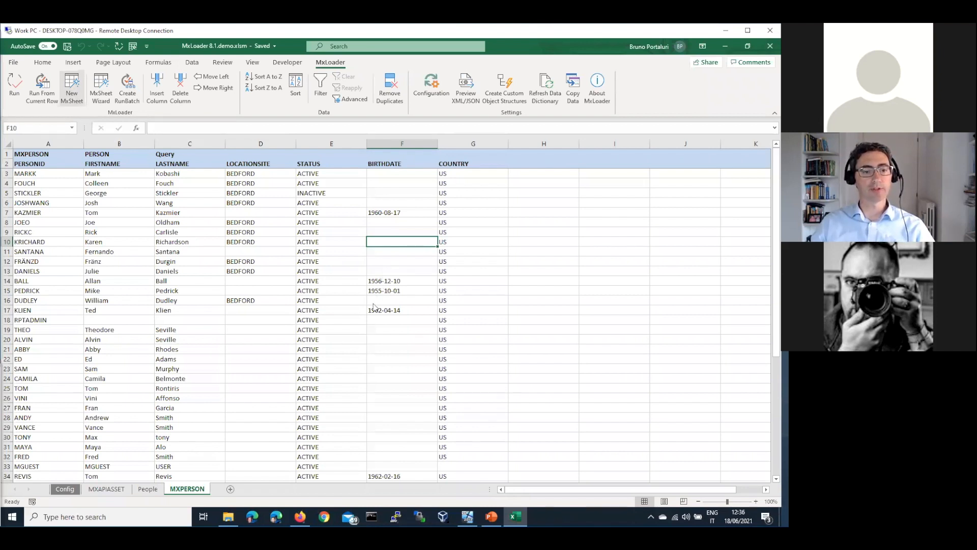
scroll(437, 267, "down", 1)
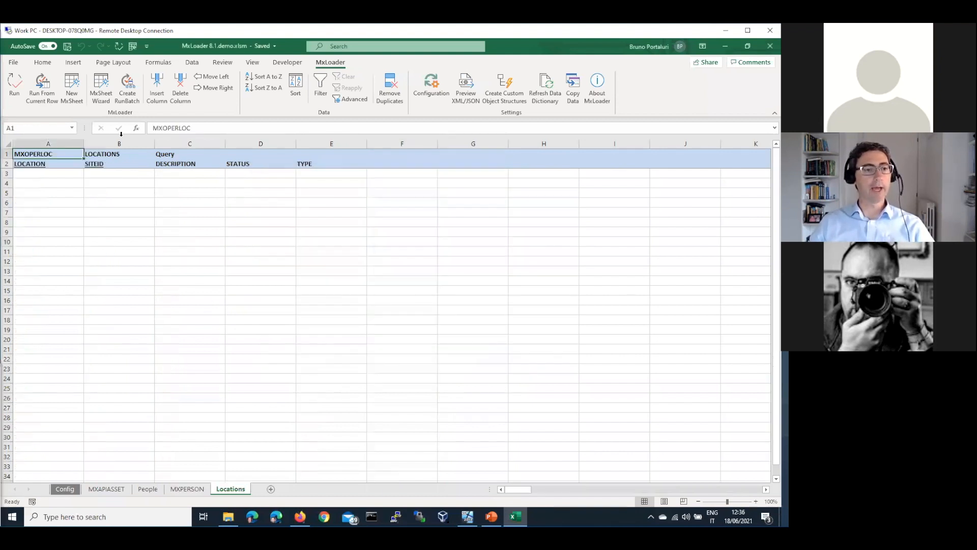
Create a RunBatch sheet listing the four sheets and review MXAPIASSET's AddChange action.
left_click(128, 91)
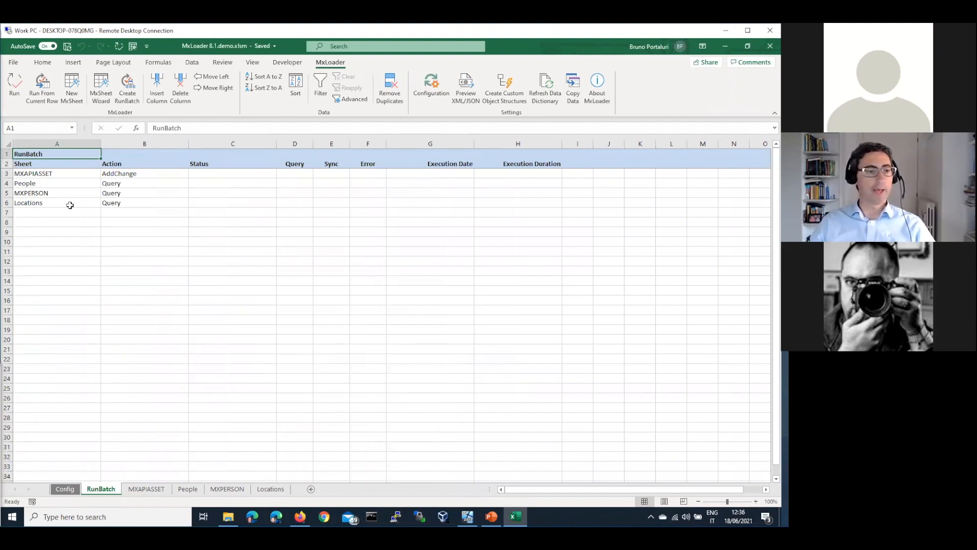
left_click_drag(58, 173, 56, 201)
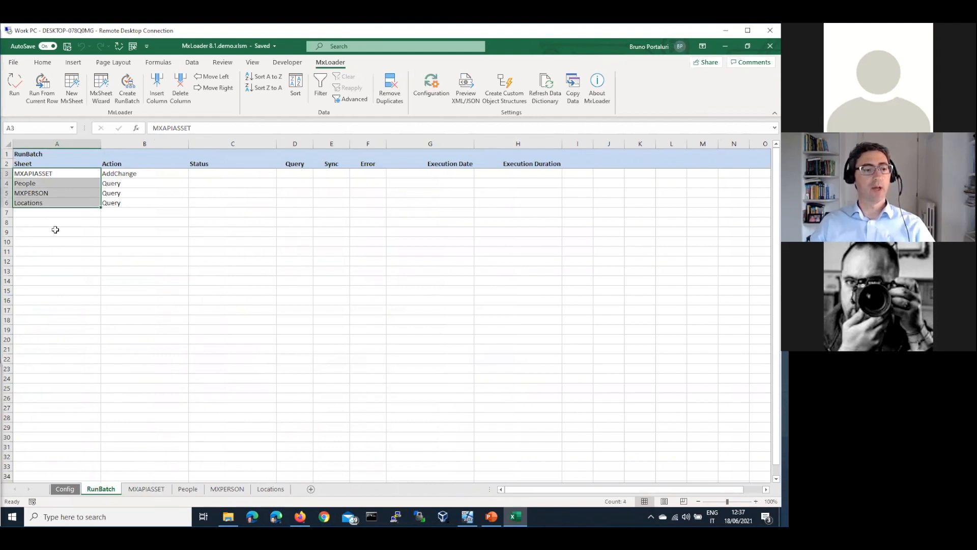
left_click(139, 173)
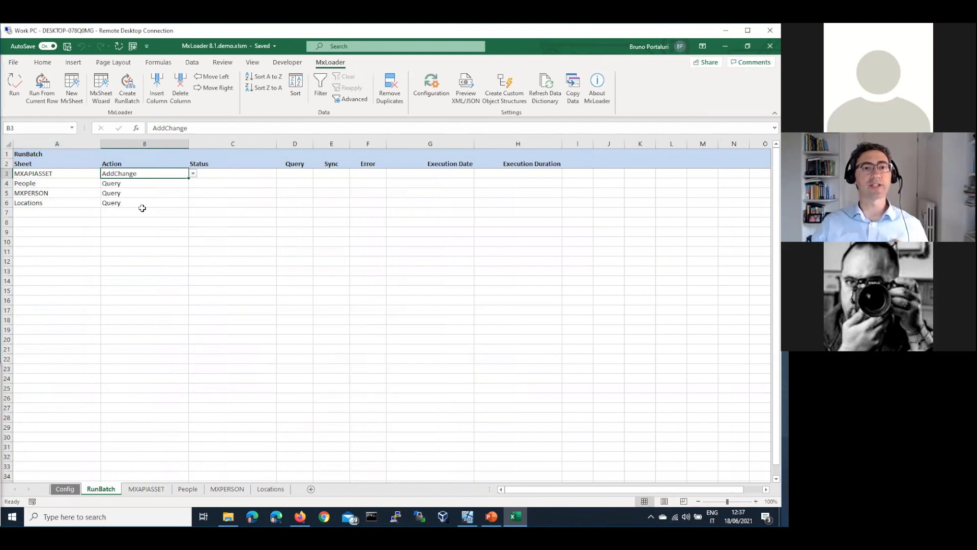
left_click(194, 174)
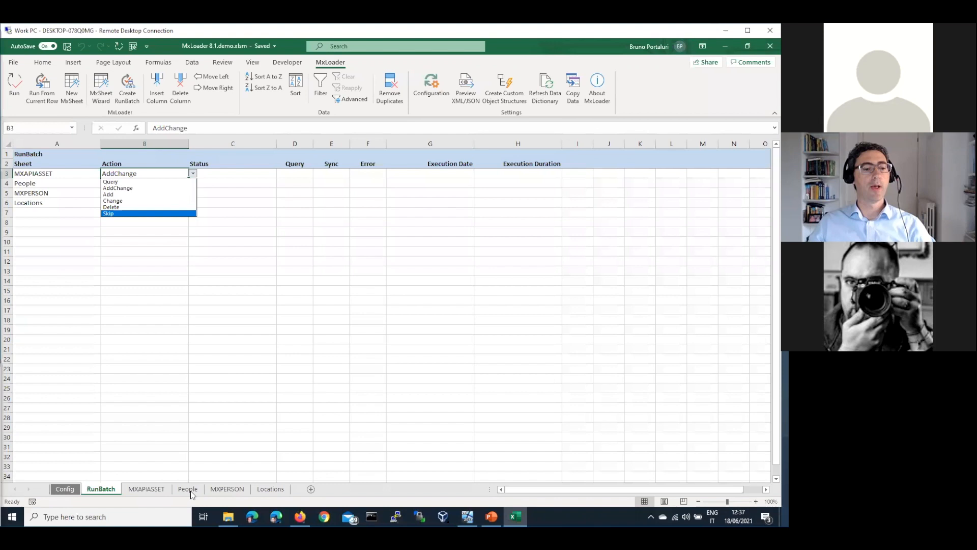
left_click(41, 183)
Change the MXPERSON action on RunBatch to Skip.
left_click(216, 492)
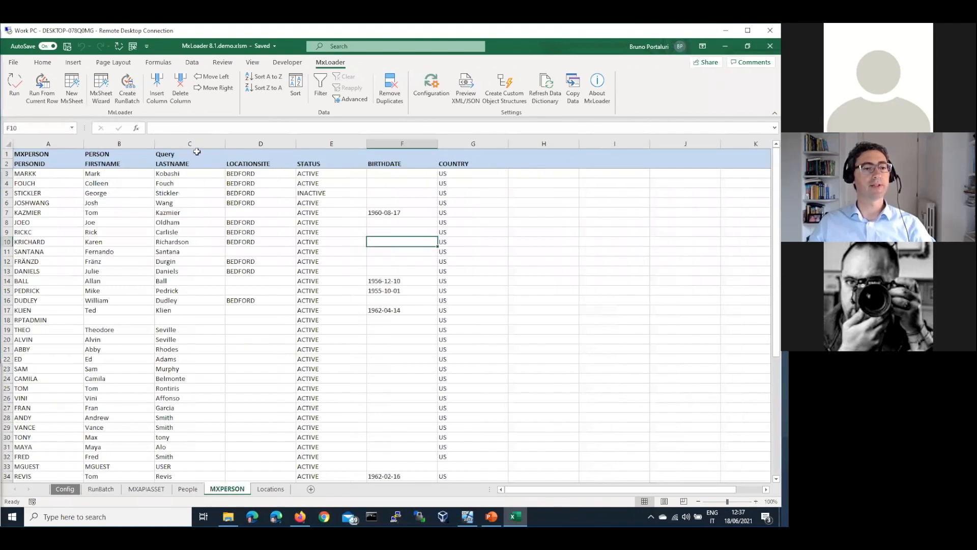
left_click(101, 489)
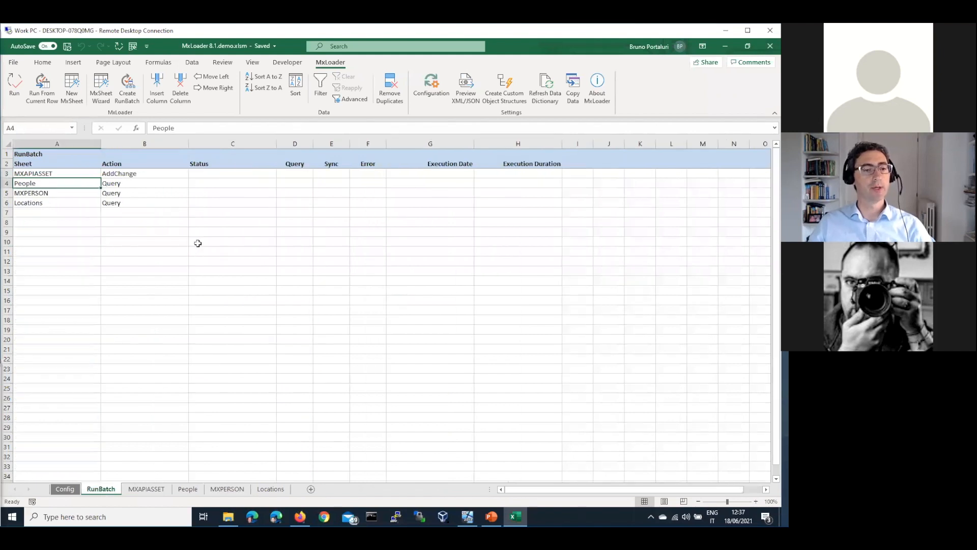
left_click(181, 193)
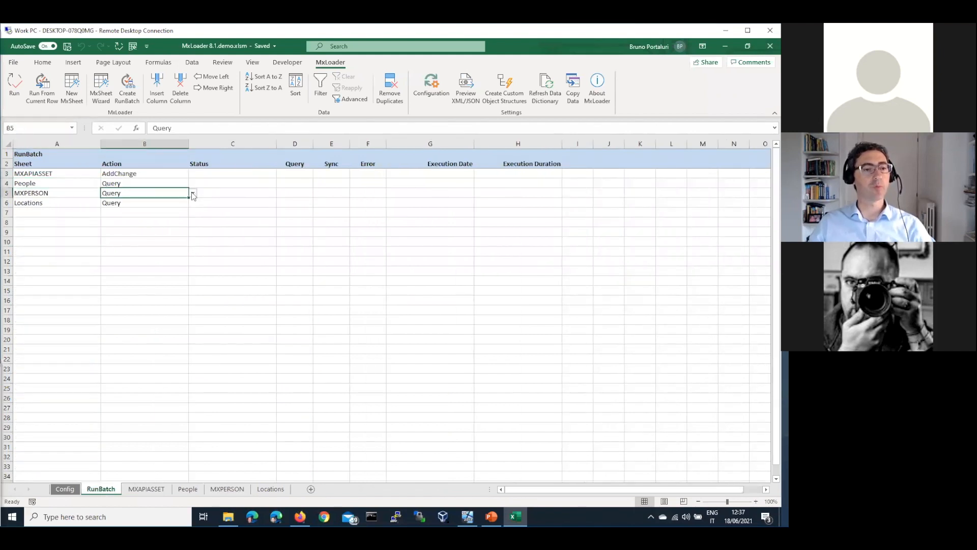
left_click(193, 193)
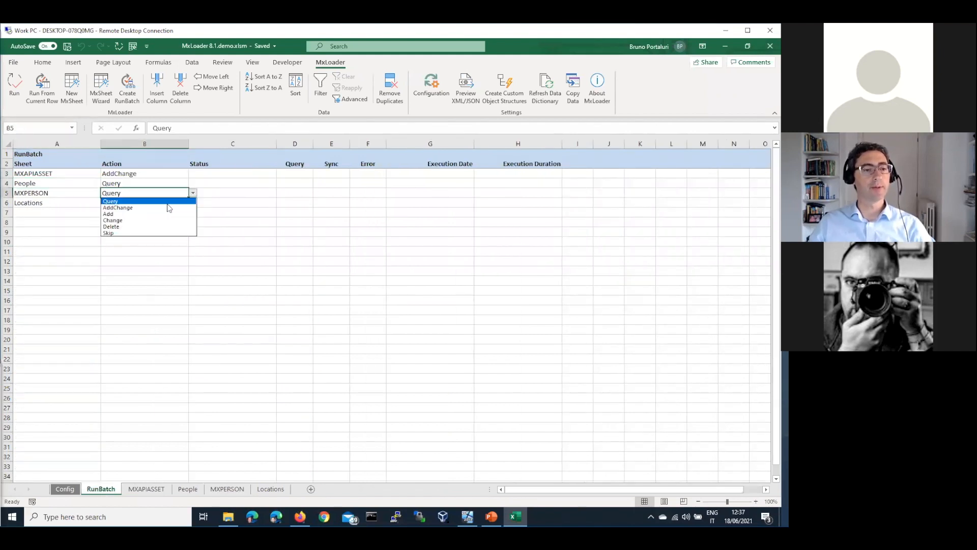
left_click(114, 234)
left_click(171, 310)
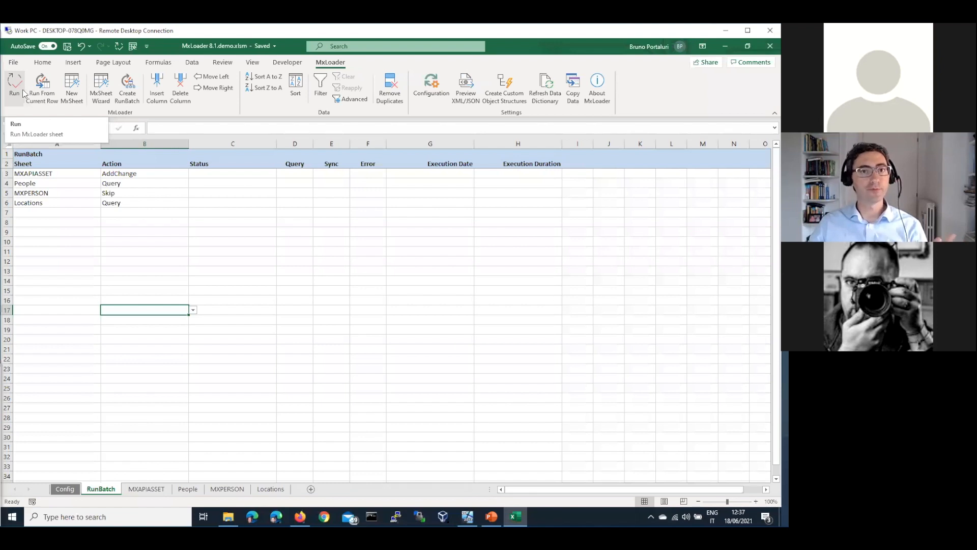
left_click(141, 193)
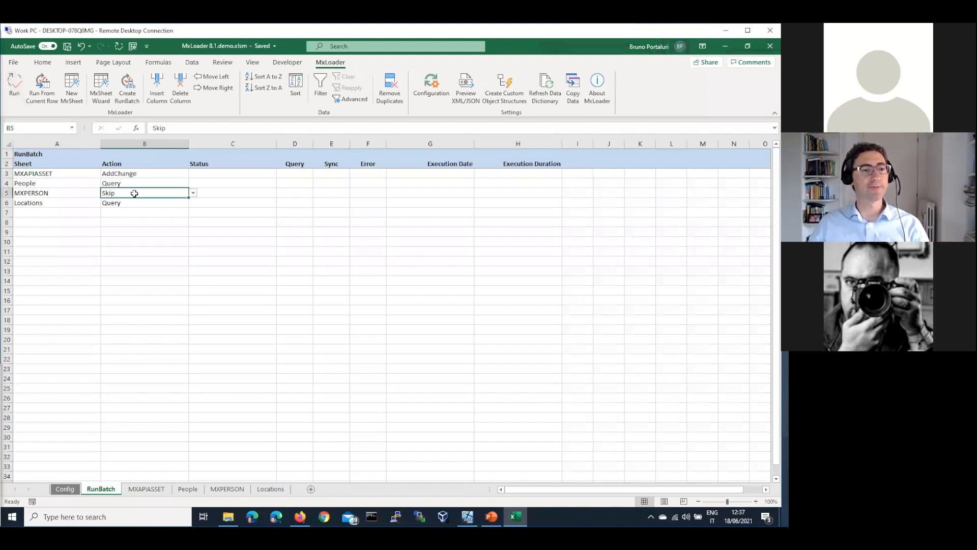
Run all sheets in the batch, confirming the Run all prompt and the success message.
left_click(15, 91)
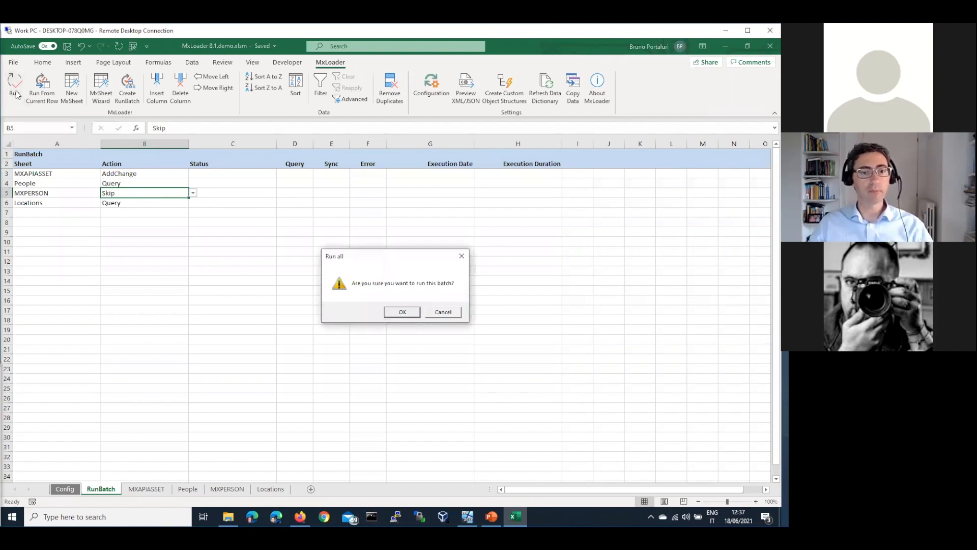
left_click(402, 312)
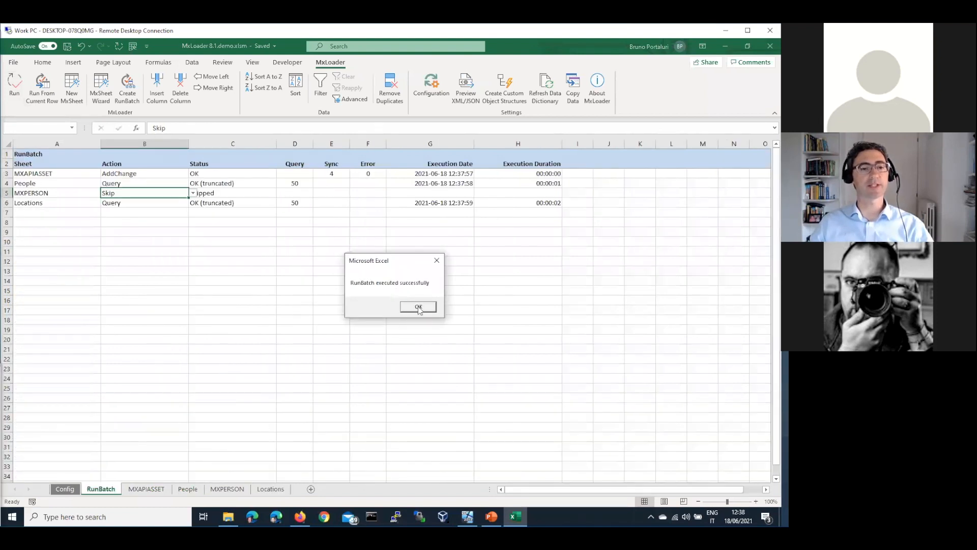
left_click(419, 307)
left_click(141, 173)
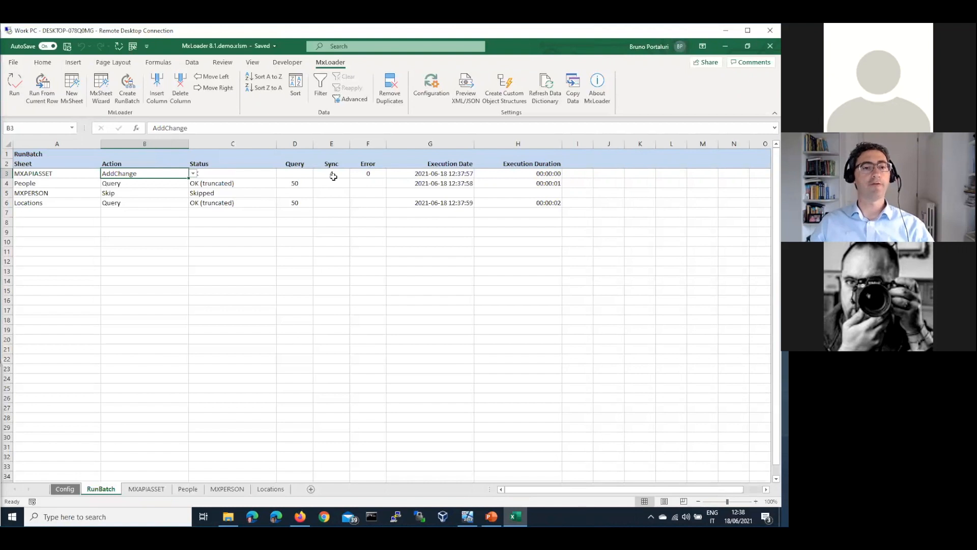
Inspect MXAPIASSET's results (4 synced, 0 errors) and People's OK status with 50 records.
left_click(334, 176)
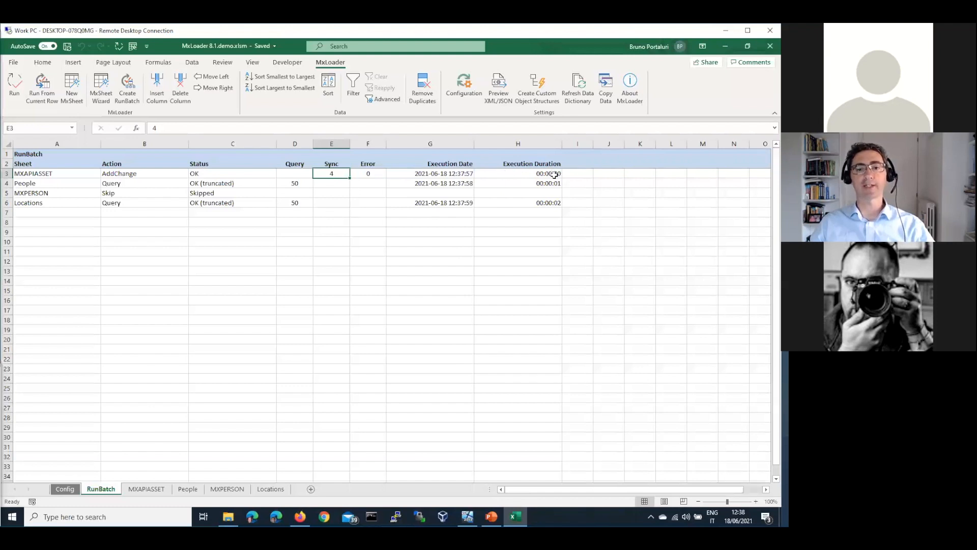
key("Right")
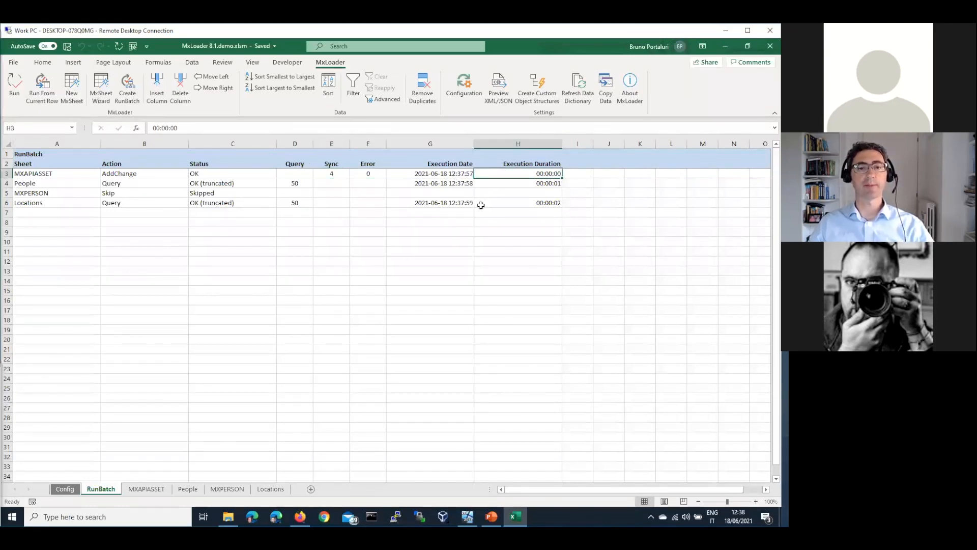
key("Right")
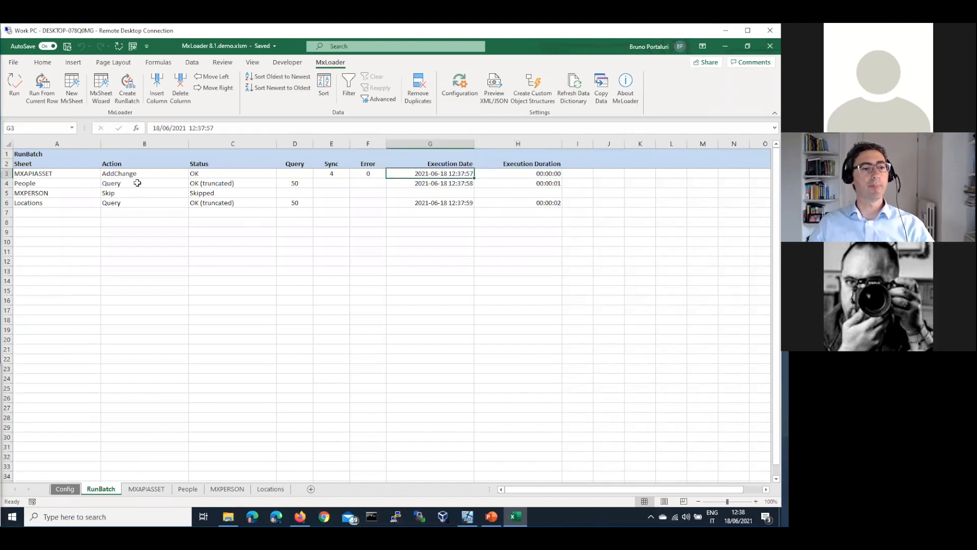
left_click_drag(30, 183, 138, 183)
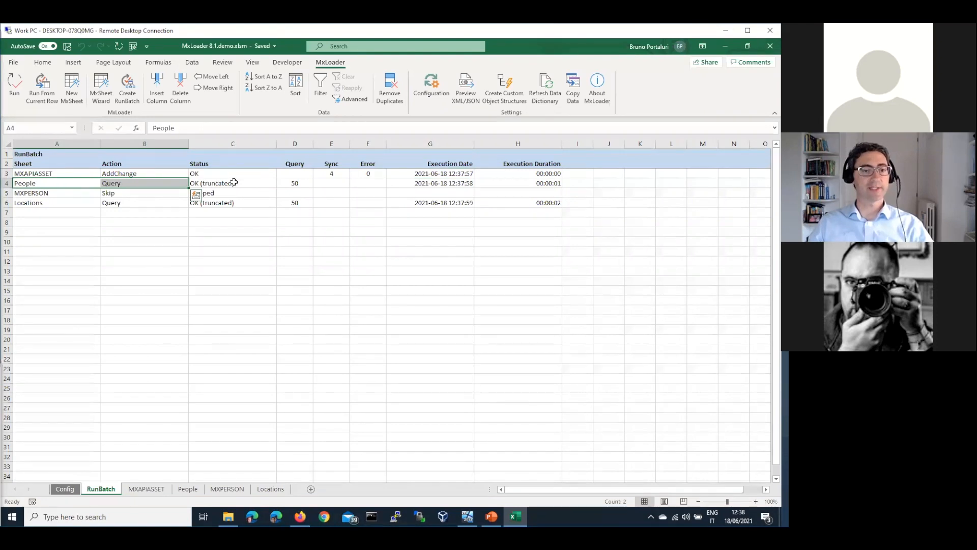
left_click(234, 182)
left_click(301, 185)
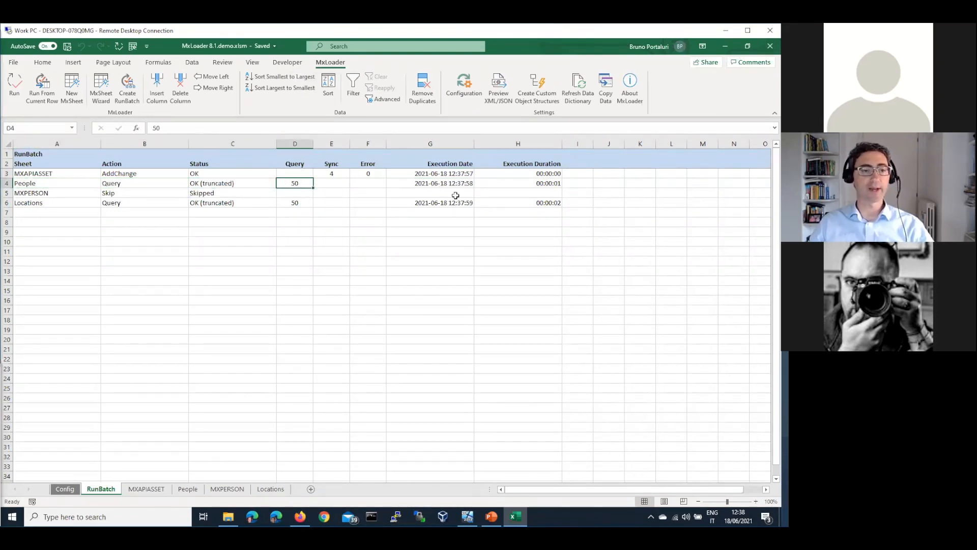
Check the skipped MXPERSON row and the Locations status and execution duration.
left_click_drag(91, 192, 506, 192)
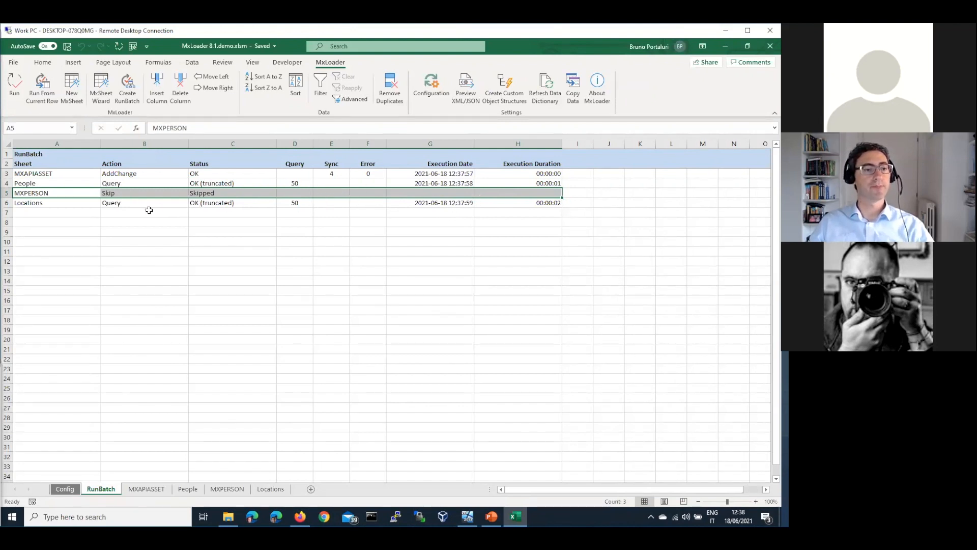
left_click_drag(141, 203, 329, 207)
left_click(251, 204)
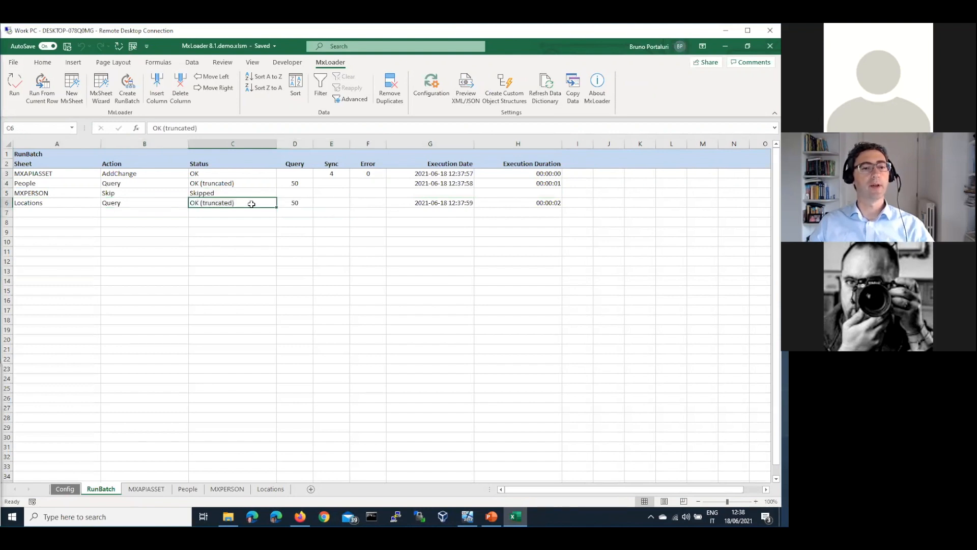
left_click(530, 204)
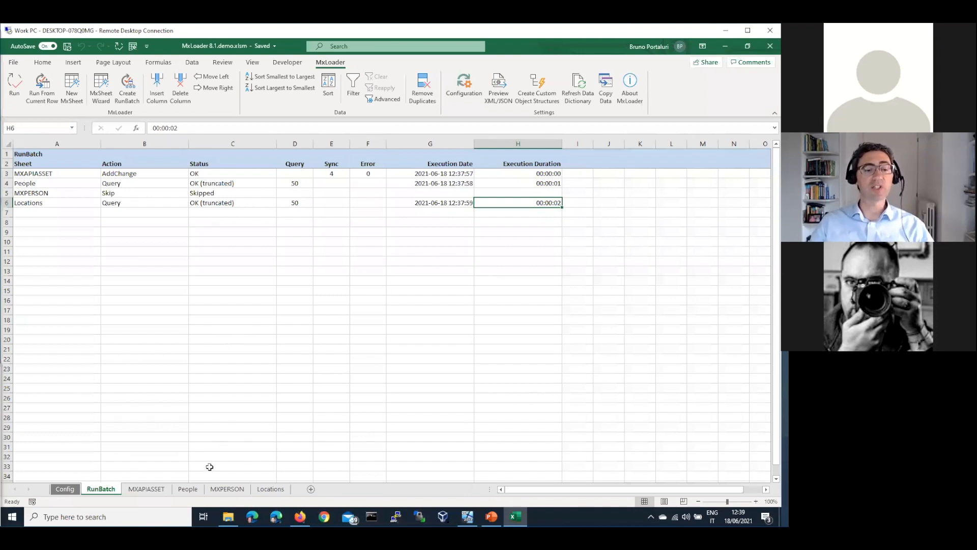
On the MXAPIASSET sheet, confirm the RESULT column shows OK for all four assets.
left_click(143, 491)
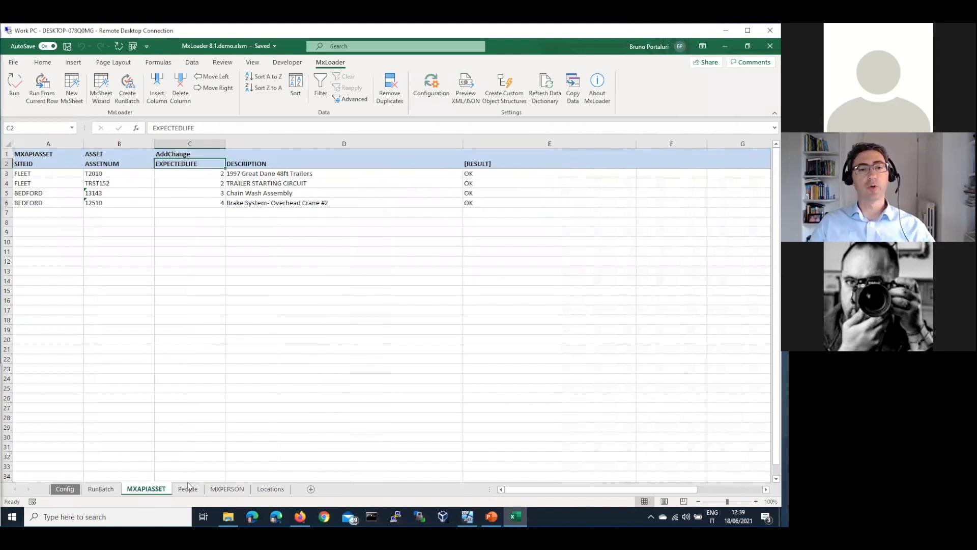
left_click_drag(505, 165, 511, 223)
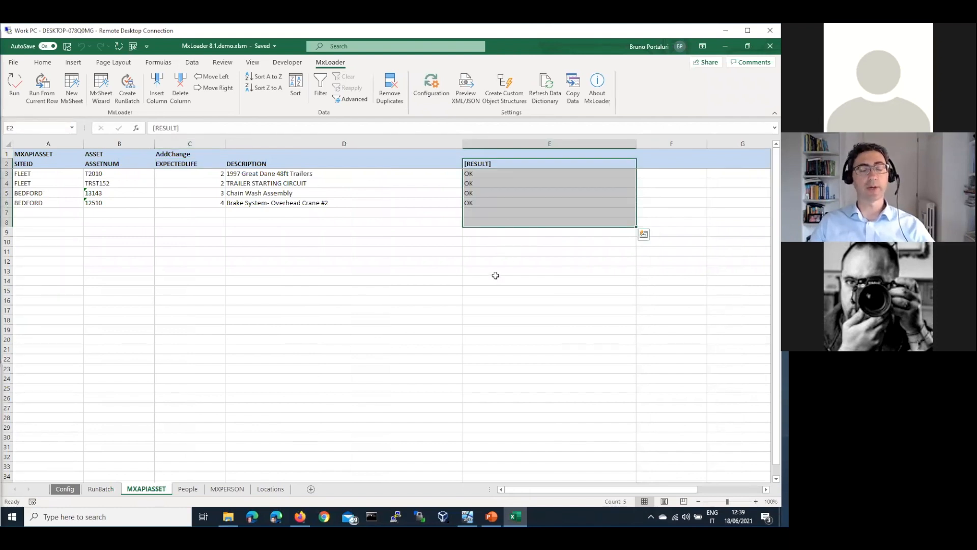
left_click(493, 163)
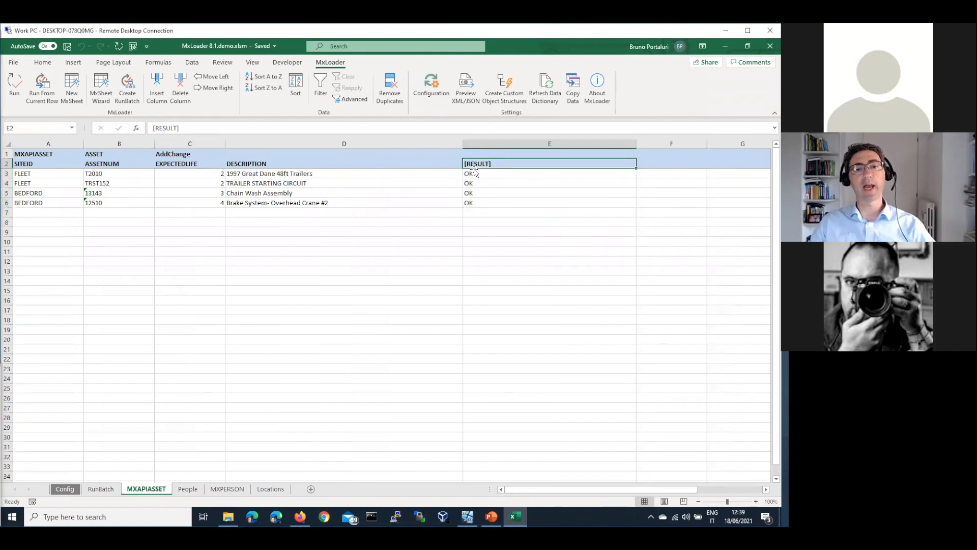
left_click_drag(497, 175, 497, 199)
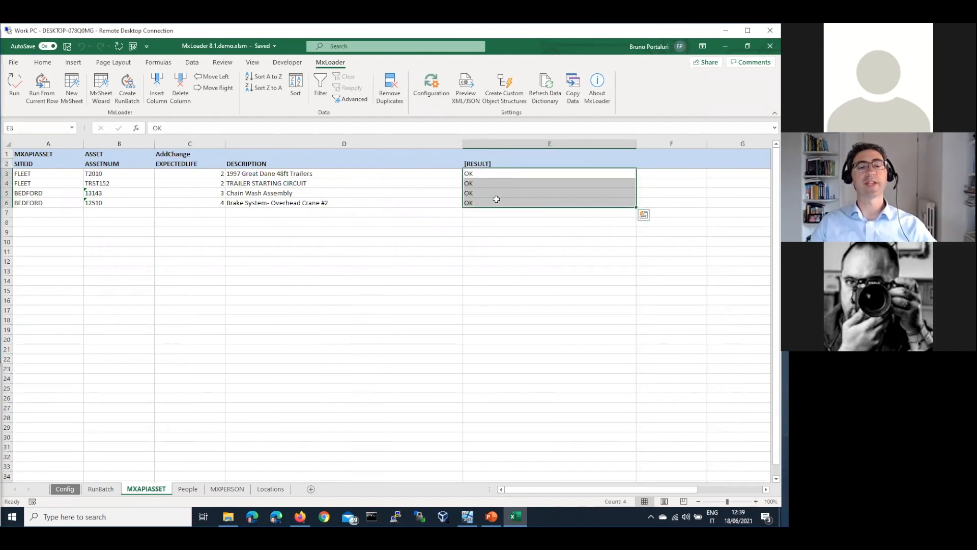
Change the site IDs in A4 and A5 to FLEETxxx and BEDFORDxxx, then rerun the batch from RunBatch.
left_click(117, 184)
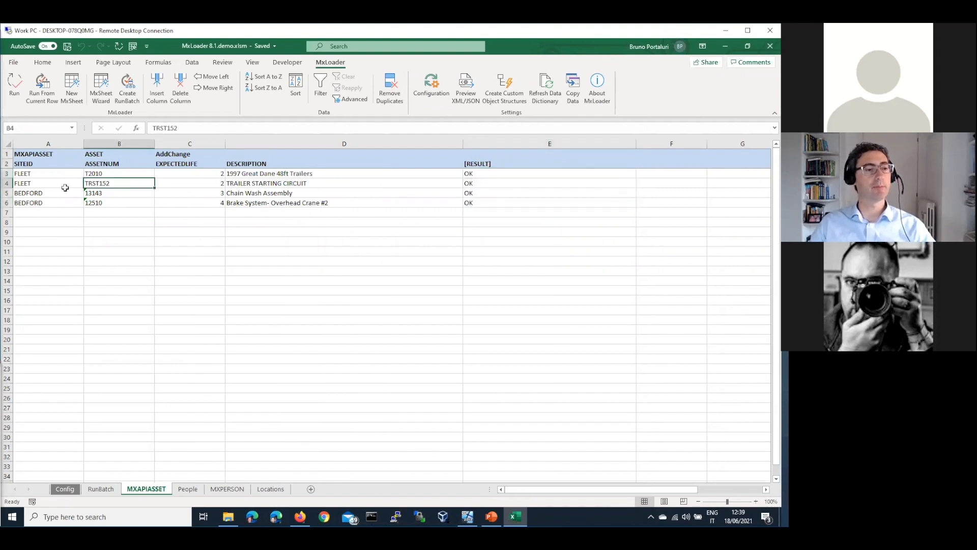
left_click(55, 185)
double_click(58, 182)
type("xxx")
key("Return")
double_click(62, 194)
type("xxx")
left_click(77, 222)
left_click(102, 490)
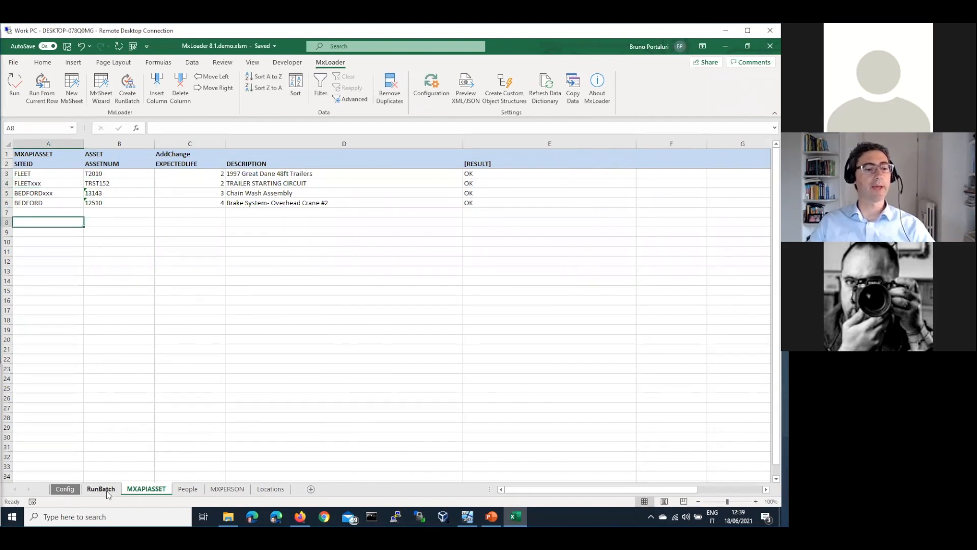
left_click(14, 83)
Confirm the rerun and review the invalid-site errors for FLEETxxx and BEDFORDxxx on MXAPIASSET.
left_click(402, 312)
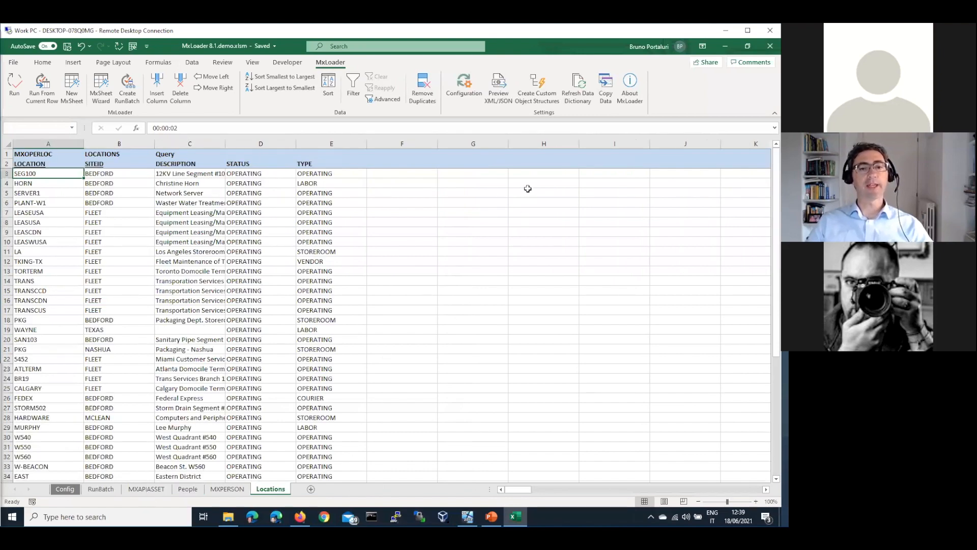
key("ctrl+Page_Down")
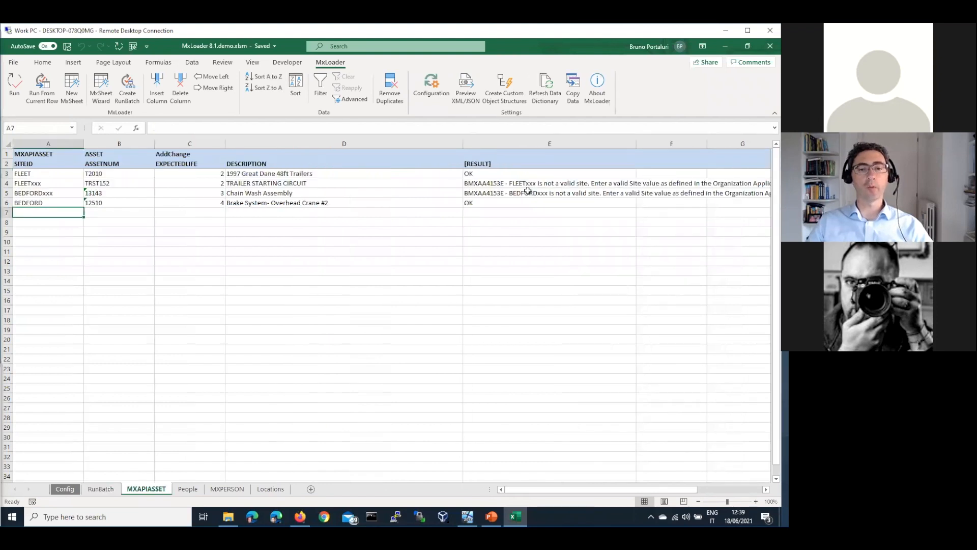
left_click_drag(528, 185, 528, 193)
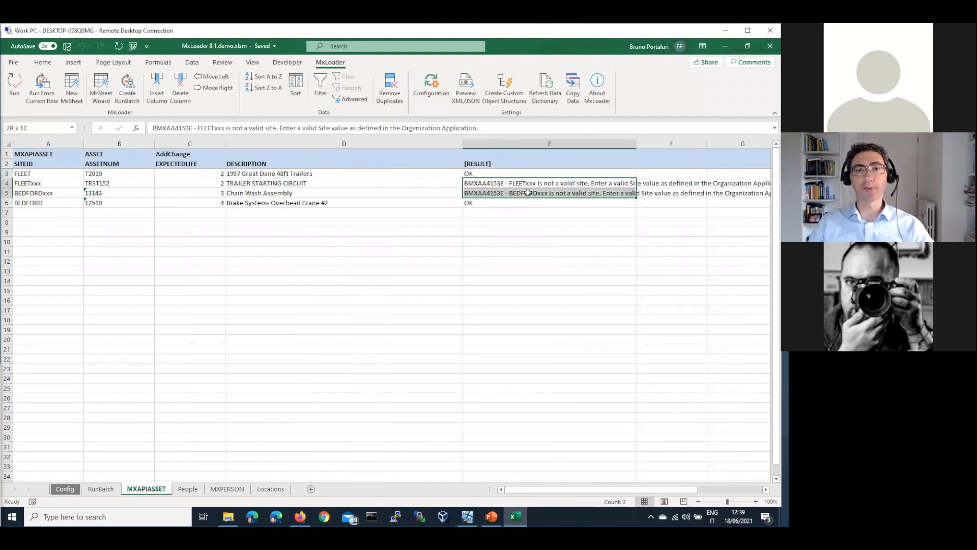
left_click_drag(528, 193, 528, 193)
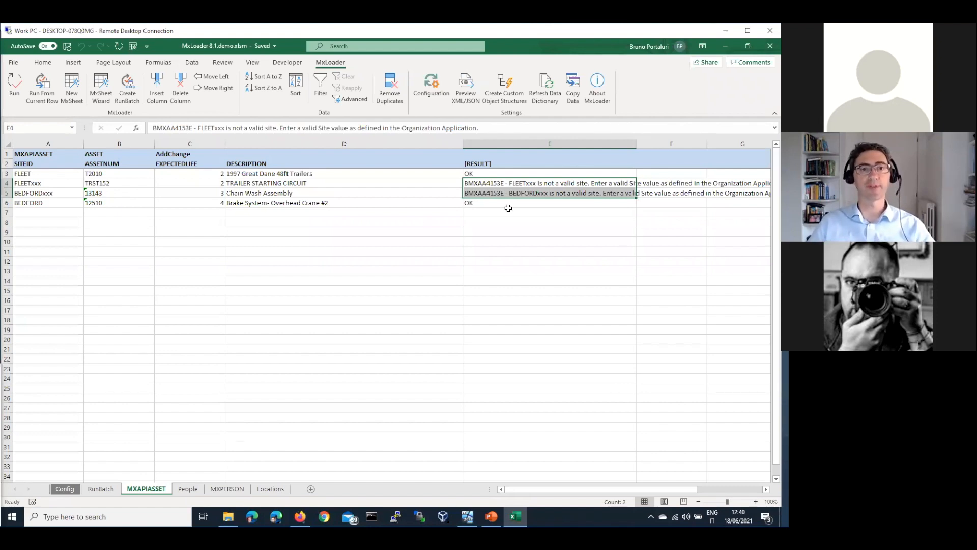
left_click_drag(60, 186, 59, 192)
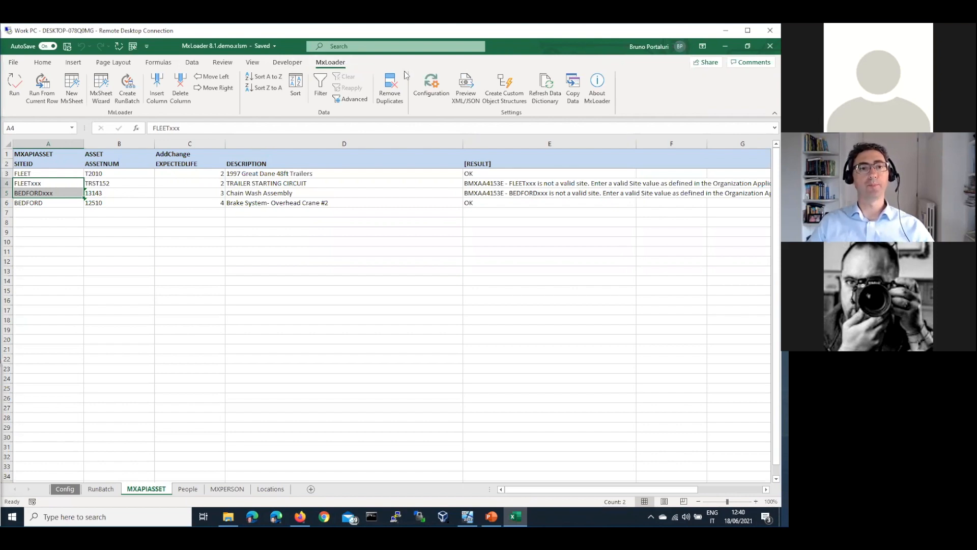
Bring up the PowerPoint presentation and go to the Q&A slide 23.
mouse_move(491, 517)
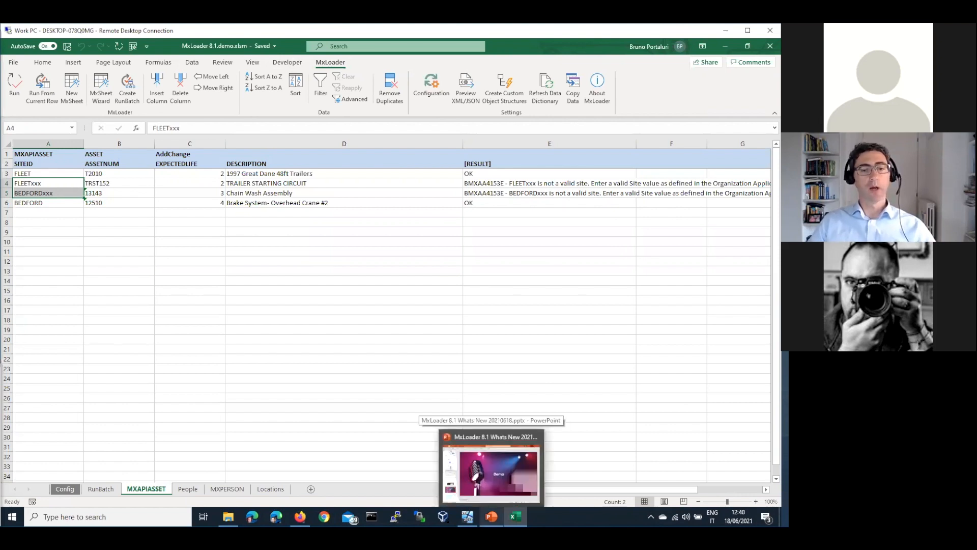
left_click(501, 476)
left_click(81, 404)
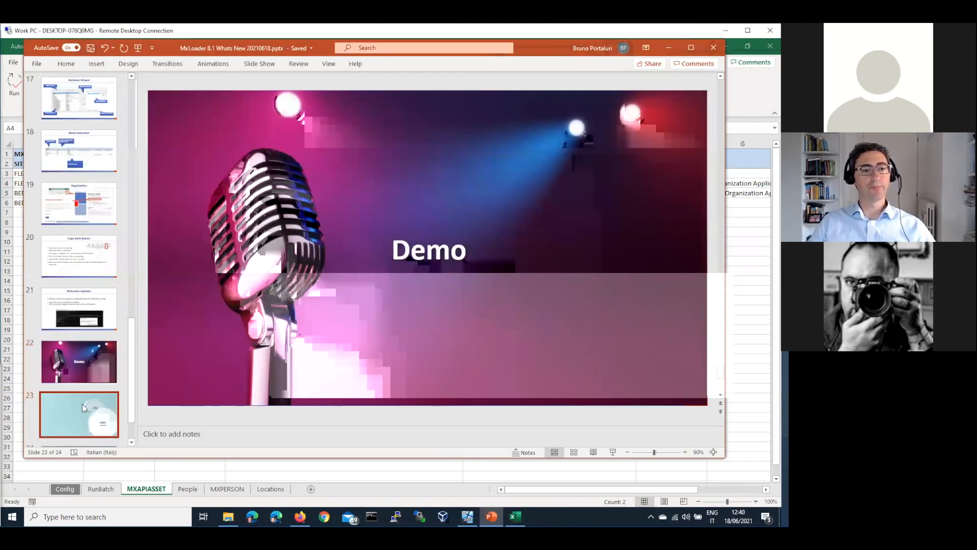
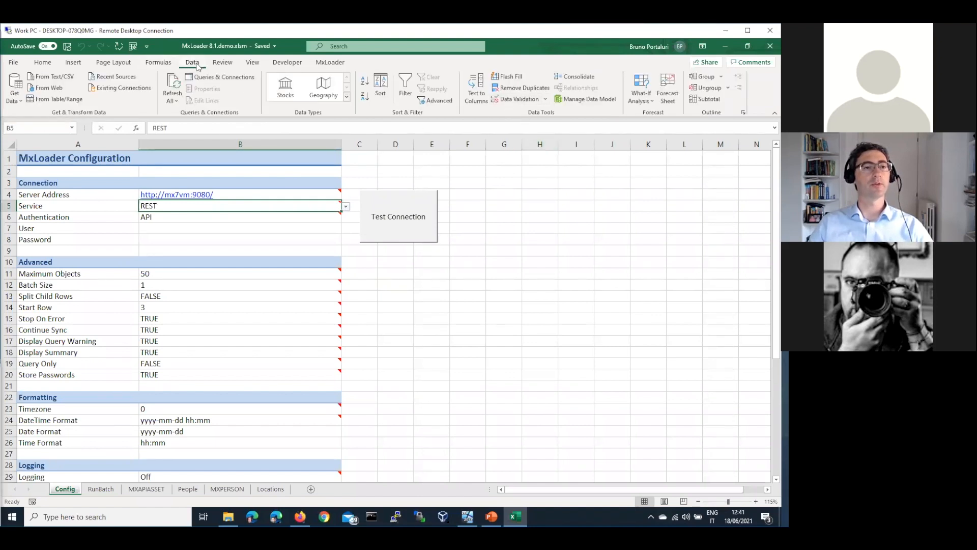
On the Config sheet, set B5 Service to REST and B6 Authentication to API.
mouse_move(168, 206)
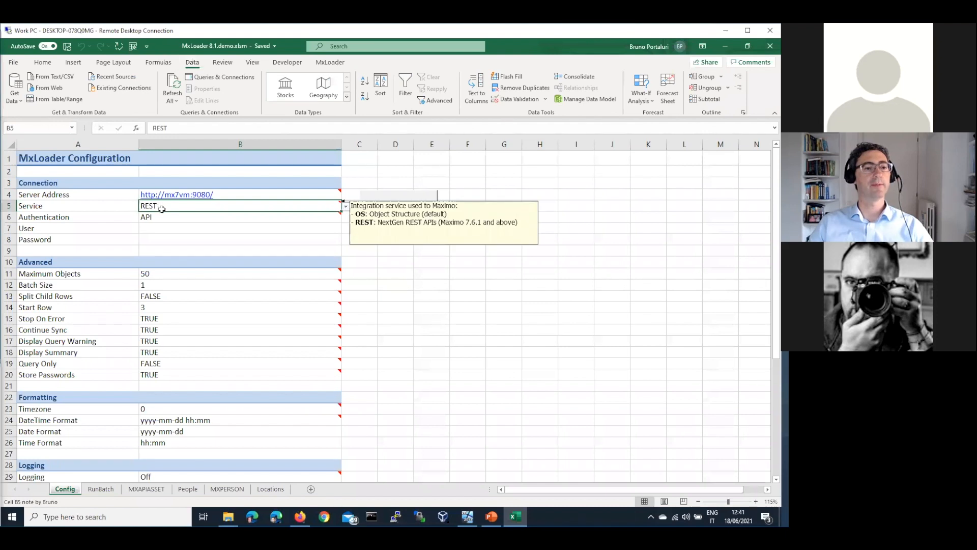
Remove 'OS;' from the Service cell's Data Validation source so only REST remains.
left_click(516, 98)
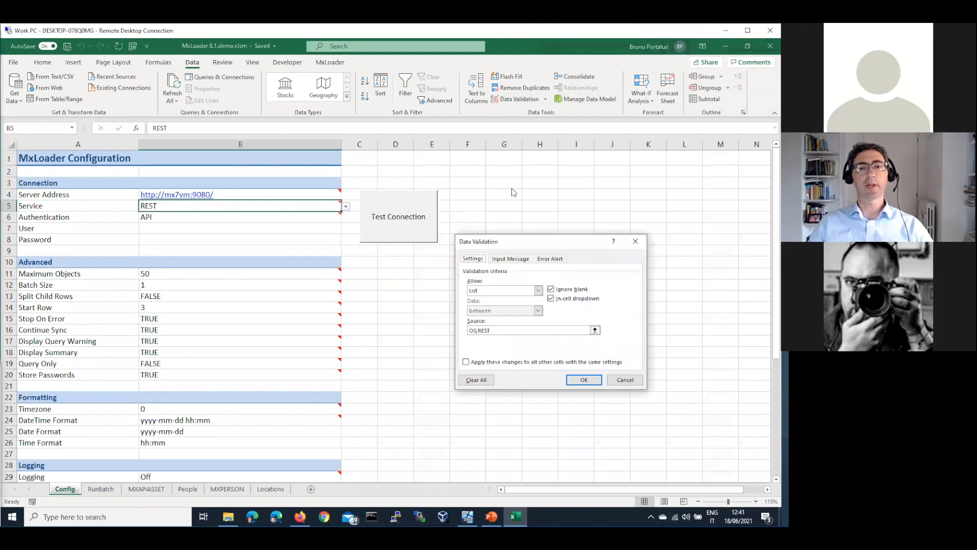
left_click_drag(479, 330, 459, 329)
key("Delete")
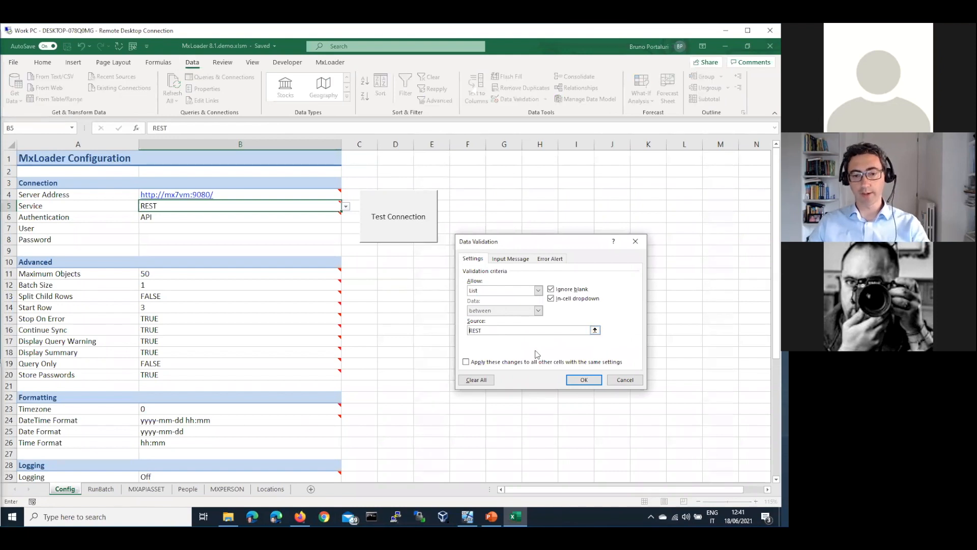
left_click(593, 383)
Verify Service lists only REST and rejects a typed OS entry, cancelling the error.
left_click(346, 207)
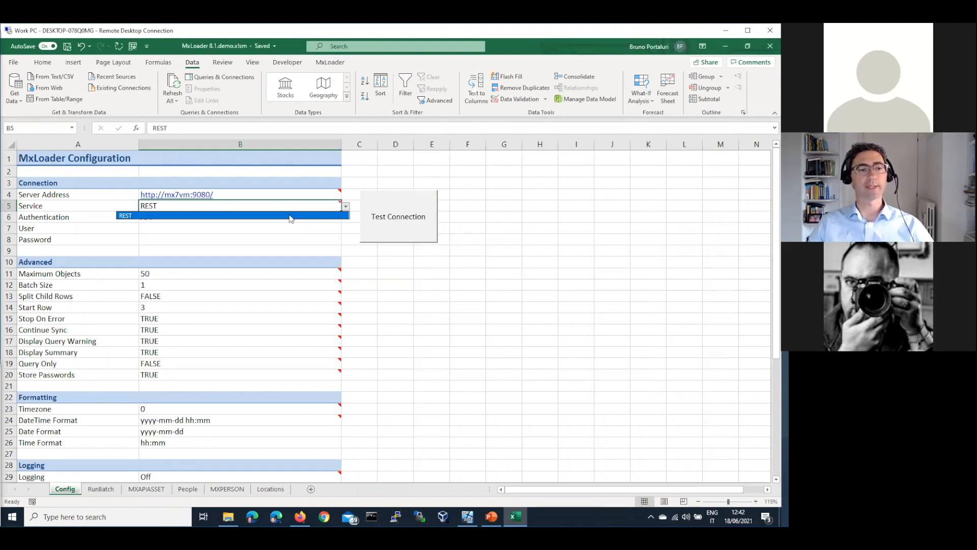
left_click(282, 217)
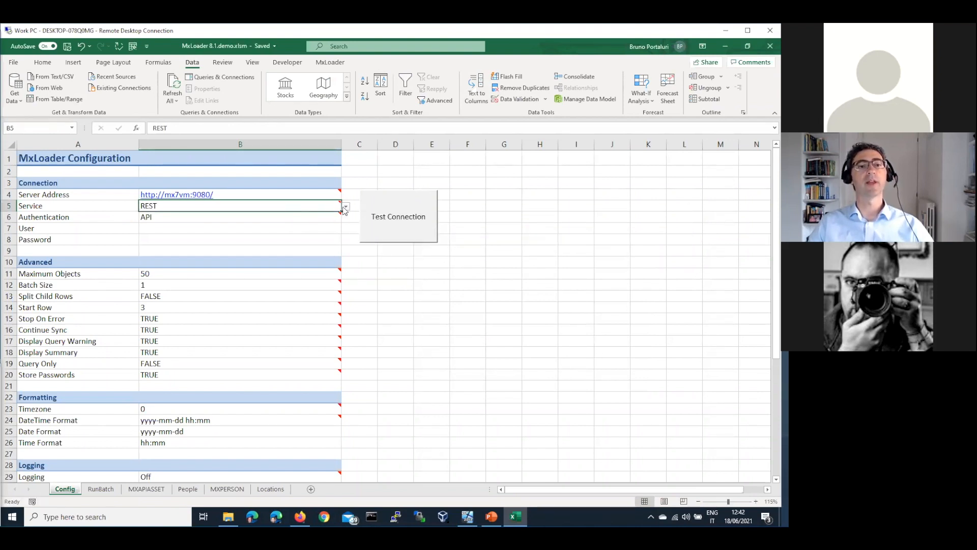
mouse_move(312, 208)
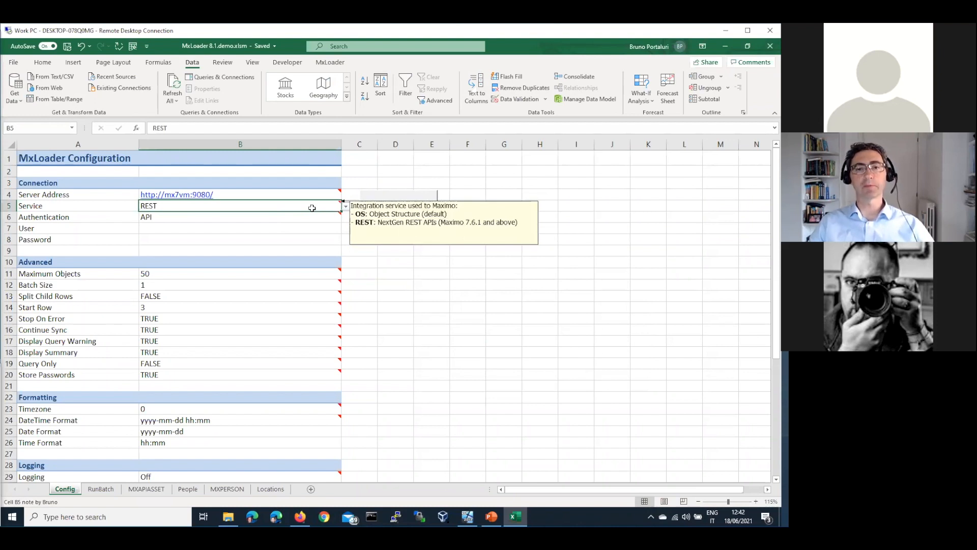
type("OS")
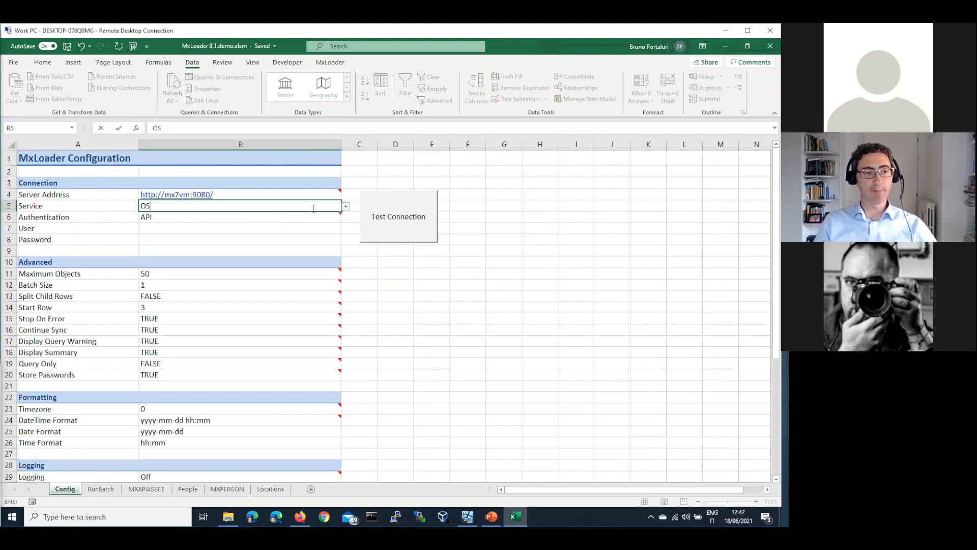
key("Return")
left_click(395, 304)
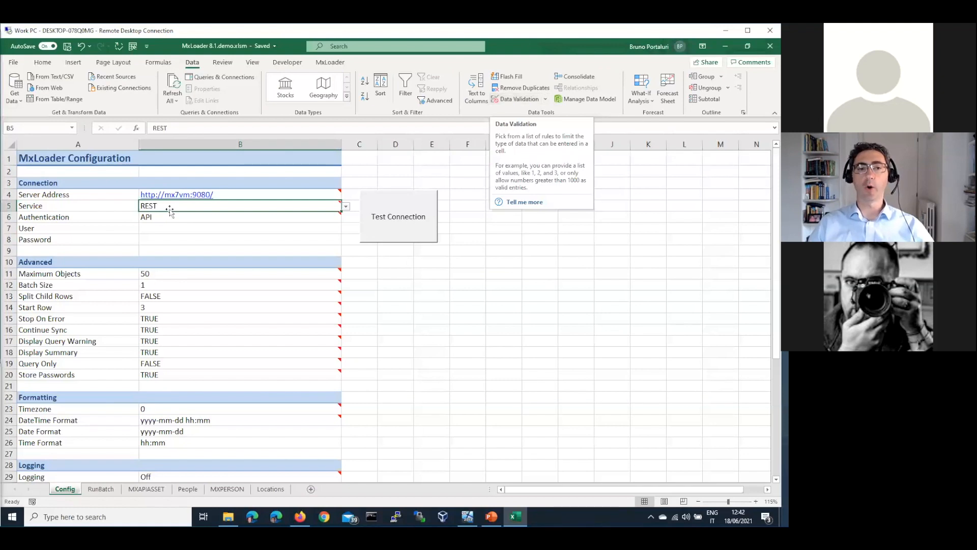
mouse_move(165, 206)
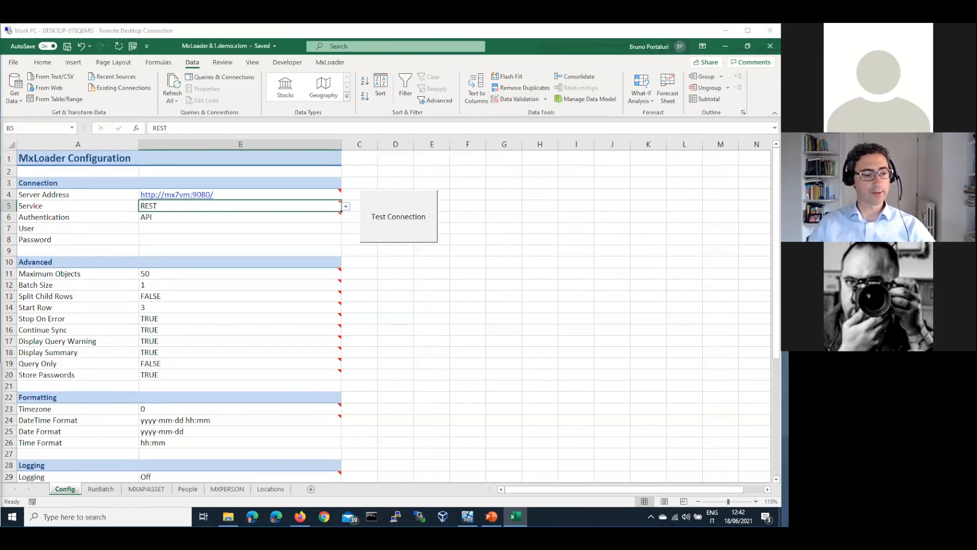
key("super")
Launch Notepad++ from a 'note' search and paste the attendee's validation-report question.
type("note")
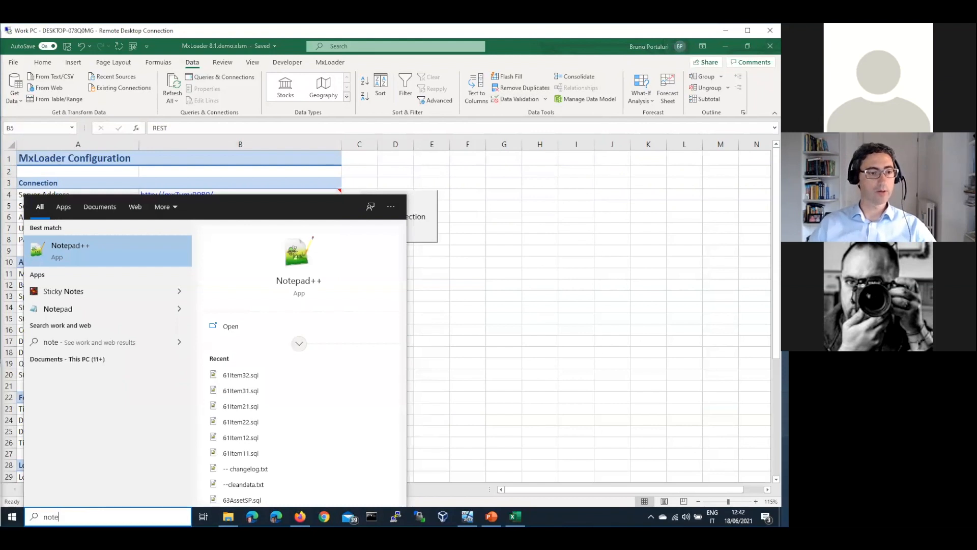
left_click(56, 246)
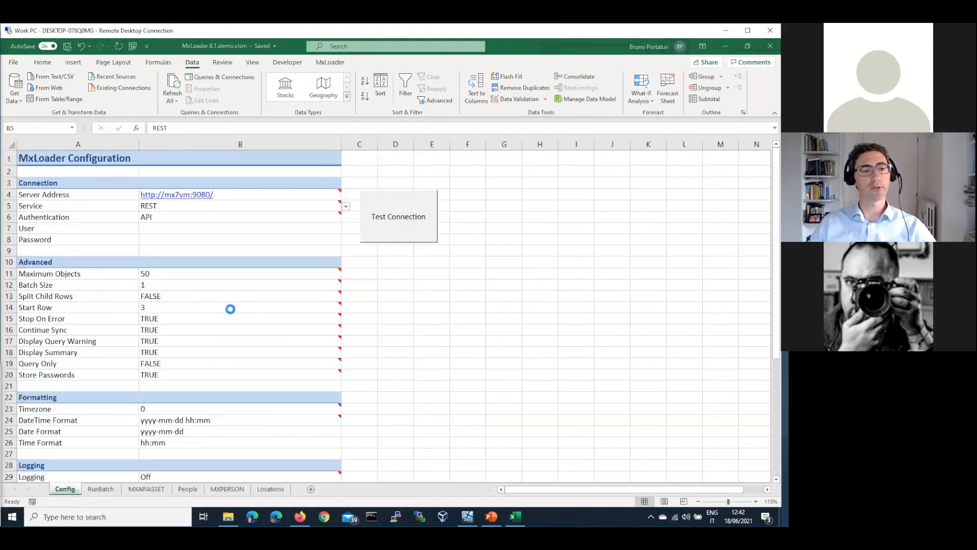
key("ctrl+v")
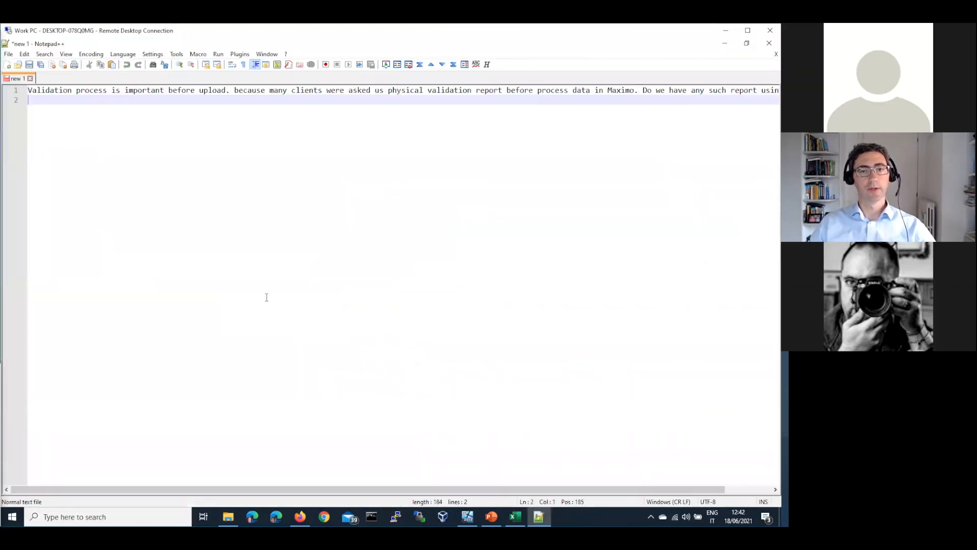
Split the question onto two lines before 'Do we have…' and return to Excel.
left_click(642, 91)
key("Return")
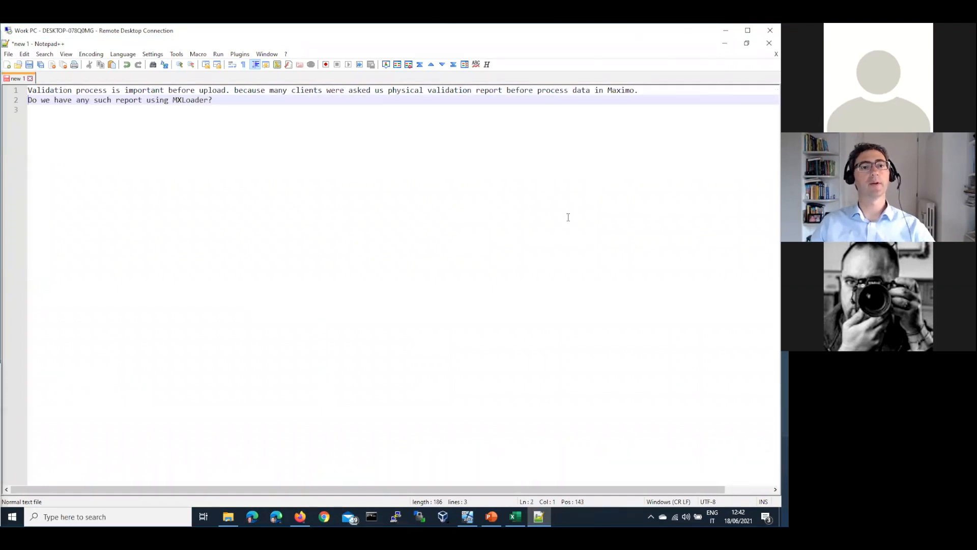
scroll(568, 217, "up", 1)
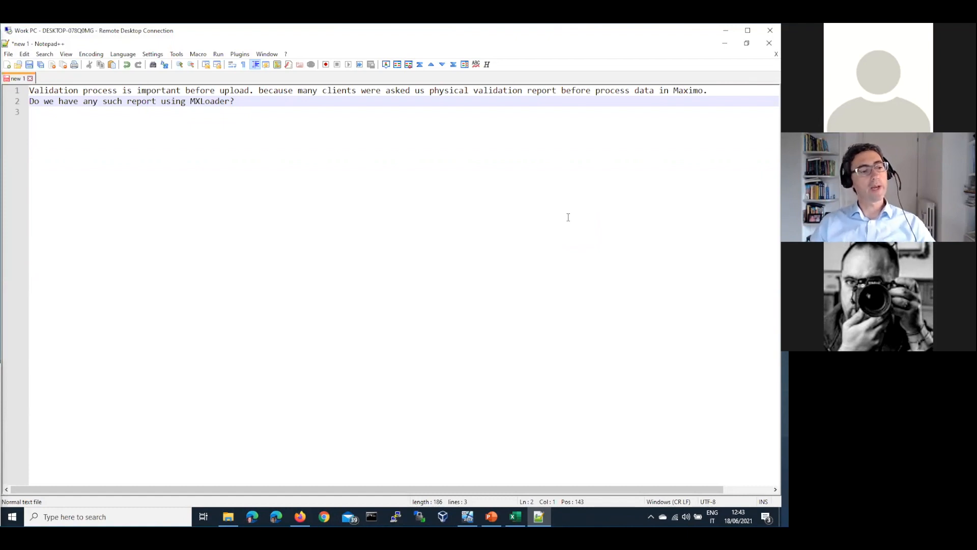
key("Down")
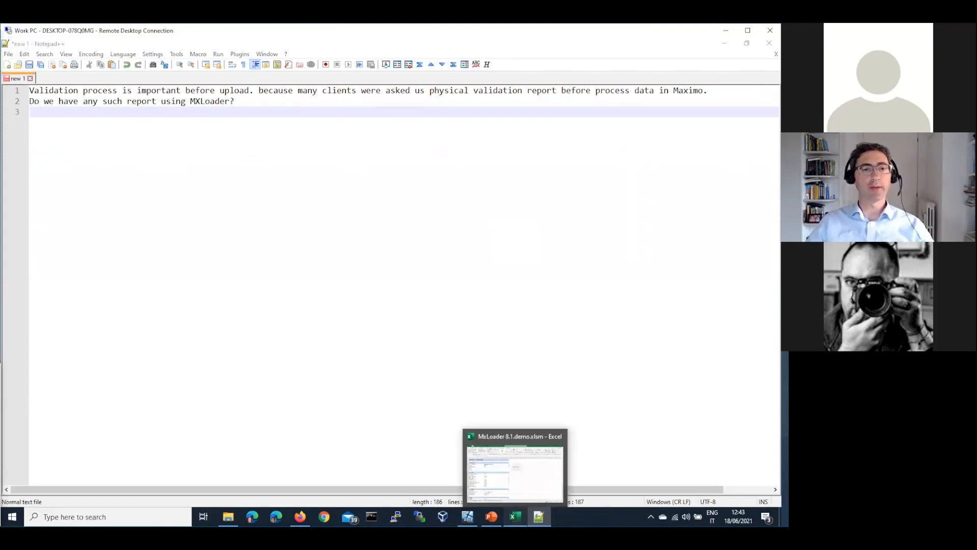
left_click(516, 517)
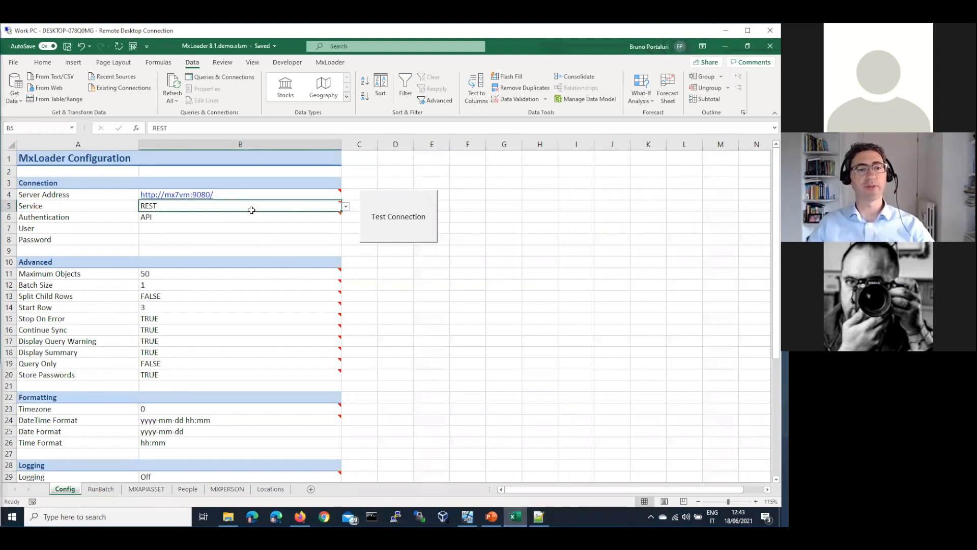
Go to the MXAPIASSET sheet and narrow DESCRIPTION to read the FLEETxxx and BEDFORDxxx errors.
key("ctrl+Page_Down")
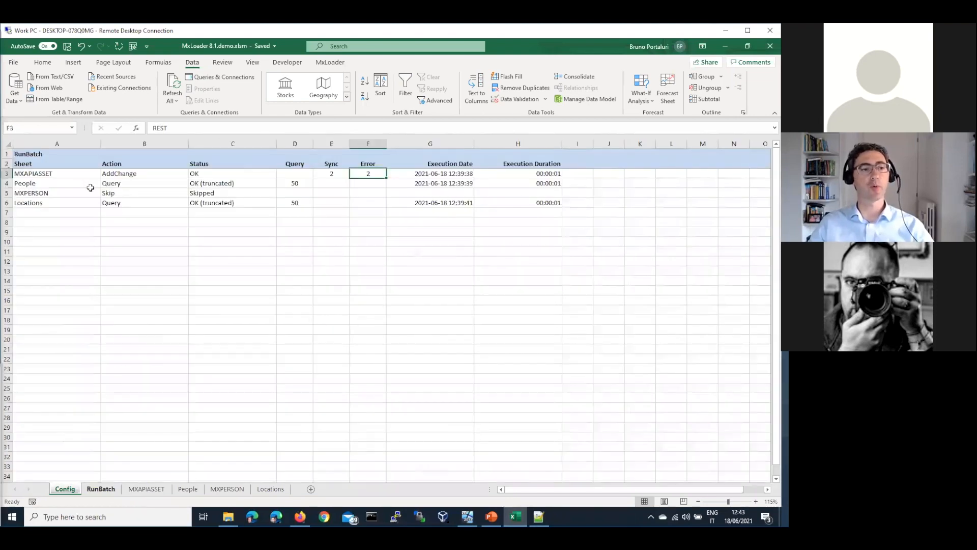
key("ctrl+Page_Down")
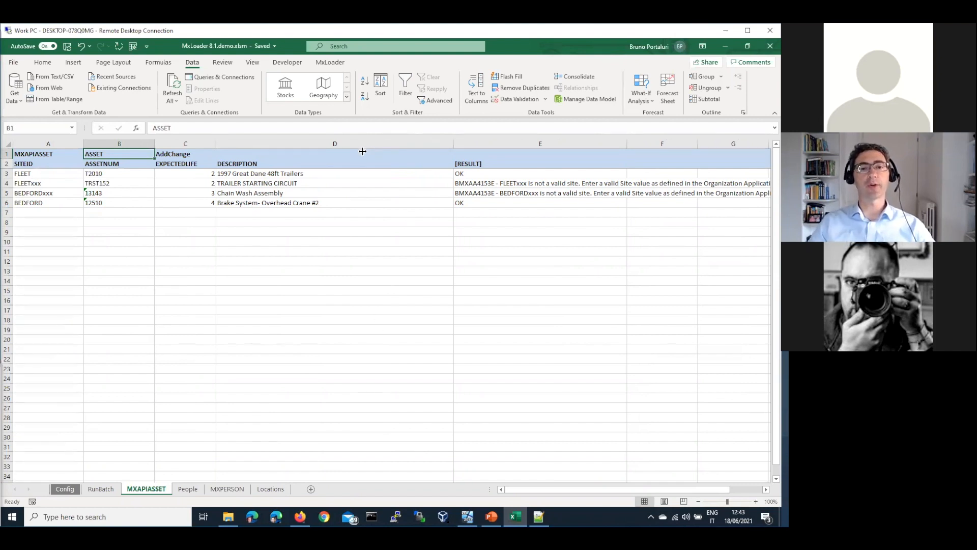
left_click_drag(453, 144, 365, 148)
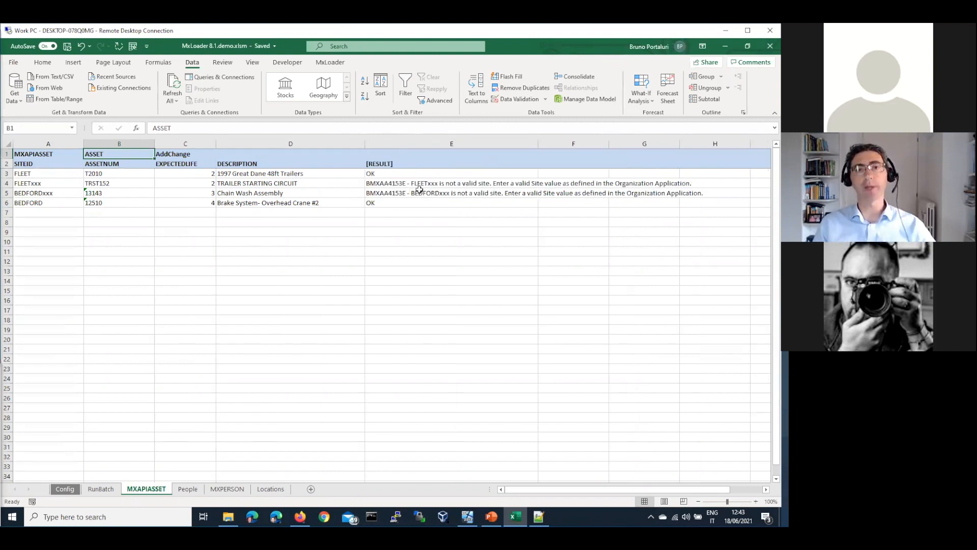
left_click_drag(419, 185, 419, 189)
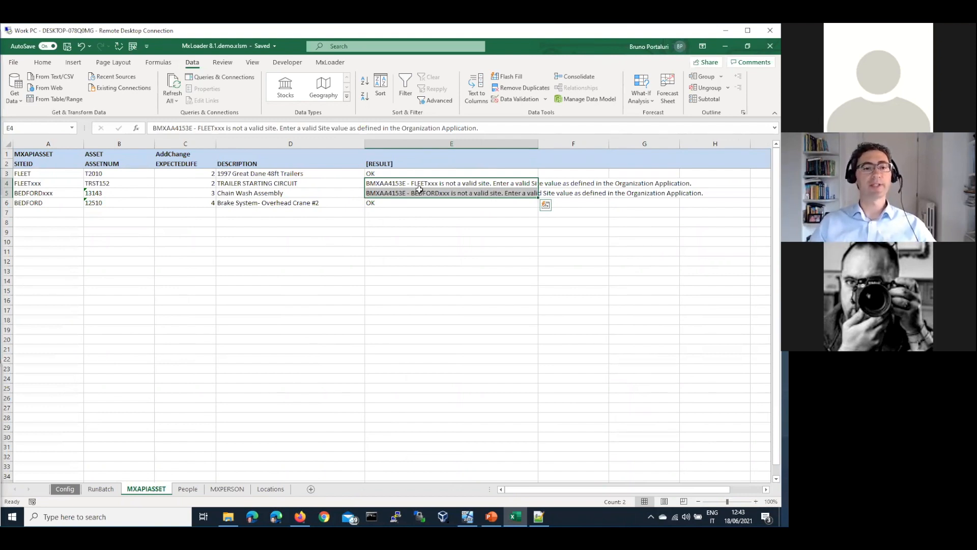
left_click(412, 175)
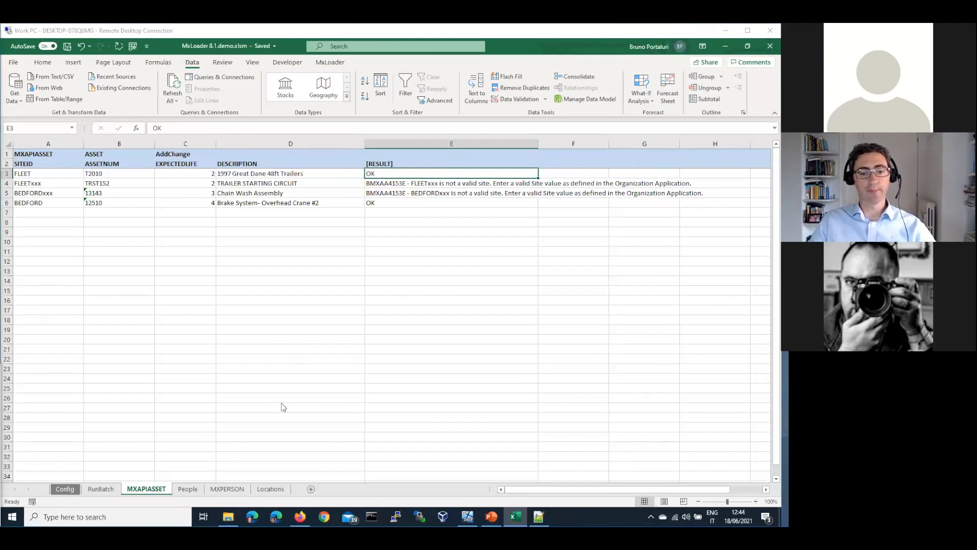
Paste 'Where the password file is stored on the machine?' into the notes on line 6.
key("alt+Tab")
key("ctrl+v")
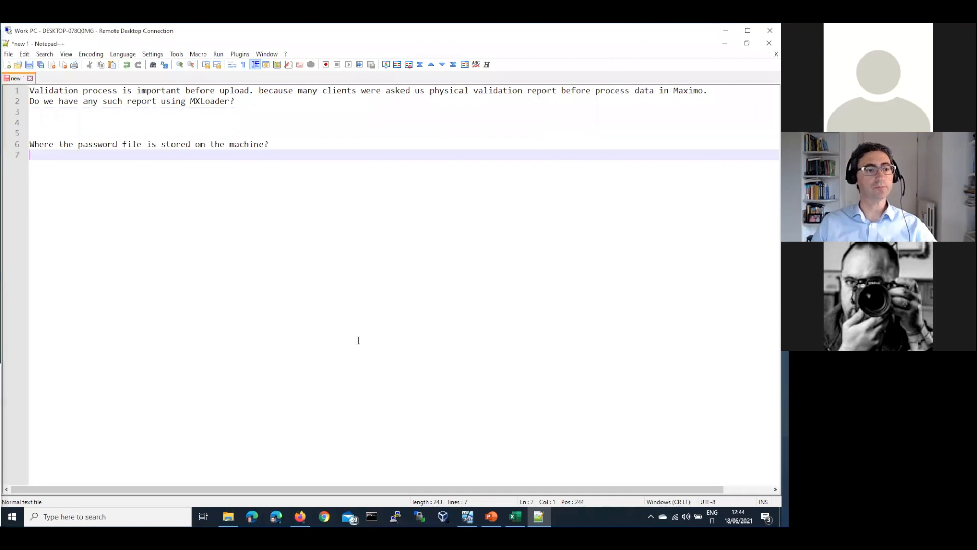
key("Return")
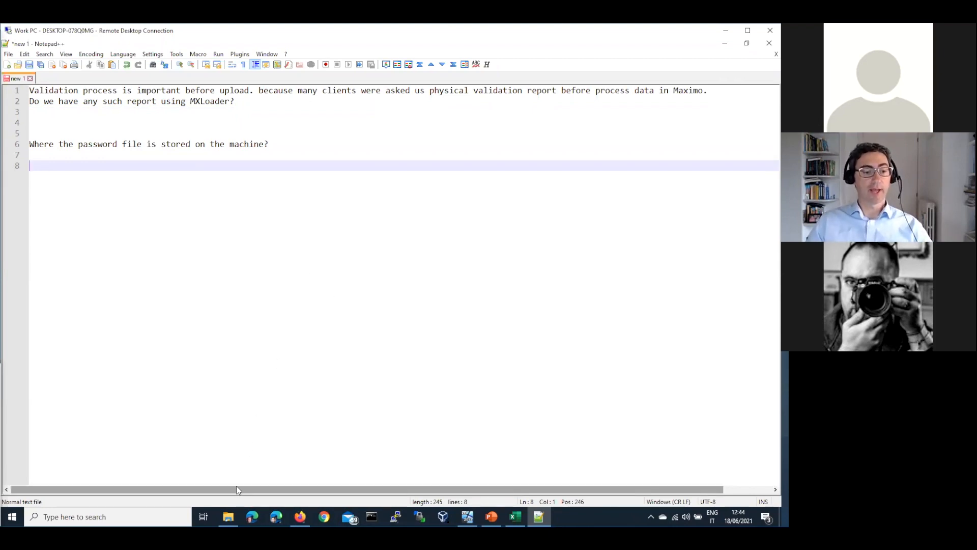
mouse_move(228, 517)
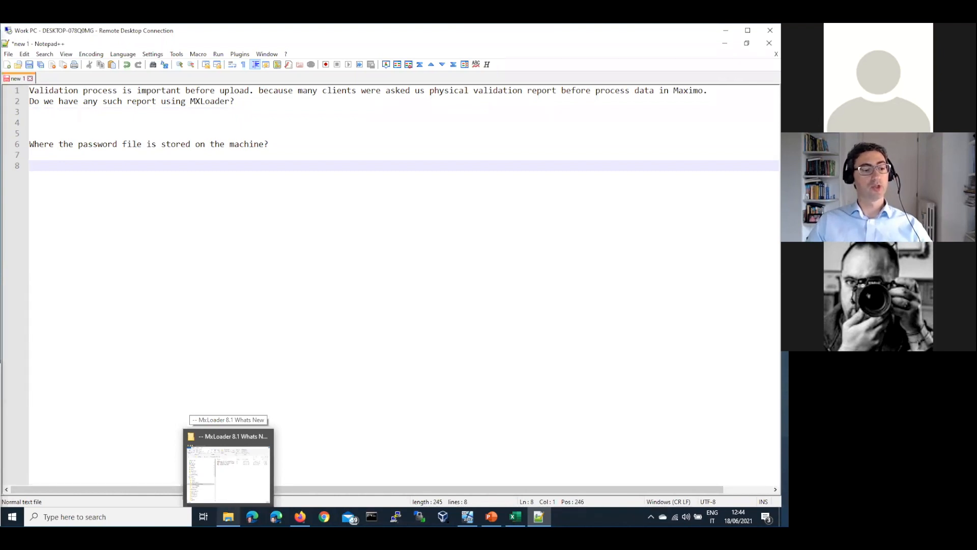
left_click(228, 463)
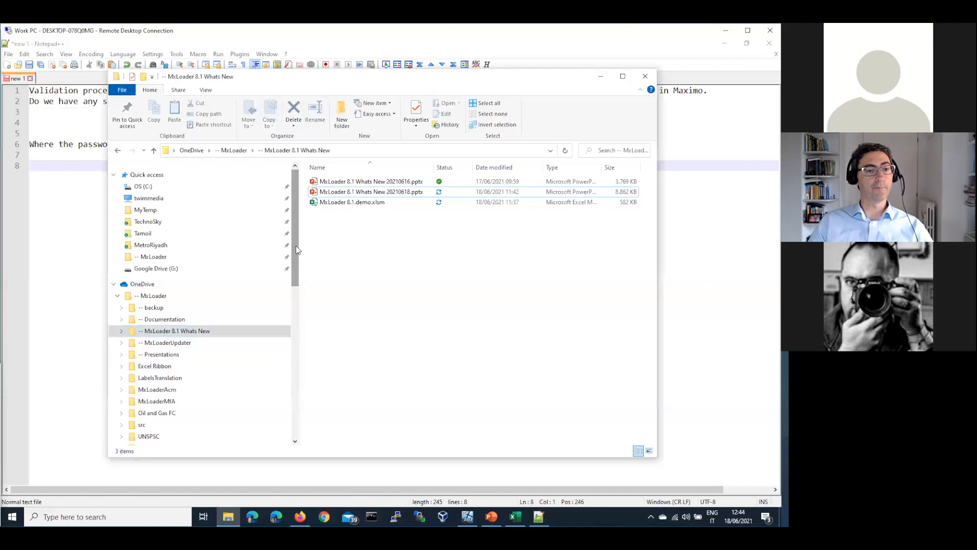
left_click(145, 186)
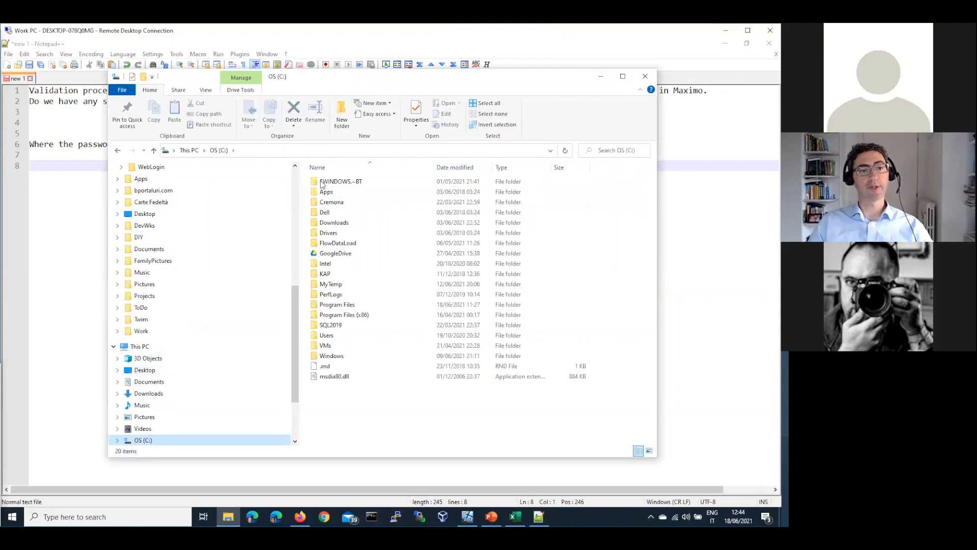
double_click(351, 338)
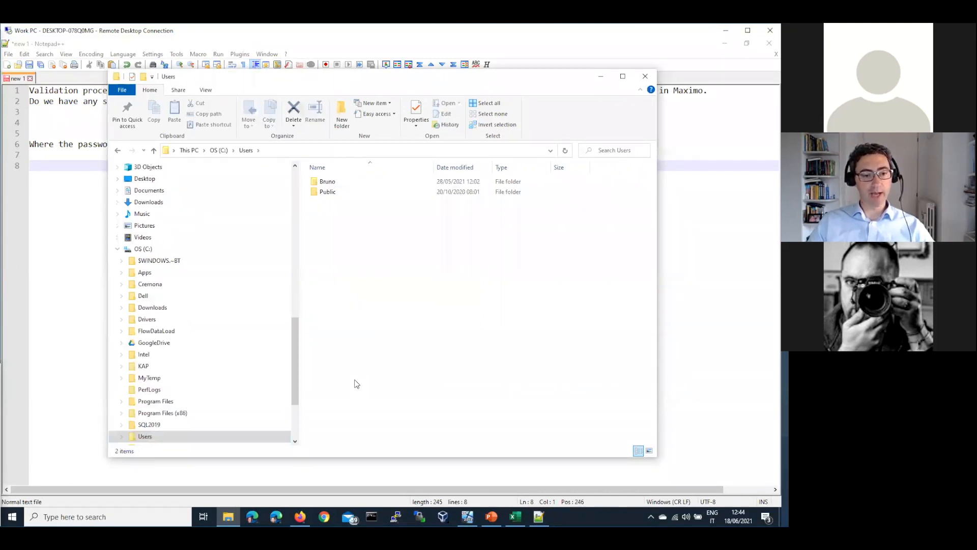
key("b")
key("Return")
key("a")
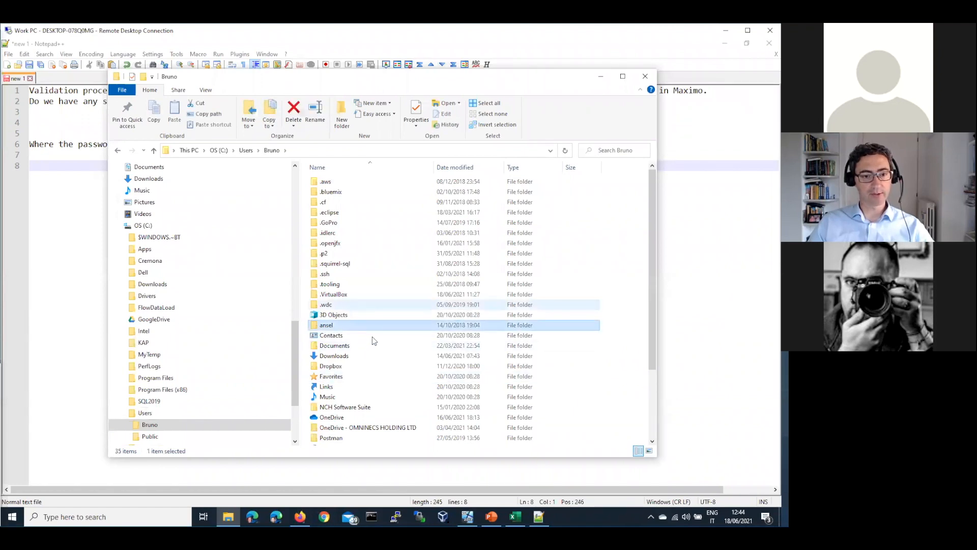
scroll(372, 337, "down", 3)
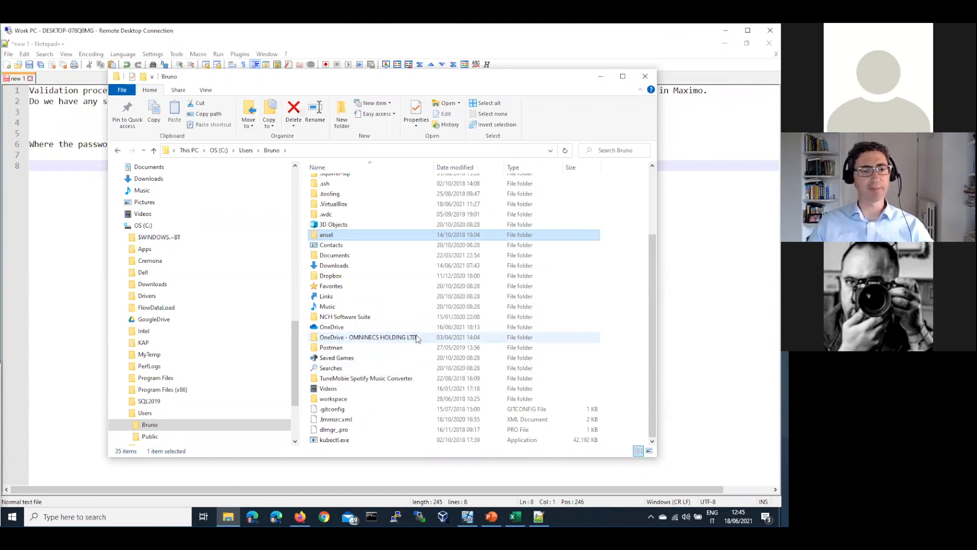
scroll(417, 338, "up", 3)
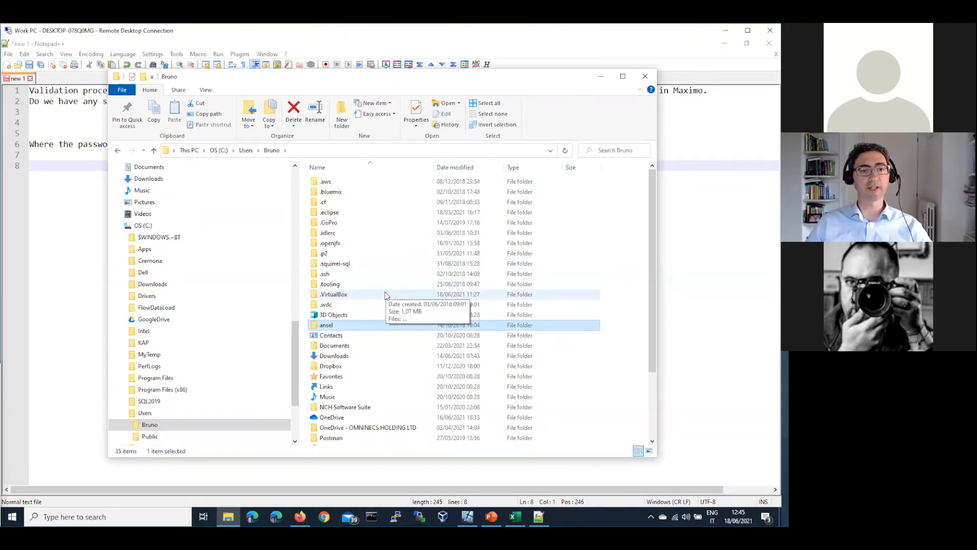
left_click(87, 195)
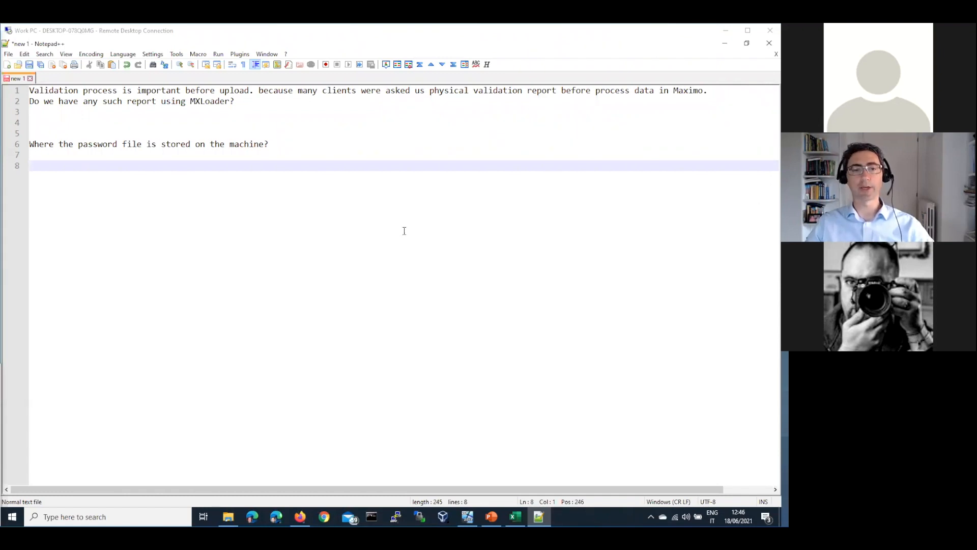
Paste the nested-object-structures question on line 8, then return to the Excel workbook.
type("Does this wizard work also with complex object structures with nested objects?")
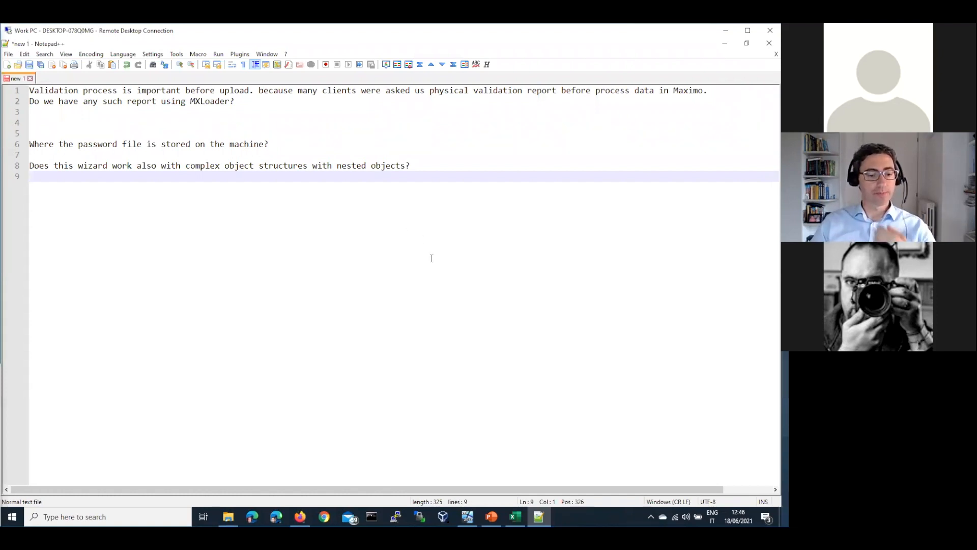
left_click(515, 517)
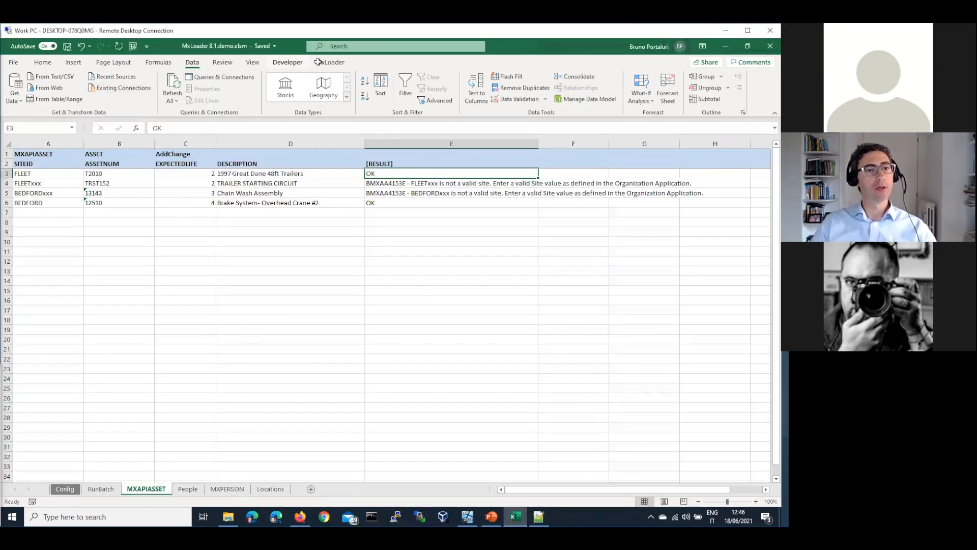
Open the MxSheet Wizard to edit the current sheet and scroll to the ASSETMETER fields.
left_click(319, 62)
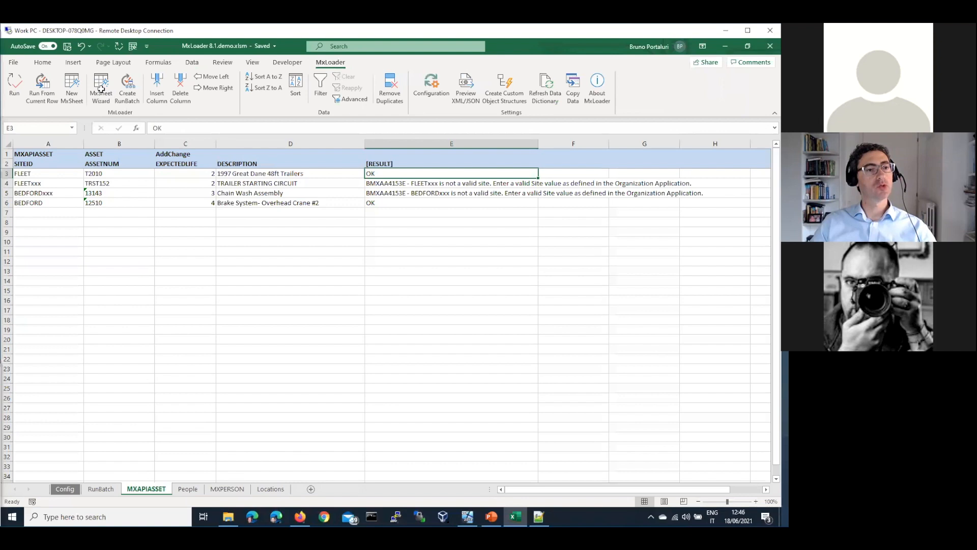
left_click(101, 89)
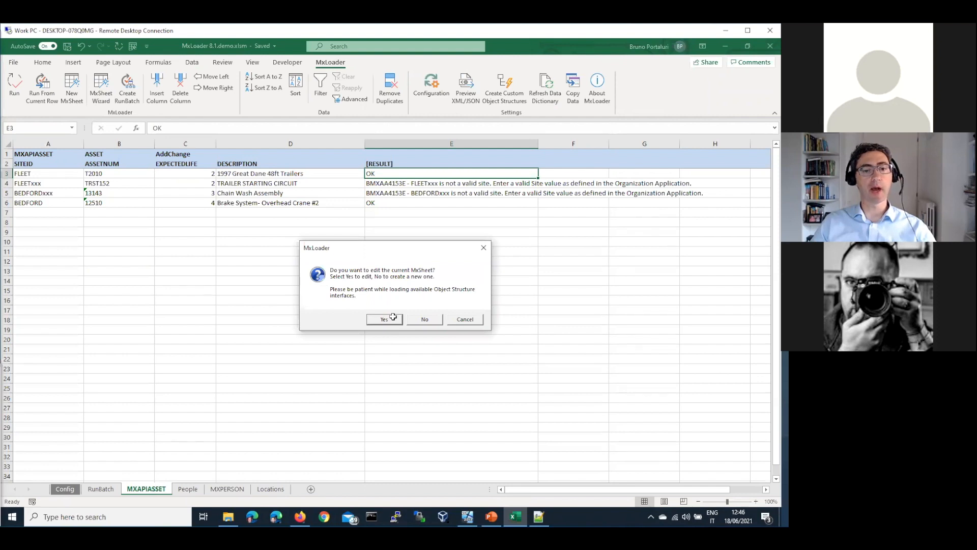
left_click(384, 318)
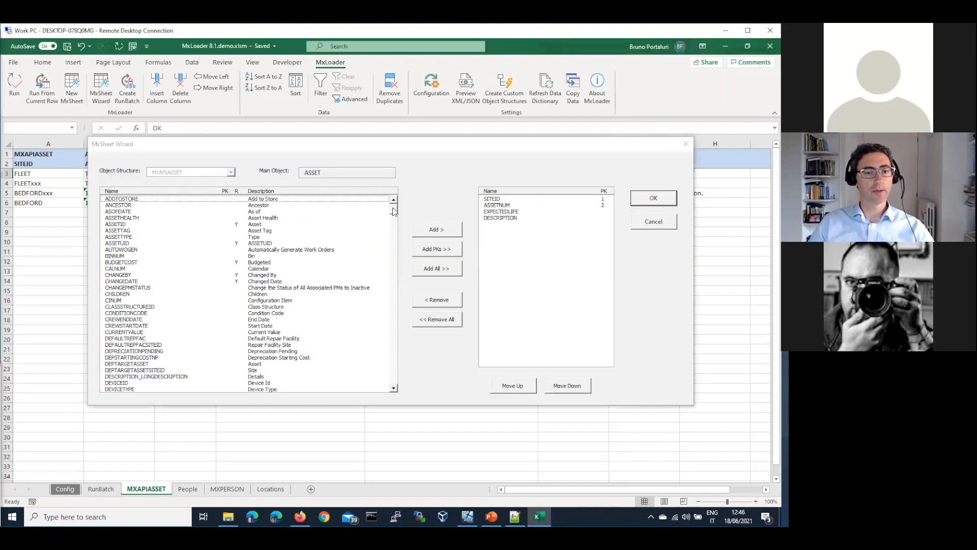
scroll(390, 229, "down", 1)
scroll(390, 244, "down", 7)
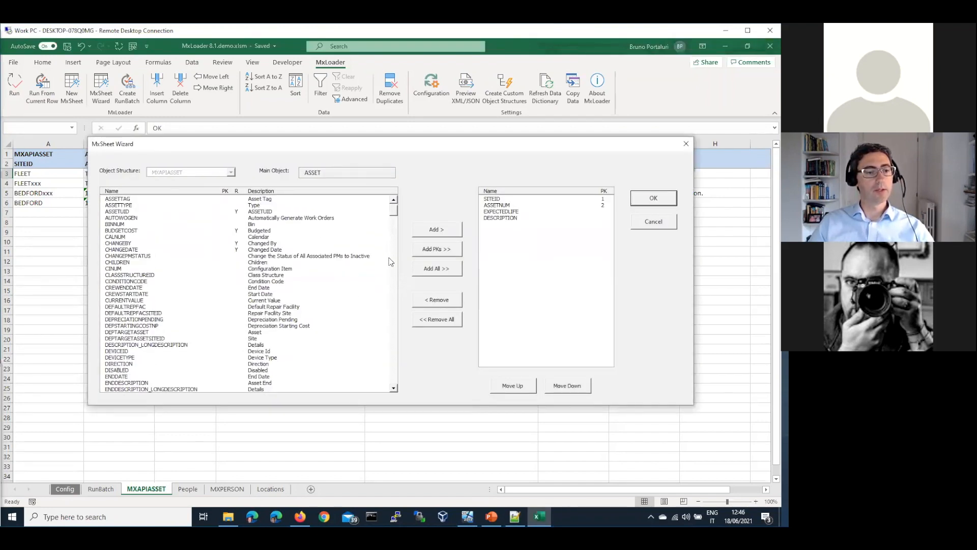
scroll(390, 271, "down", 9)
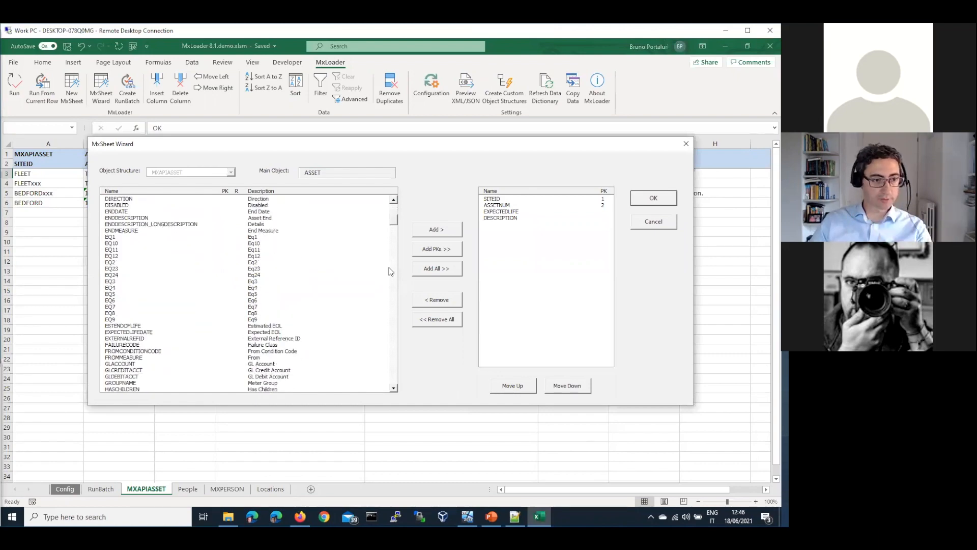
scroll(133, 354, "down", 9)
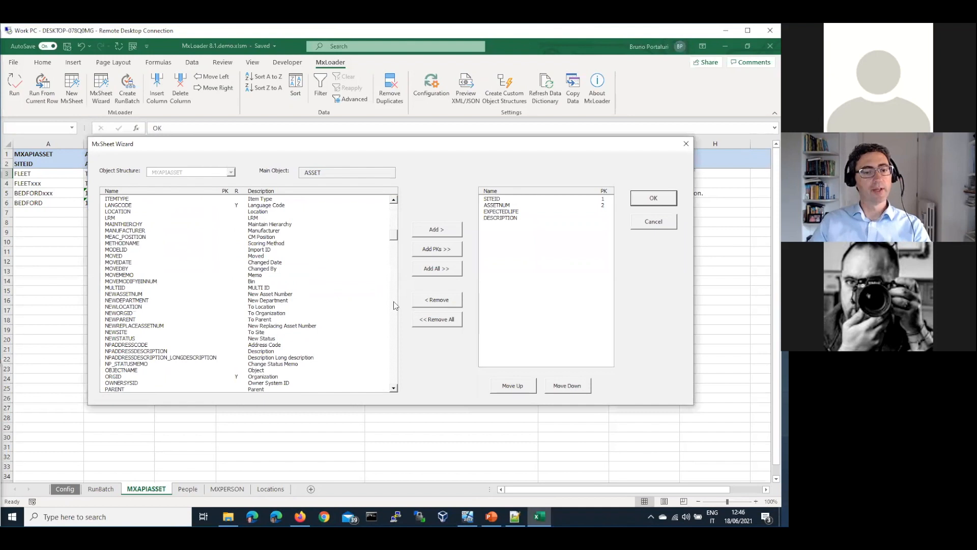
scroll(254, 285, "down", 15)
Browse the ASSETMETER fields and add ASSETMETER.METERNAME to the sheet.
left_click(198, 339)
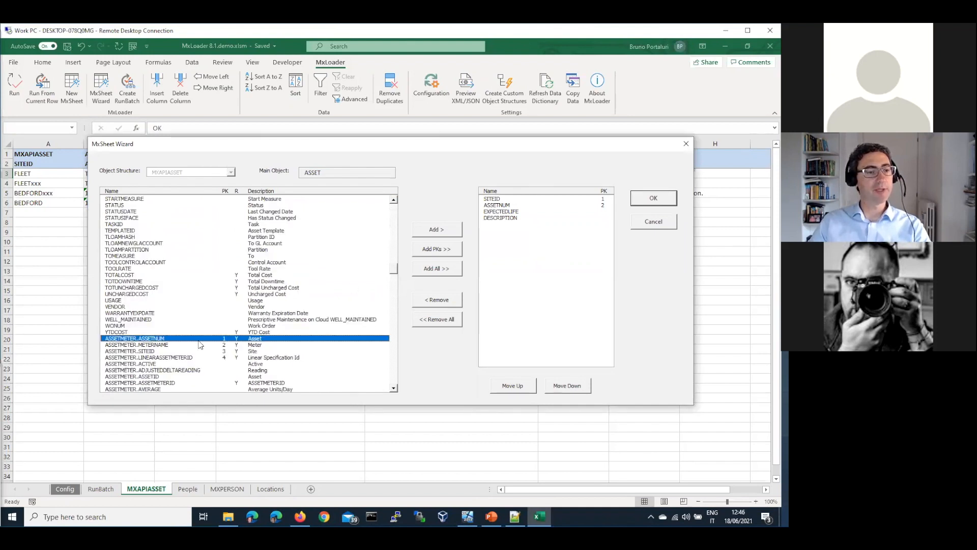
left_click(394, 303)
left_click(356, 231)
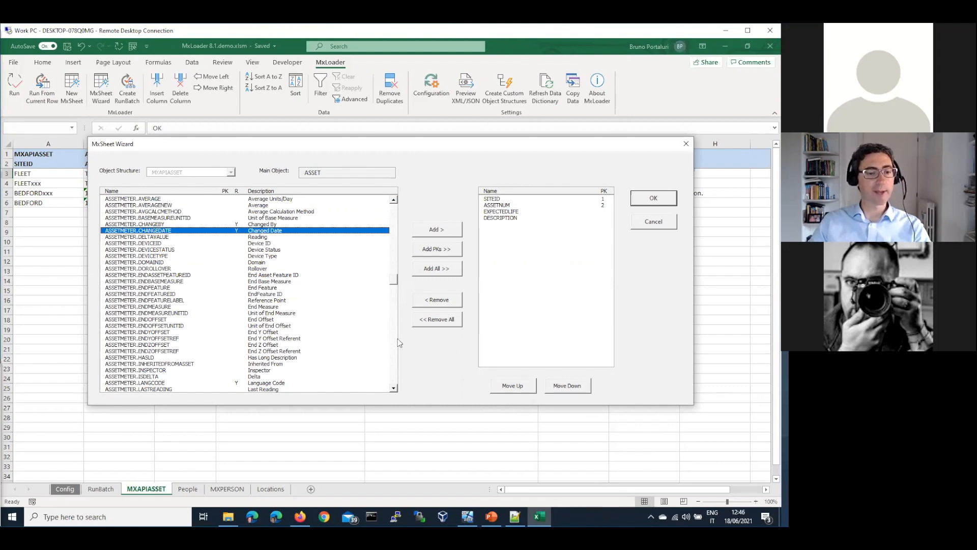
left_click(395, 346)
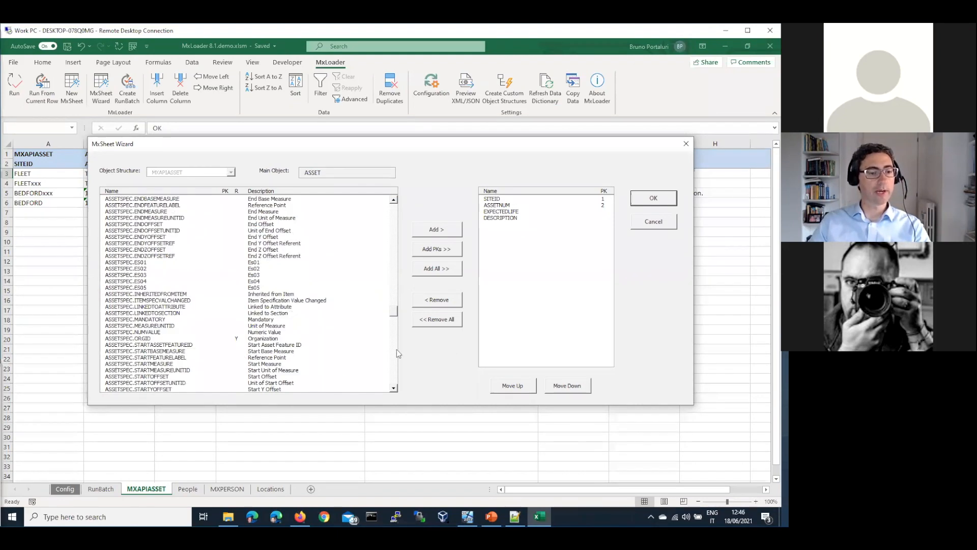
left_click(396, 349)
left_click(394, 355)
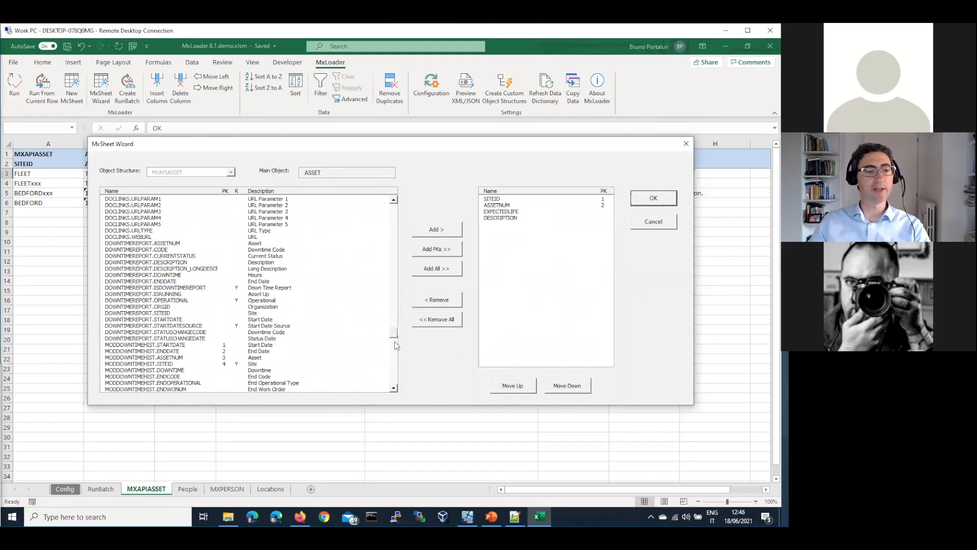
left_click(395, 341)
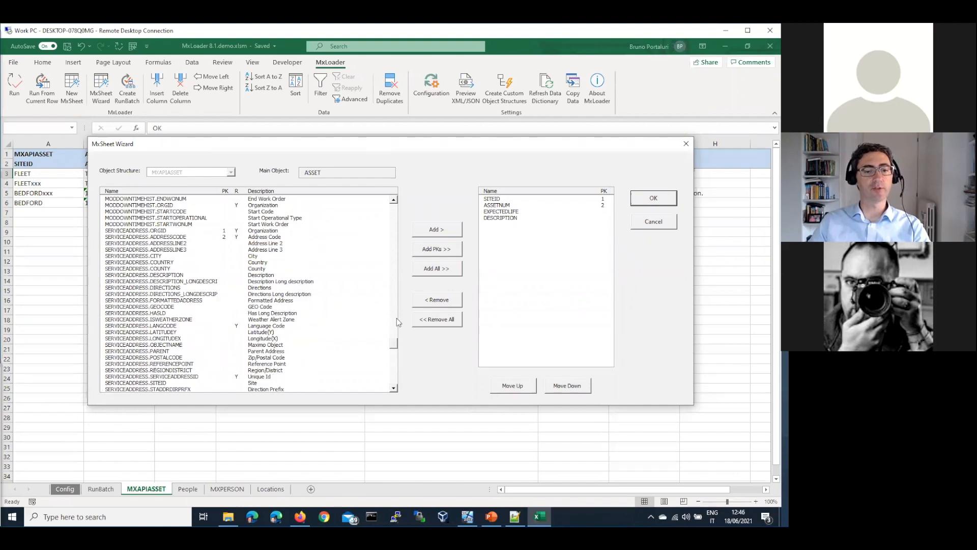
left_click(395, 264)
left_click(395, 275)
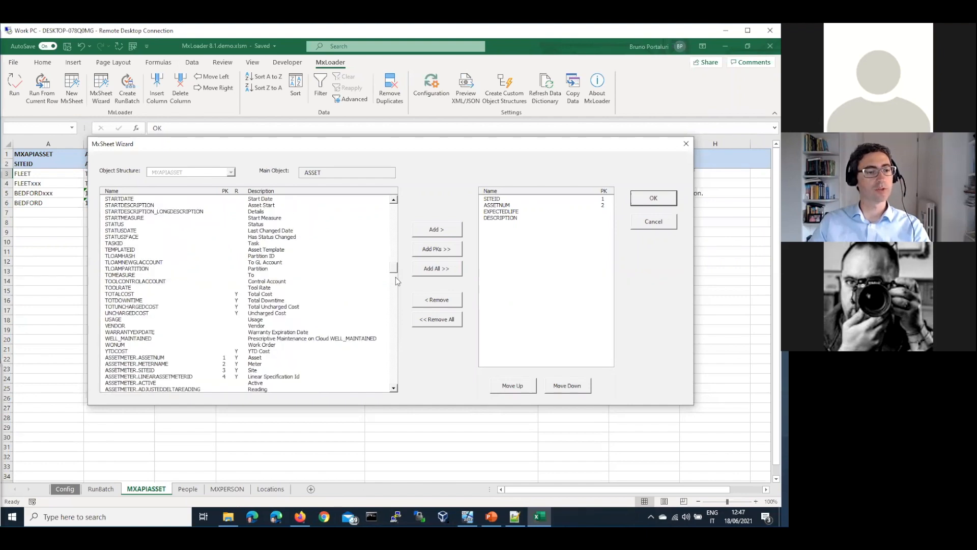
left_click(398, 274)
left_click(395, 275)
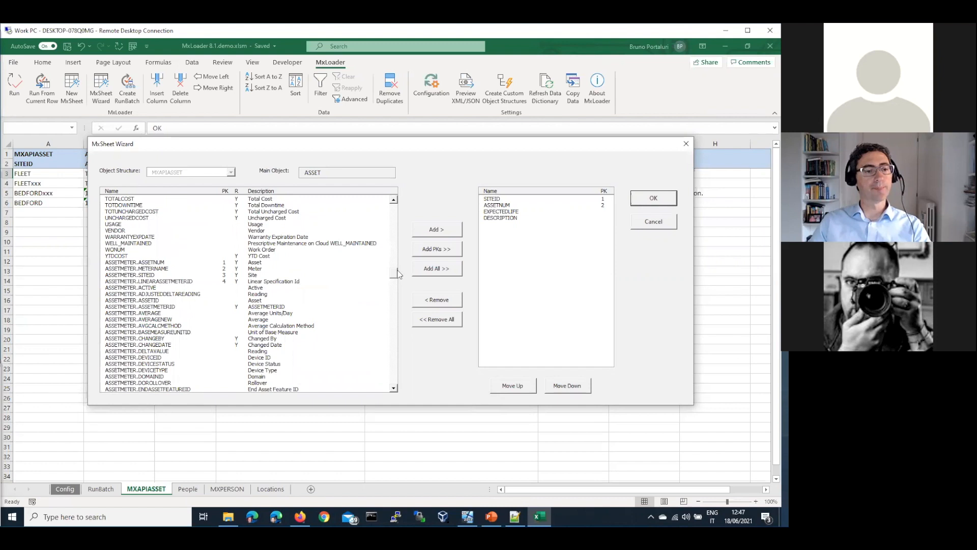
left_click(176, 264)
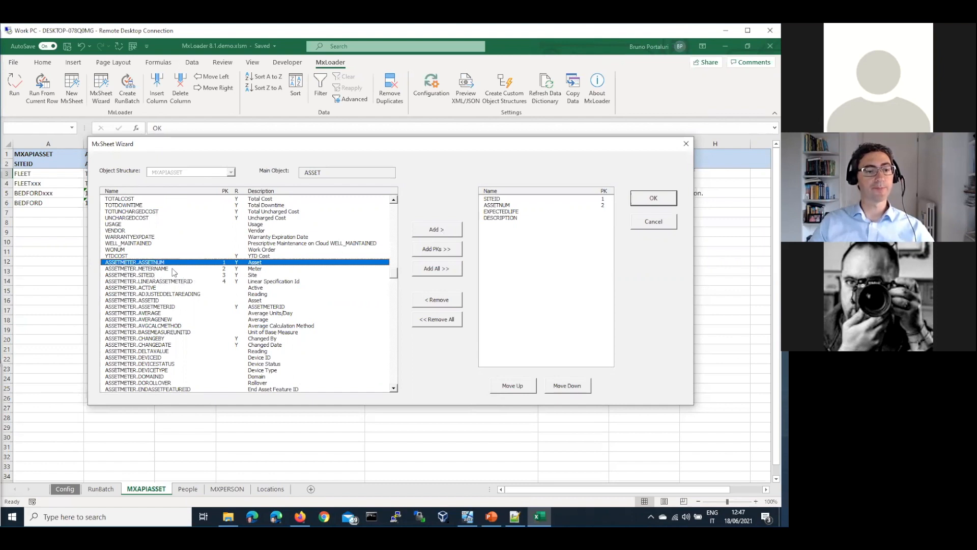
left_click(169, 270)
left_click(436, 230)
Add LINEARASSETMETERID, ACTIVE, ISDELTA and POINTNUM, then confirm to rebuild the sheet.
left_click(161, 275)
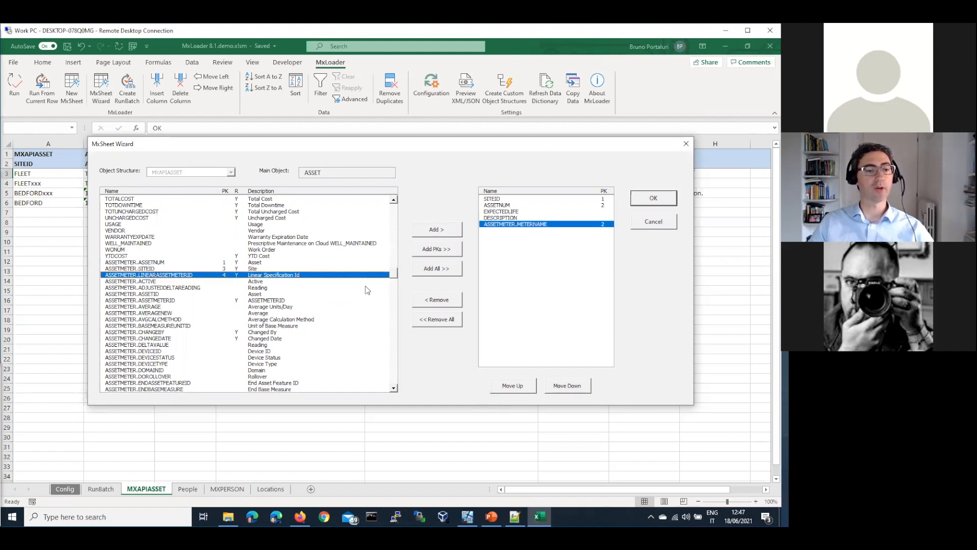
left_click(436, 230)
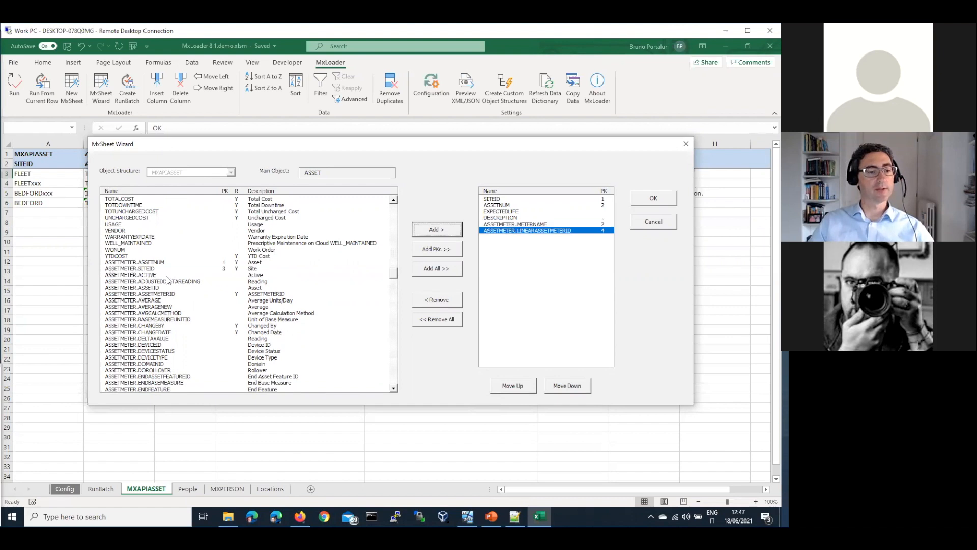
left_click(447, 233)
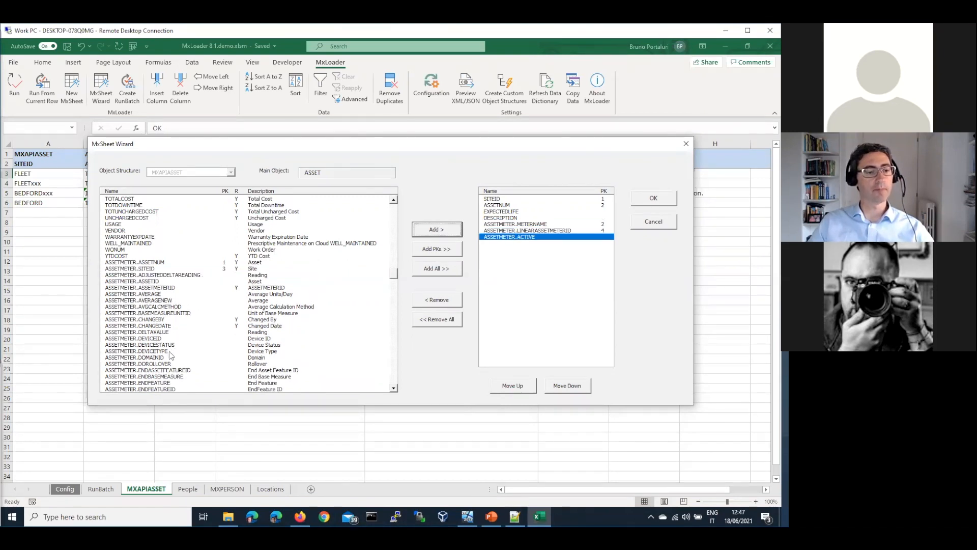
left_click(393, 343)
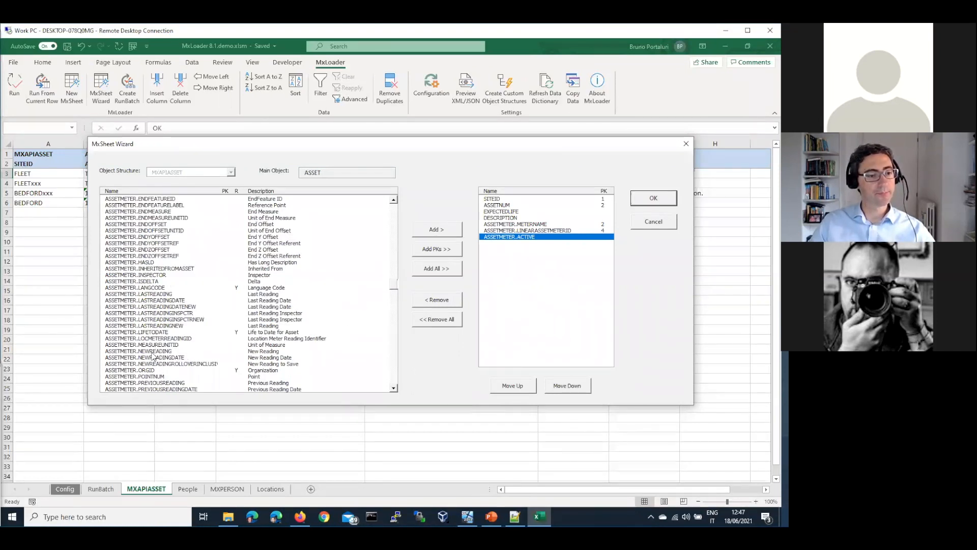
left_click(229, 345)
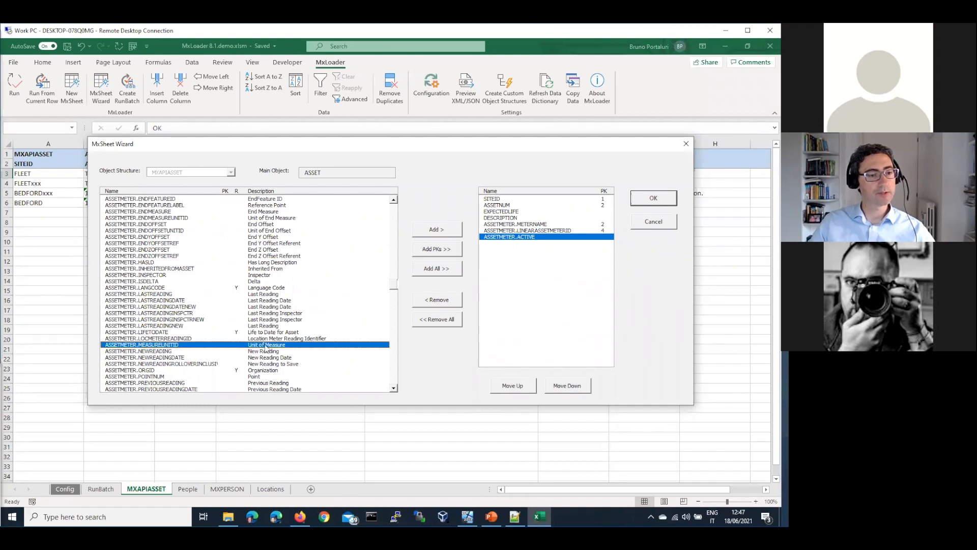
left_click(162, 282)
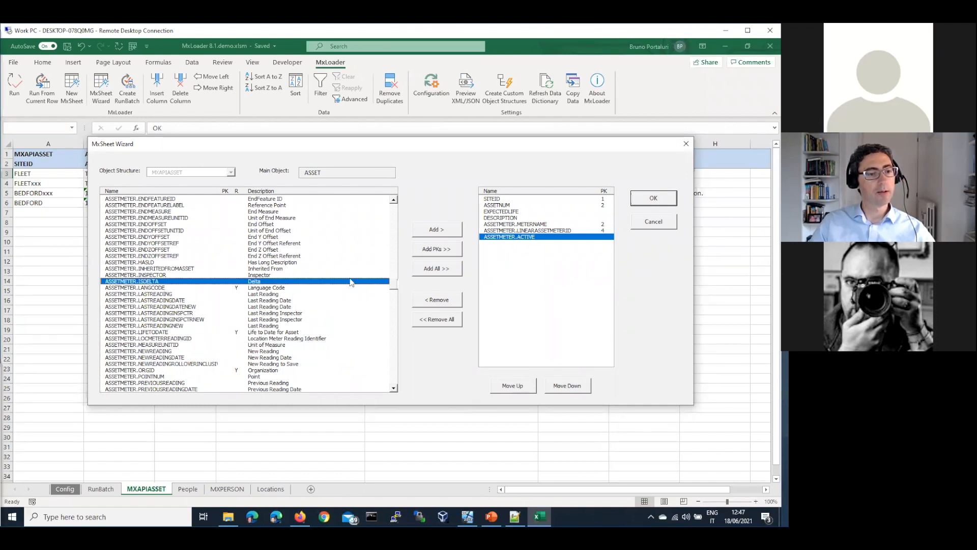
left_click(437, 230)
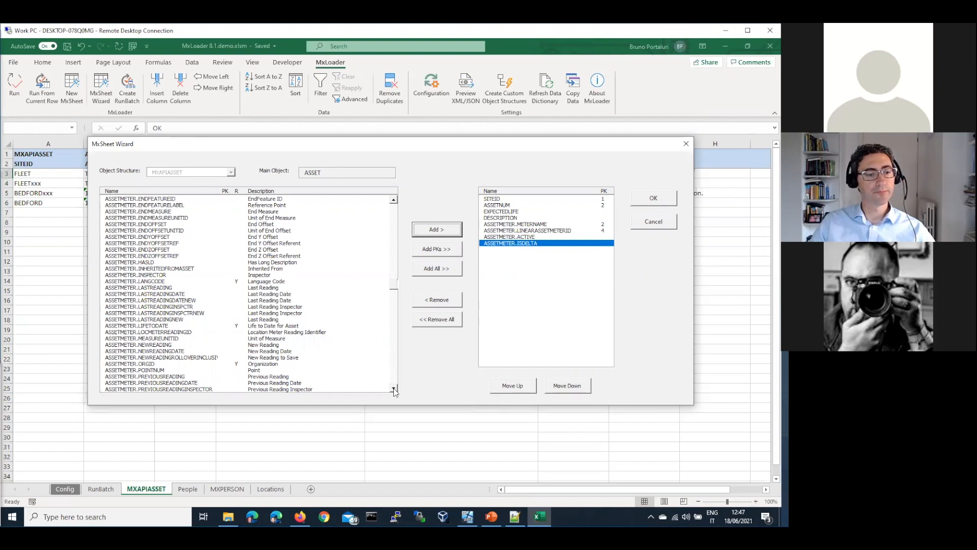
left_click(394, 388)
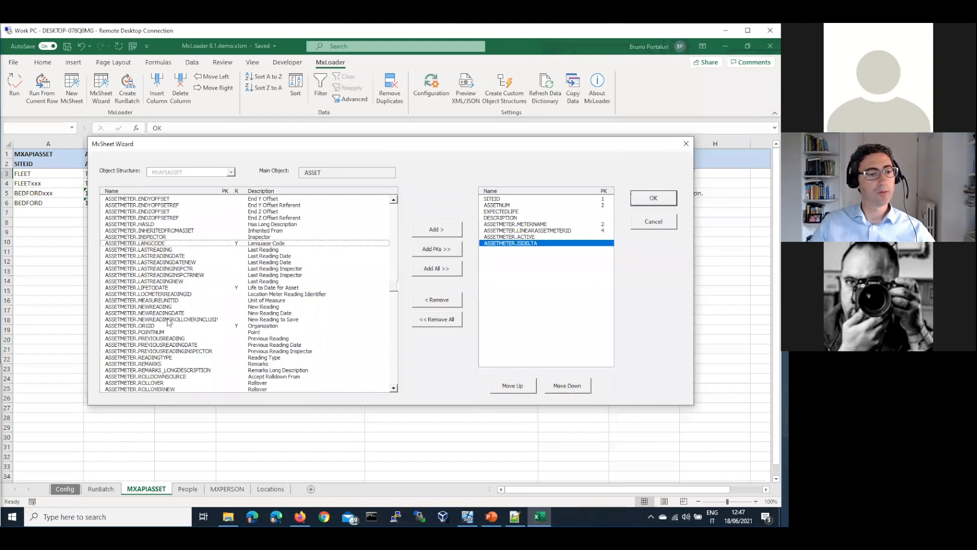
left_click(163, 333)
left_click(435, 232)
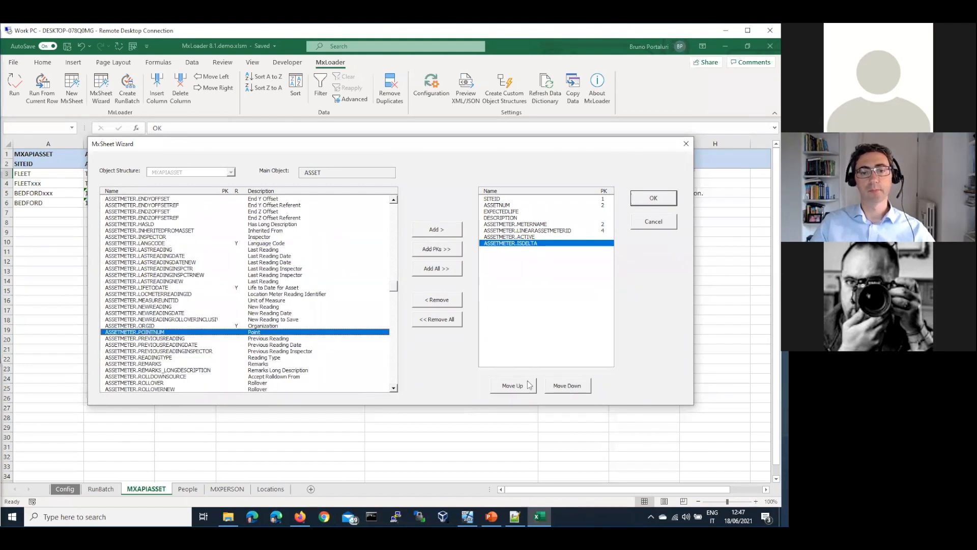
left_click(662, 196)
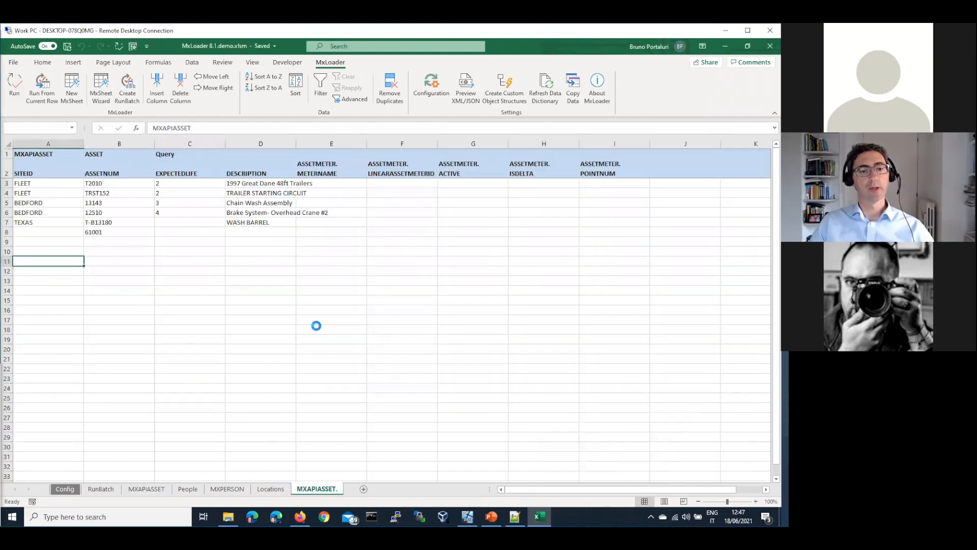
Dismiss the query message and review the blank METERNAME–POINTNUM headers in columns E–I.
left_click(461, 244)
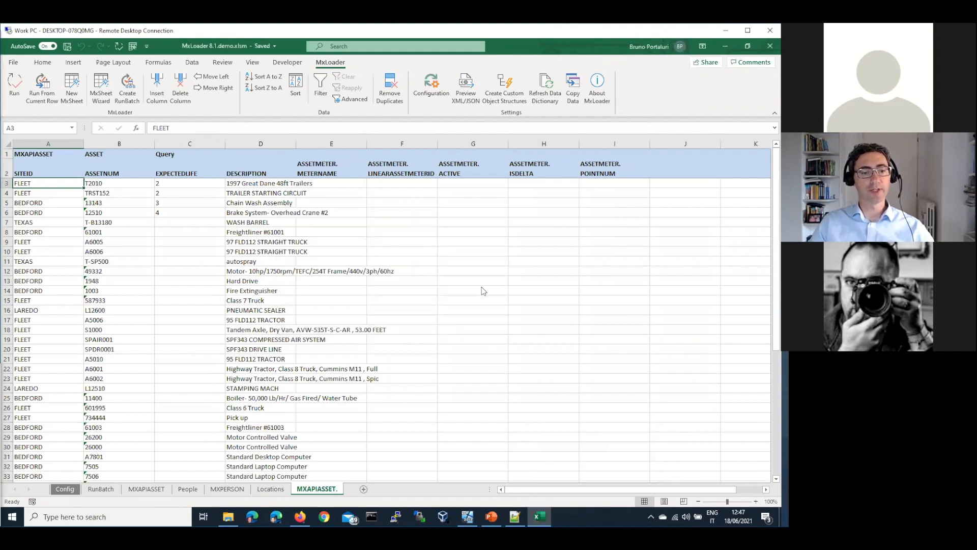
scroll(483, 292, "down", 7)
scroll(401, 252, "up", 2)
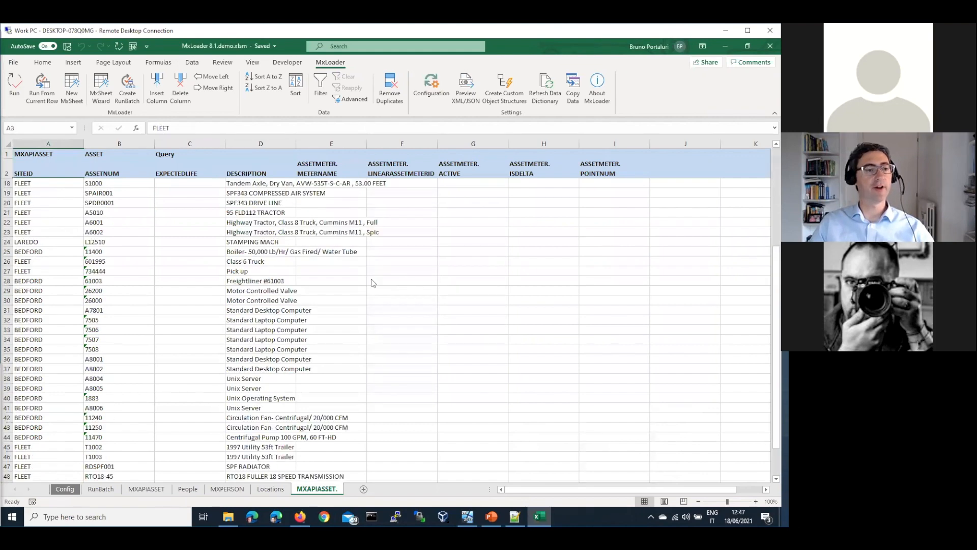
scroll(331, 298, "up", 5)
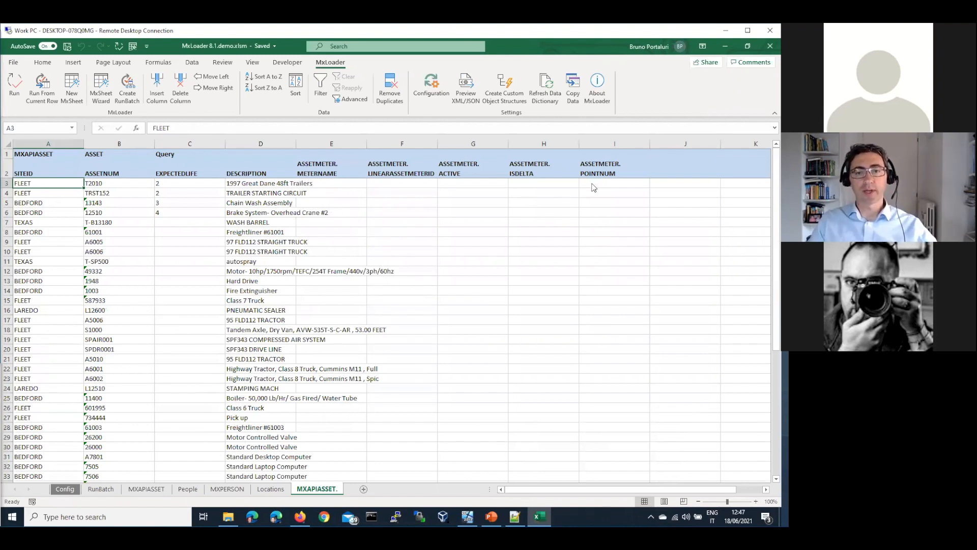
left_click_drag(326, 173, 604, 174)
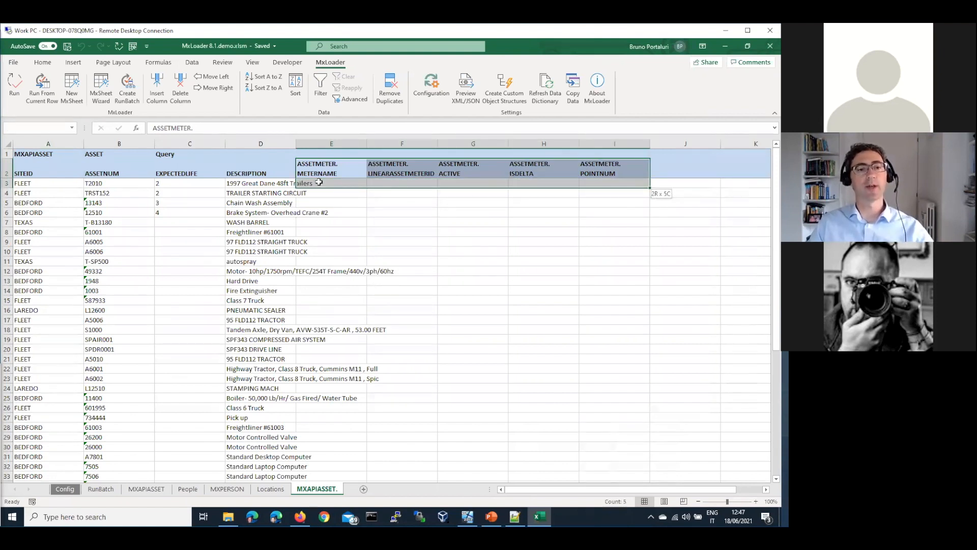
left_click_drag(570, 178, 571, 176)
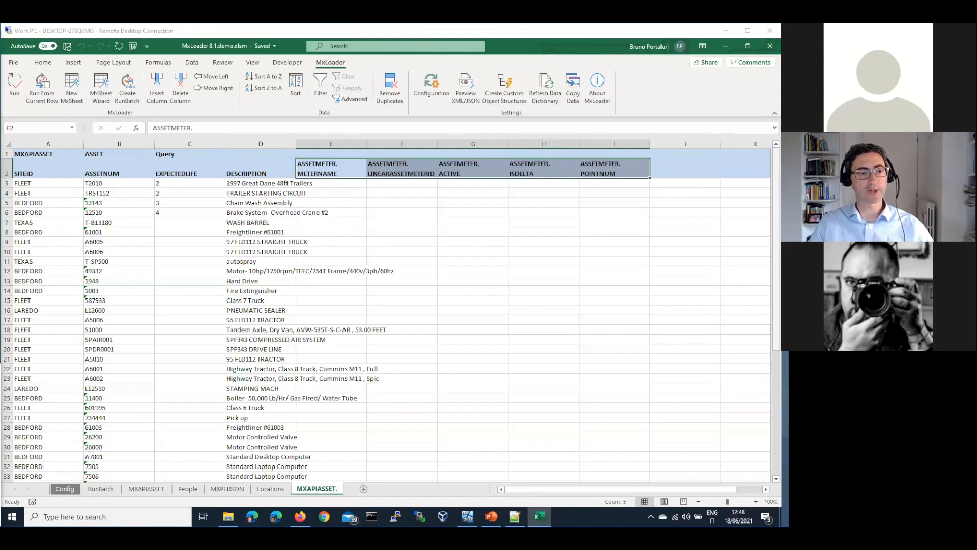
left_click(515, 517)
Paste the question on whether the Wizard includes excluded object-structure attributes on line 10.
type("Does the Wizard gets all the object structures attributes, also the ones eventually excluded in the object structures itself?")
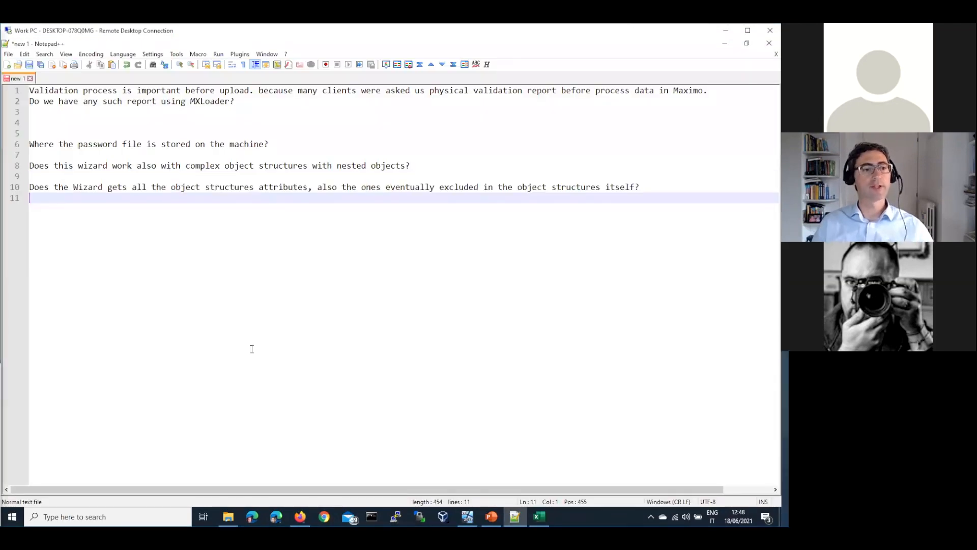
key("Return")
key("Up")
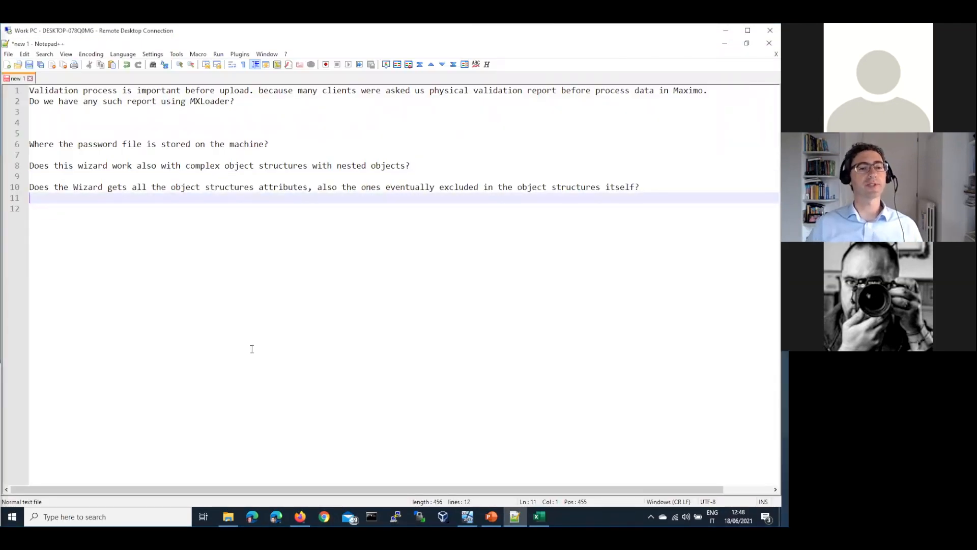
key("Up")
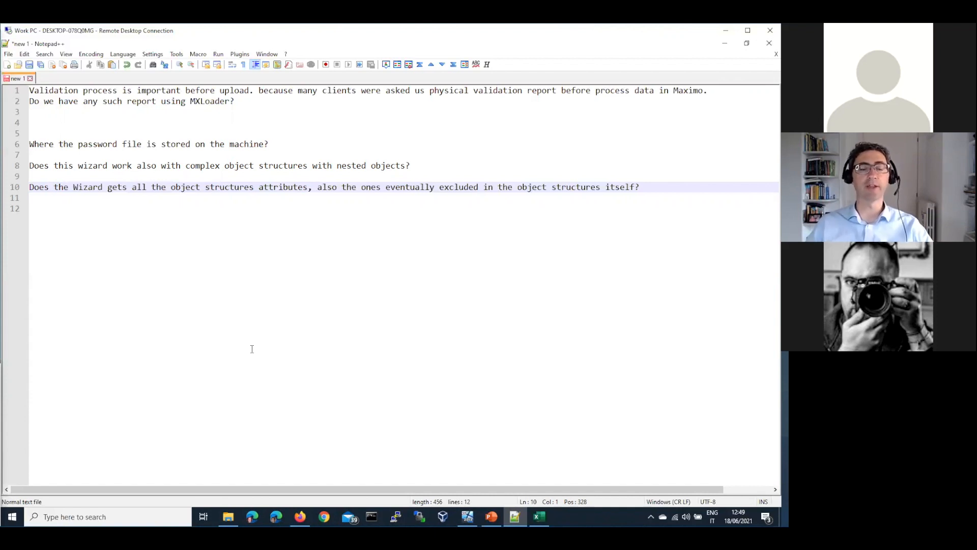
Paste the request for REST syntax examples on a new line 13.
left_click(302, 314)
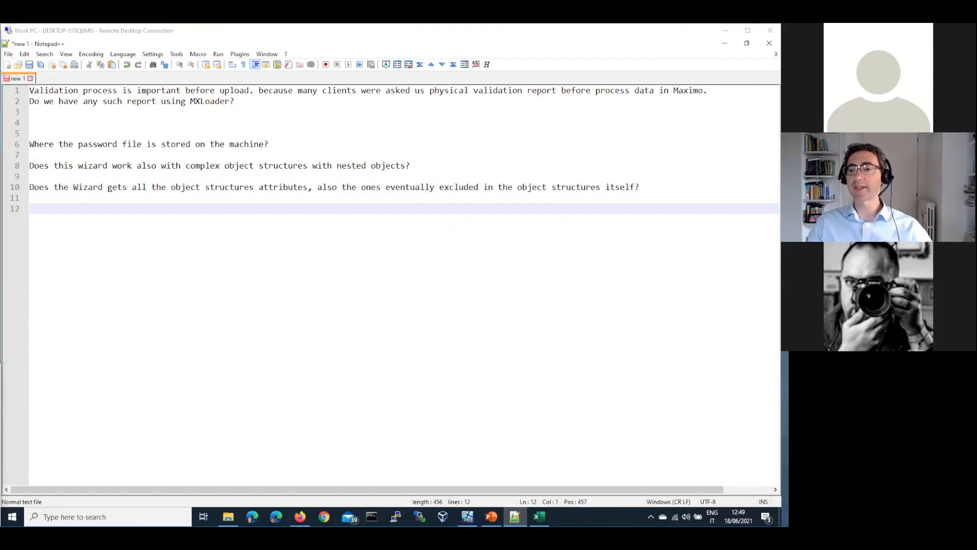
left_click(486, 283)
key("Return")
type("Hello, could you show us an exemple of the REST syntax ?")
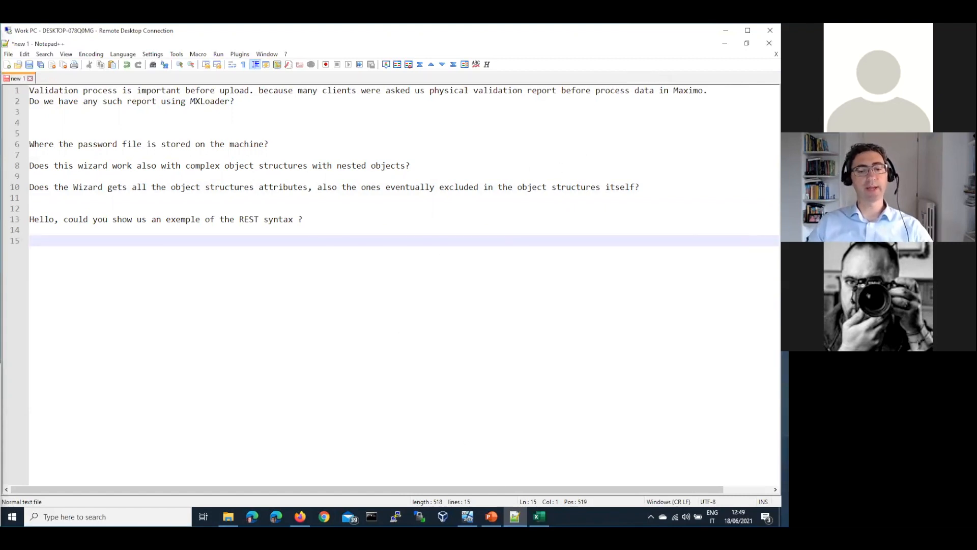
mouse_move(539, 517)
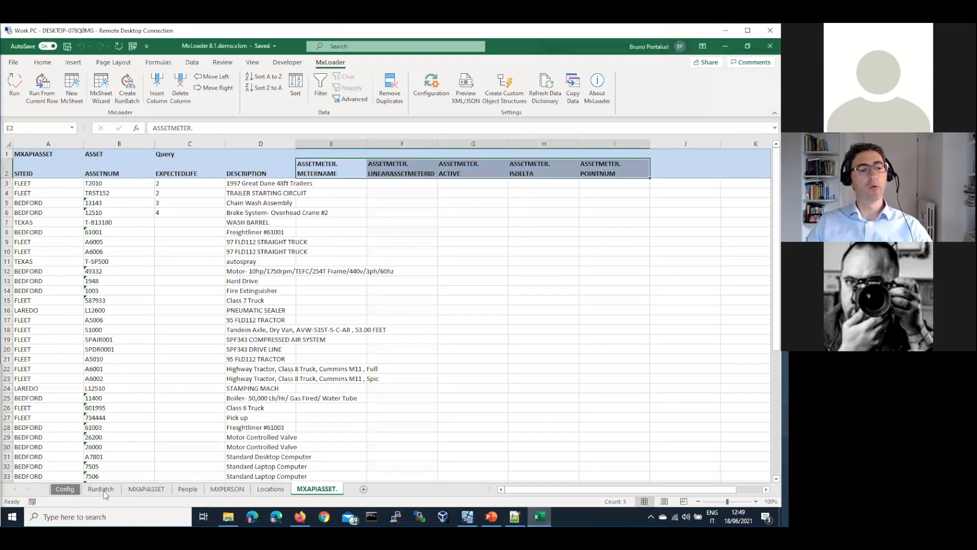
Delete the ASSETMETER columns E to I from the MXAPIASSET sheet.
left_click(143, 491)
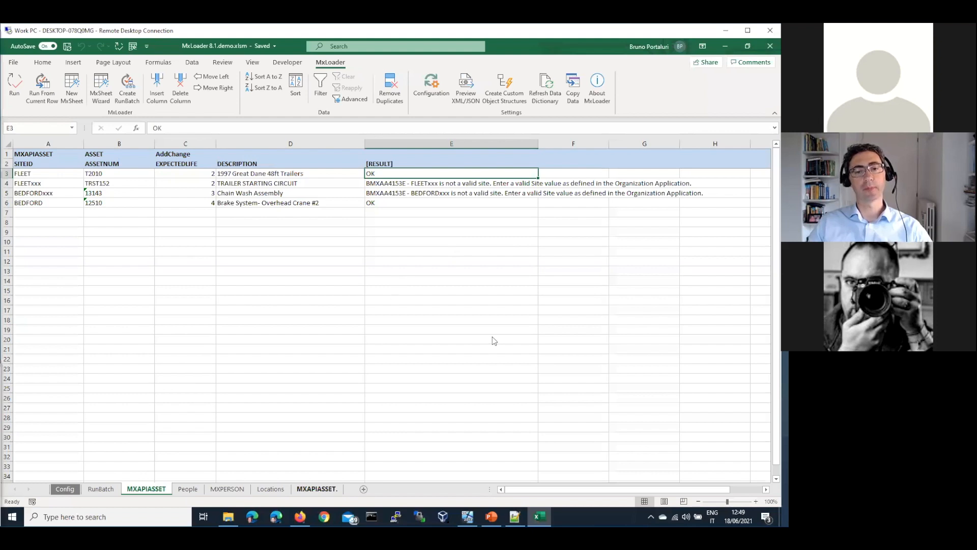
key("ctrl+space")
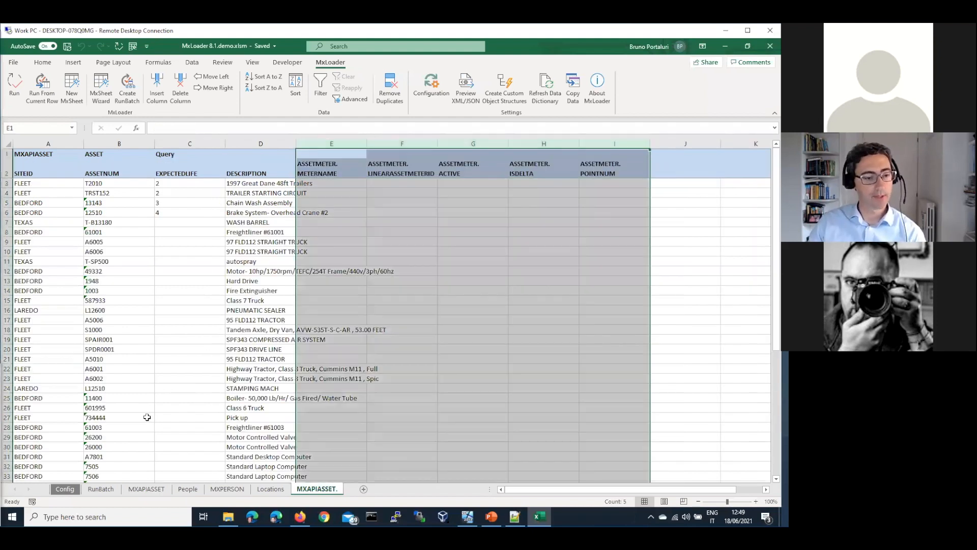
key("ctrl+minus")
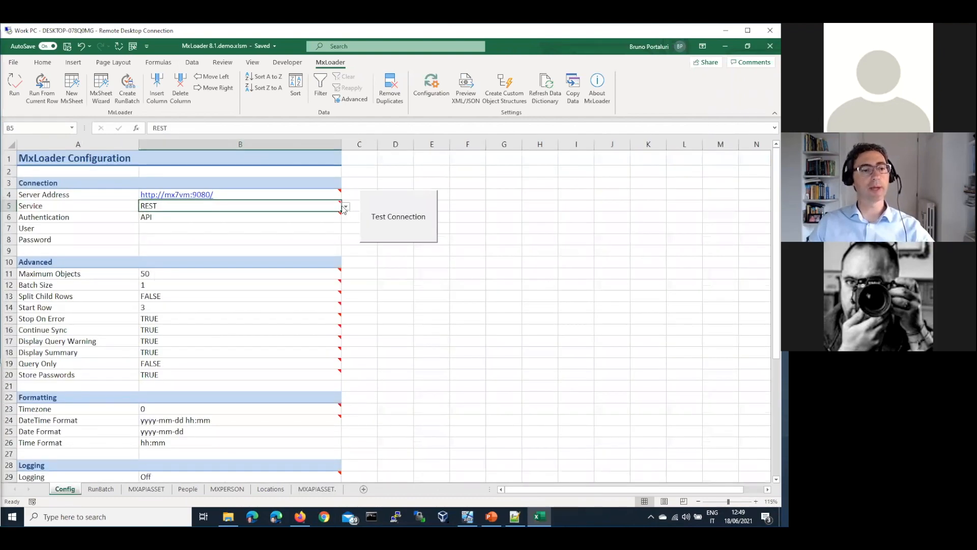
Add ';OS' to the Service validation list and set Service to OS.
left_click(345, 207)
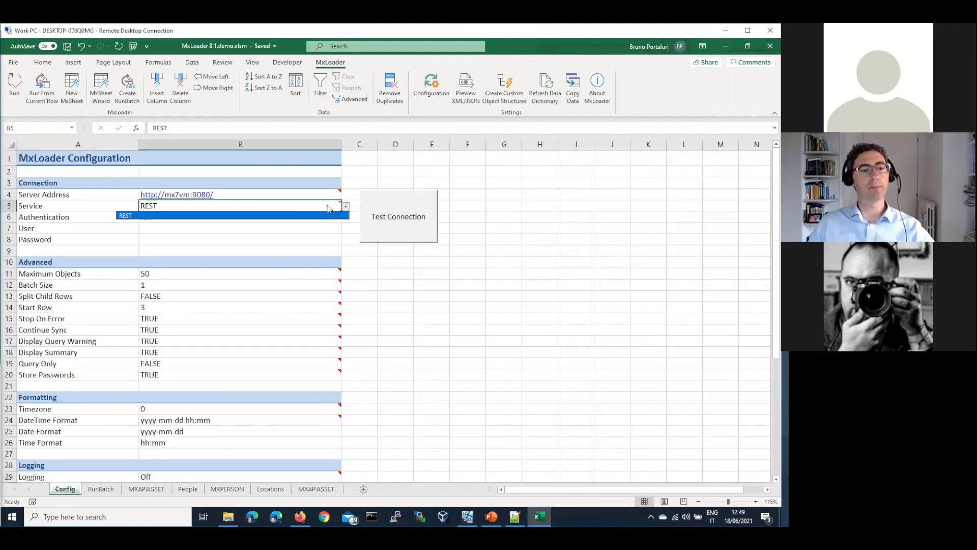
left_click(507, 95)
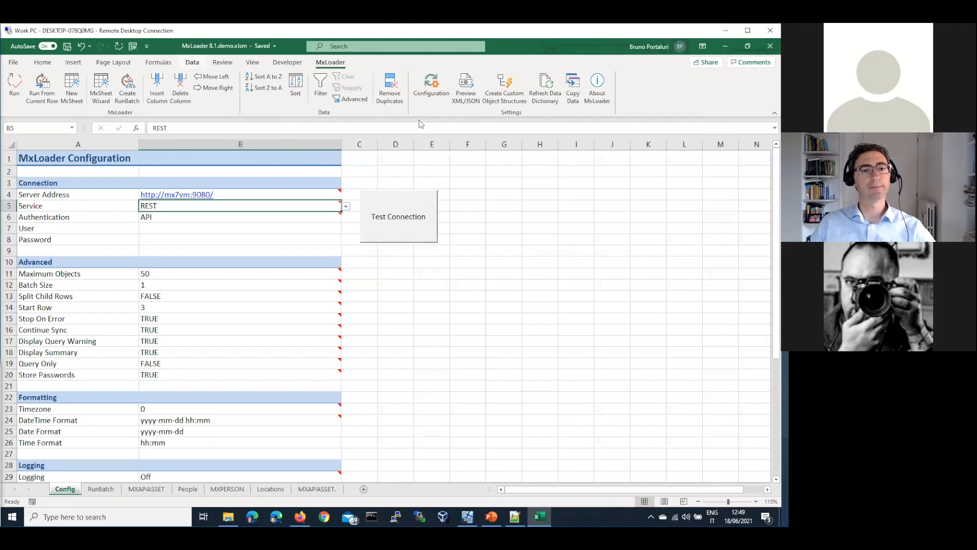
left_click(518, 101)
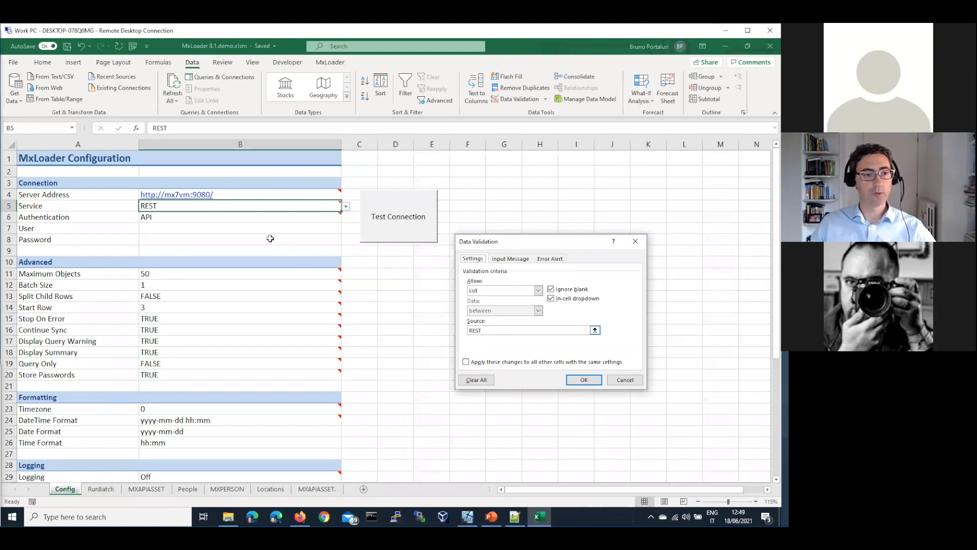
type(";OS")
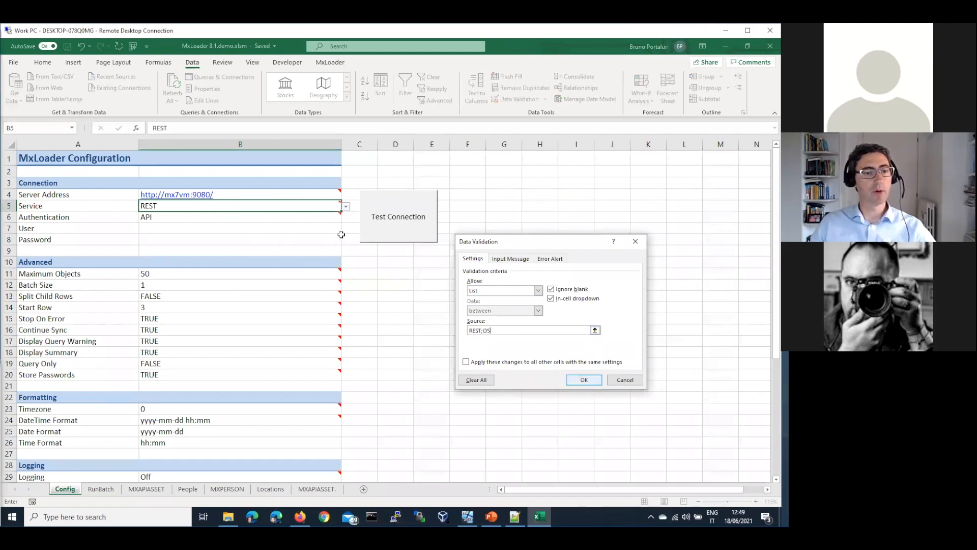
key("Return")
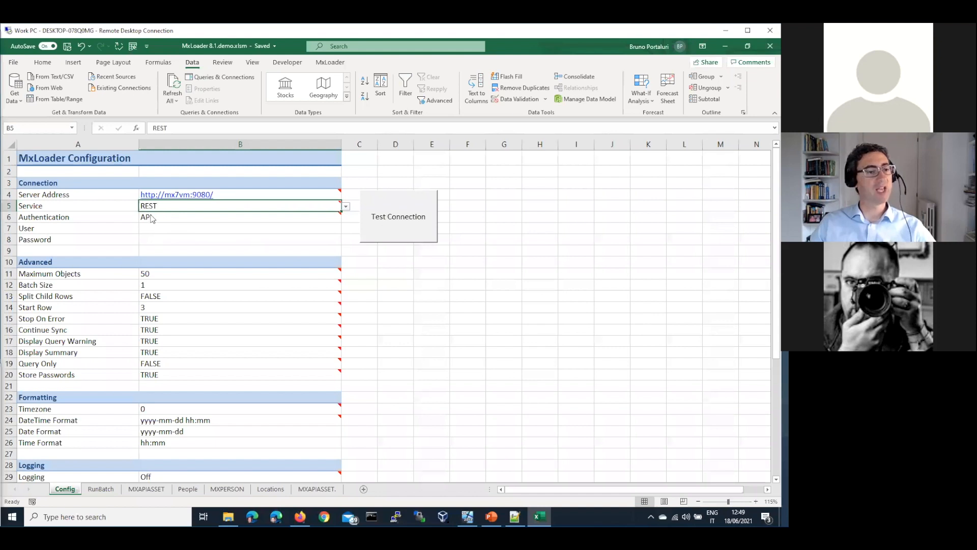
left_click(346, 206)
left_click(156, 222)
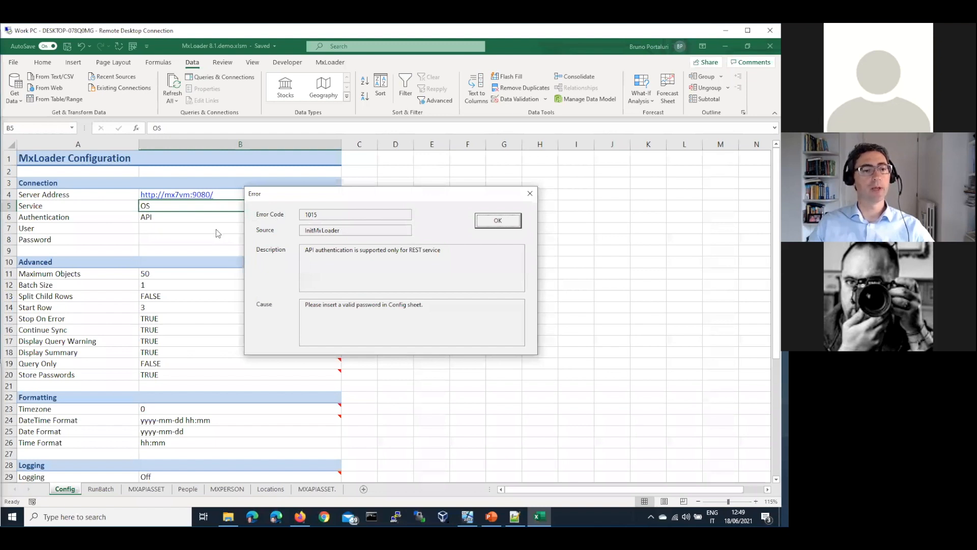
Set Authentication to Native, enter the user name, and pass the connection test.
left_click(498, 220)
left_click(326, 218)
left_click(346, 217)
left_click(207, 231)
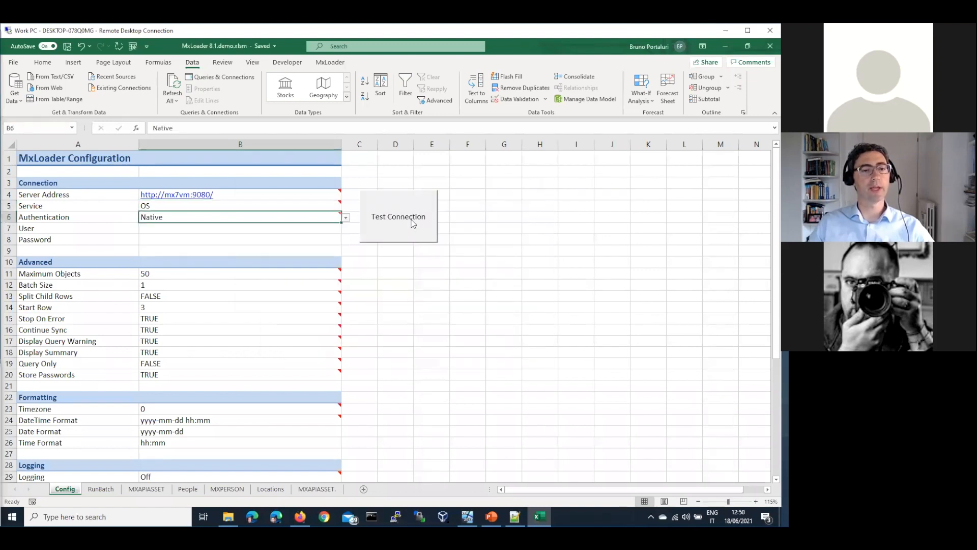
left_click(412, 220)
left_click(493, 221)
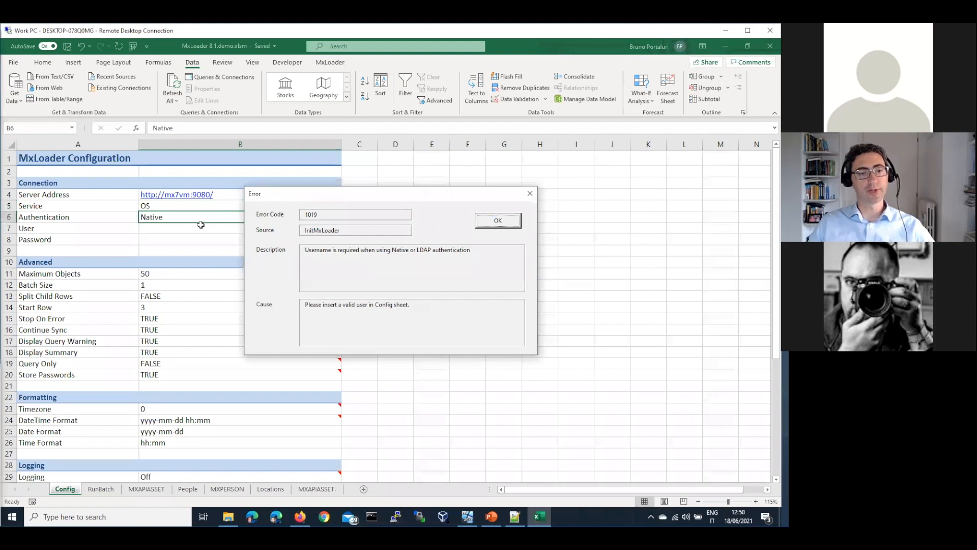
left_click(193, 227)
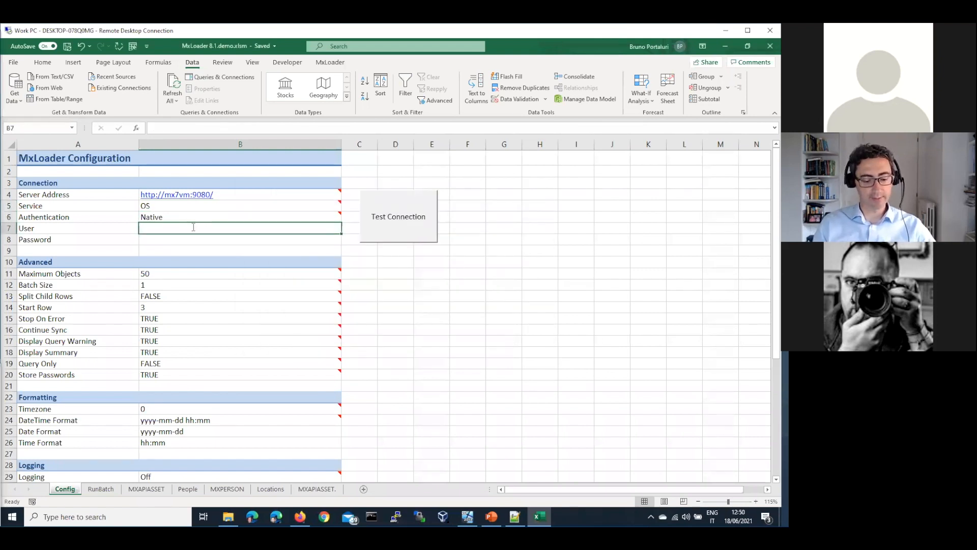
type("wilson")
key("Return")
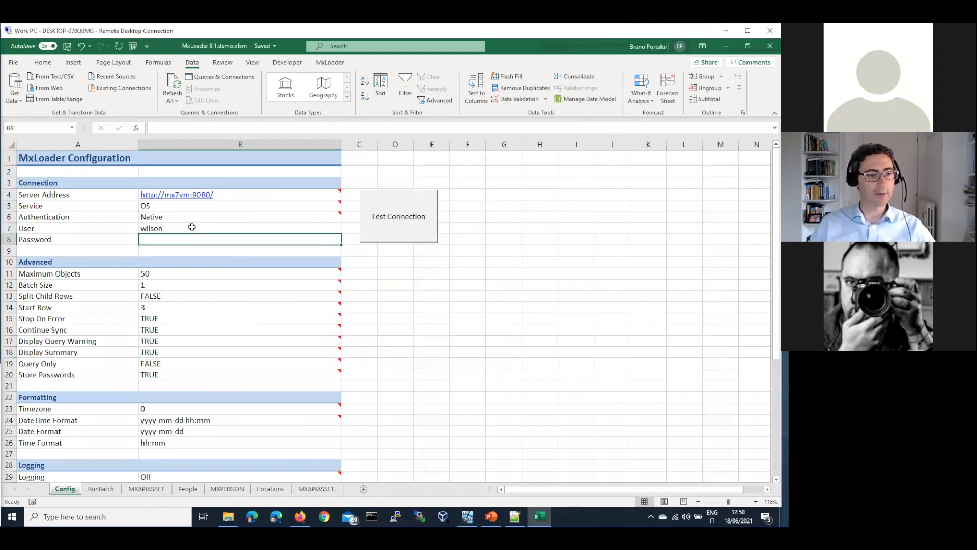
left_click(400, 213)
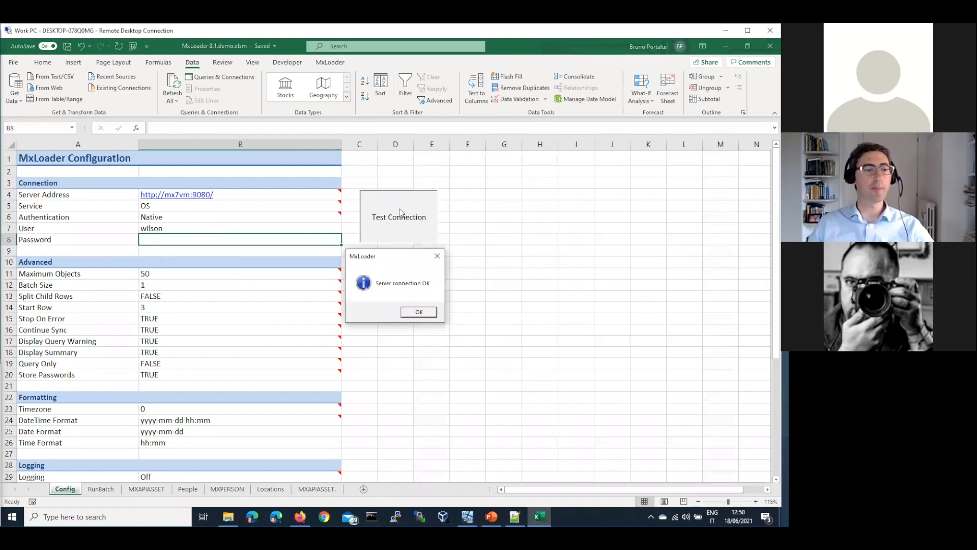
left_click(418, 313)
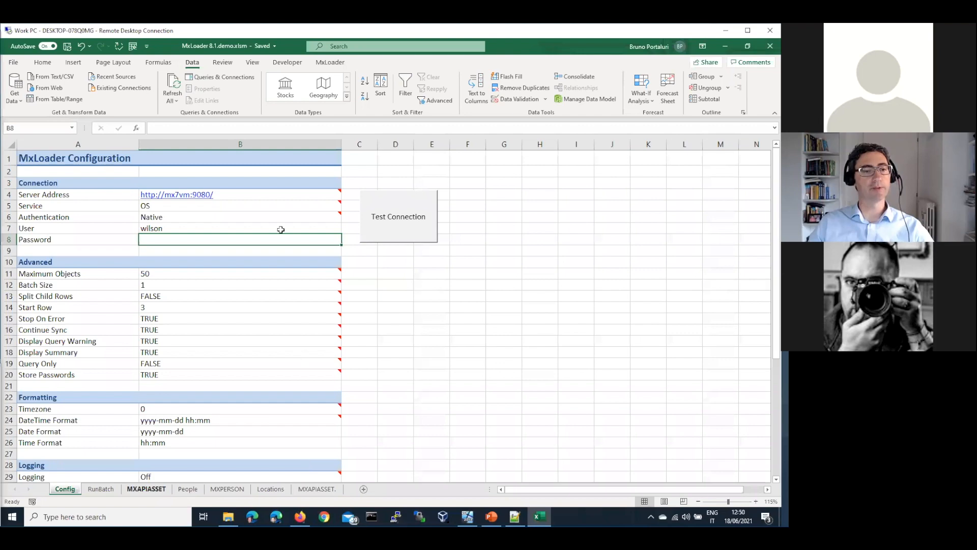
Enter the where clause siteid='FLEET' in D1 of the MXAPIASSET. sheet.
left_click(256, 156)
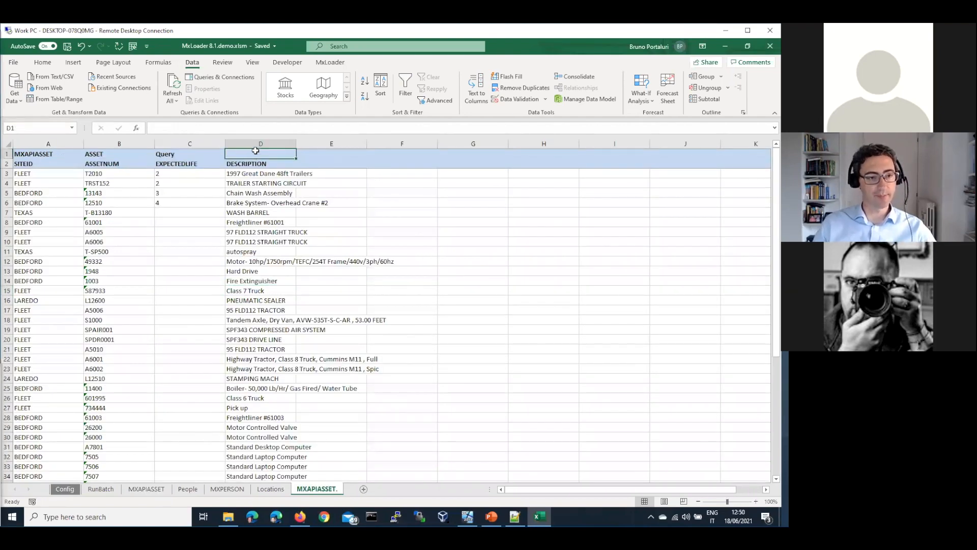
type("siteid")
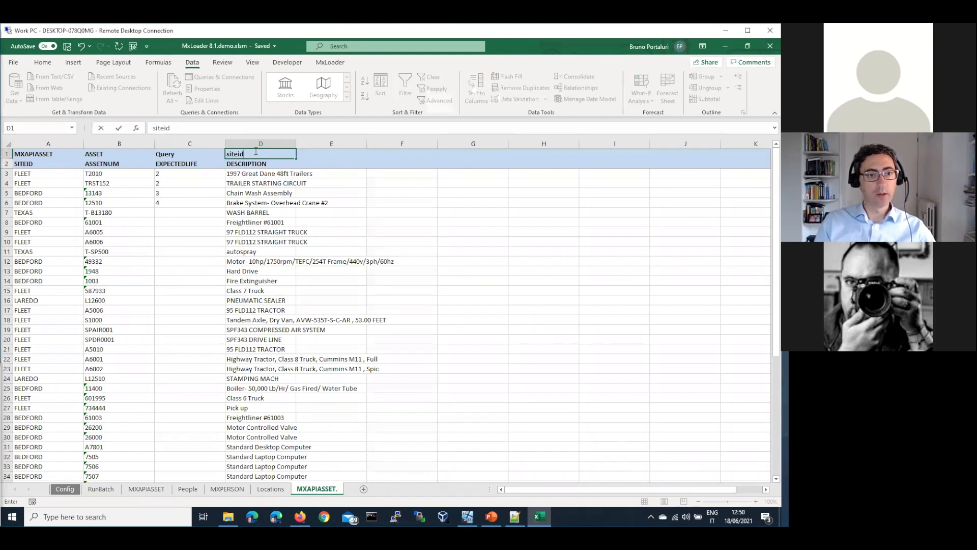
type("='FLEEY")
key("BackSpace")
type("T'")
key("Return")
Run the asset query replacing current data, then select the SITEID values in rows 4–20.
scroll(252, 163, "up", 1)
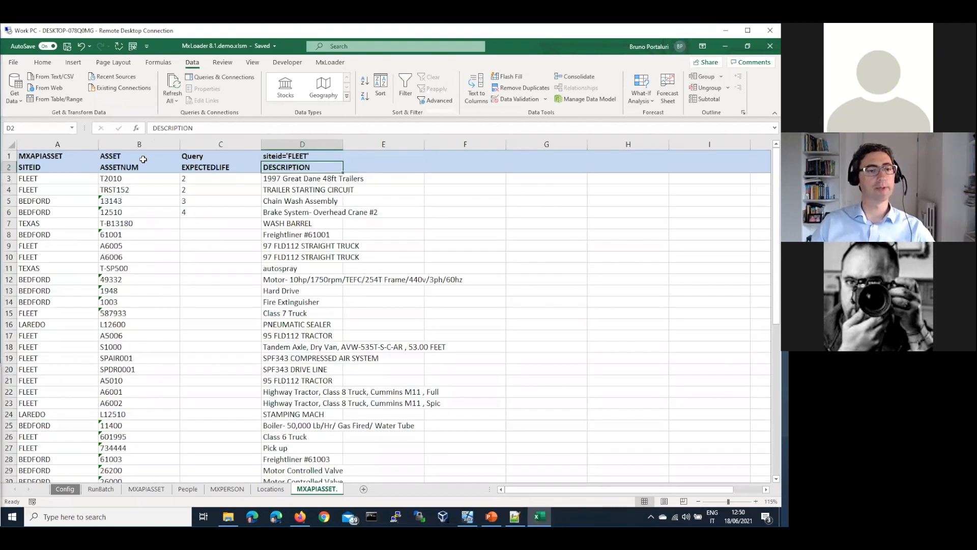
left_click(340, 62)
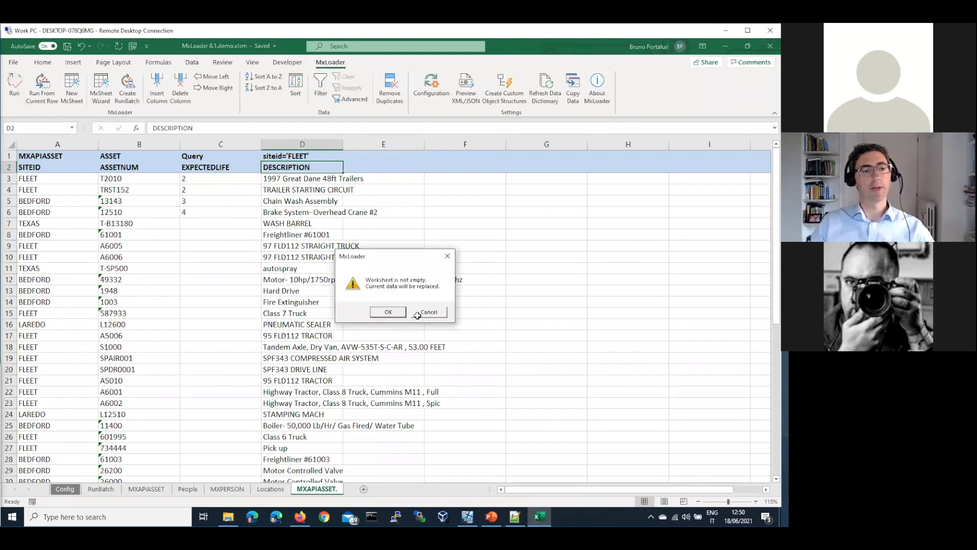
left_click(418, 314)
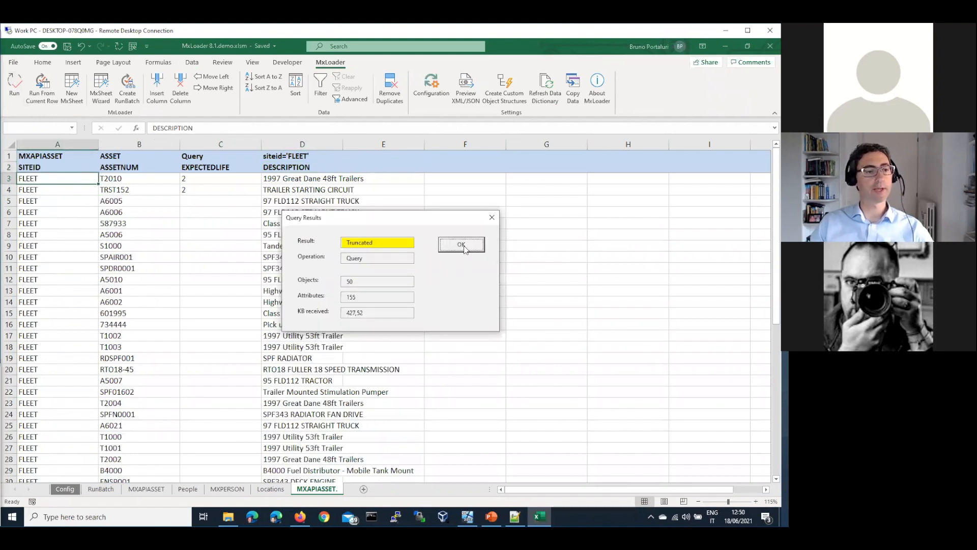
left_click(464, 247)
left_click_drag(45, 190, 59, 367)
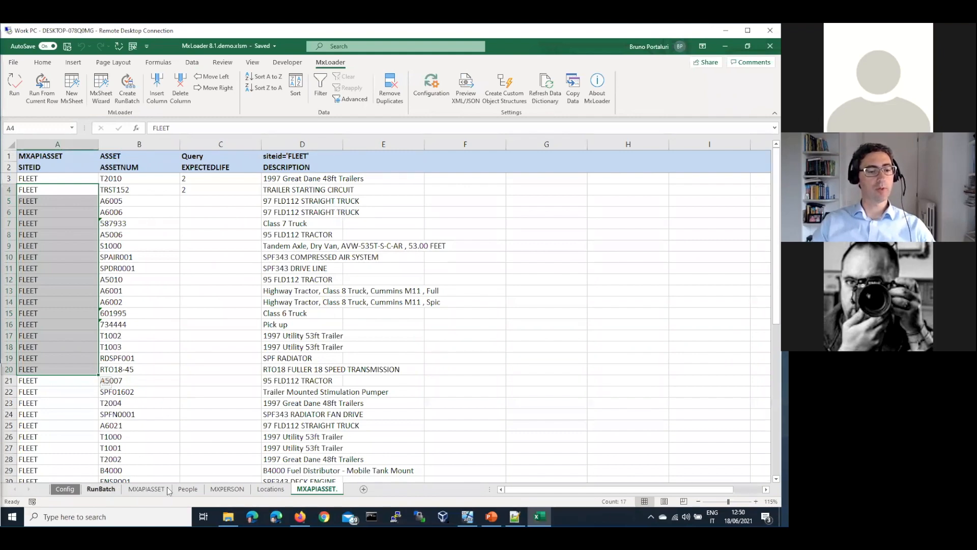
Switch the Config service back to REST and rerun the asset query, replacing data.
left_click(64, 489)
left_click(229, 206)
left_click(346, 206)
left_click(219, 216)
left_click(316, 488)
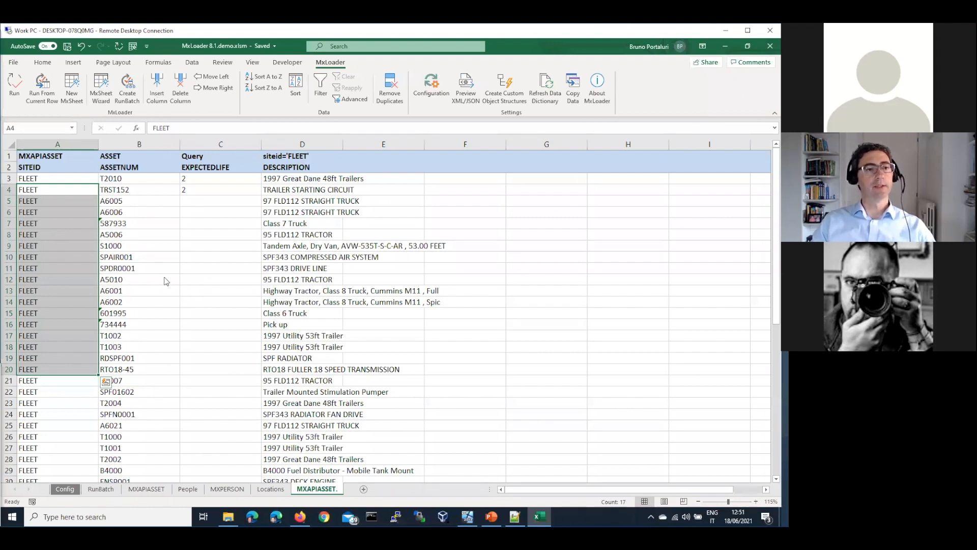
left_click(391, 311)
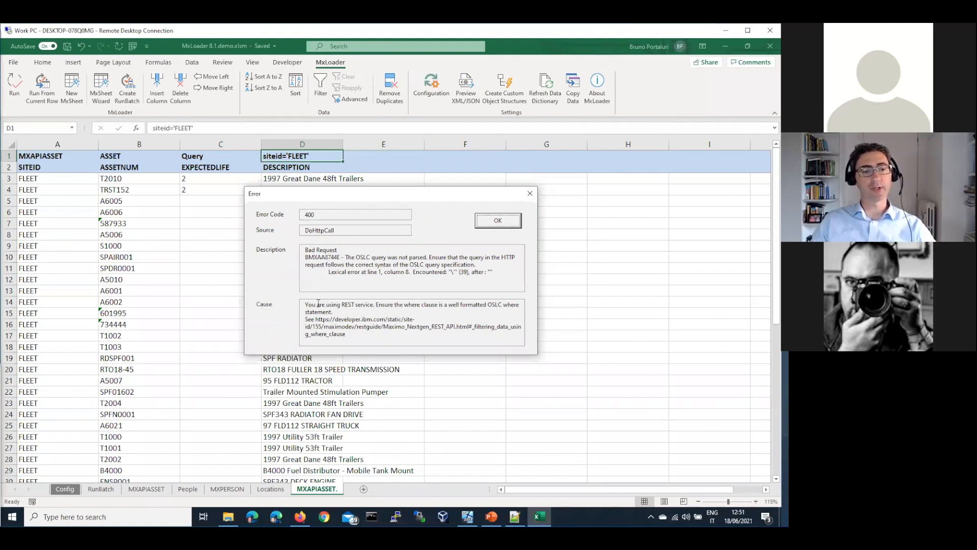
Copy the documentation link from the 400 error's cause text and go to Firefox.
left_click_drag(312, 305, 458, 315)
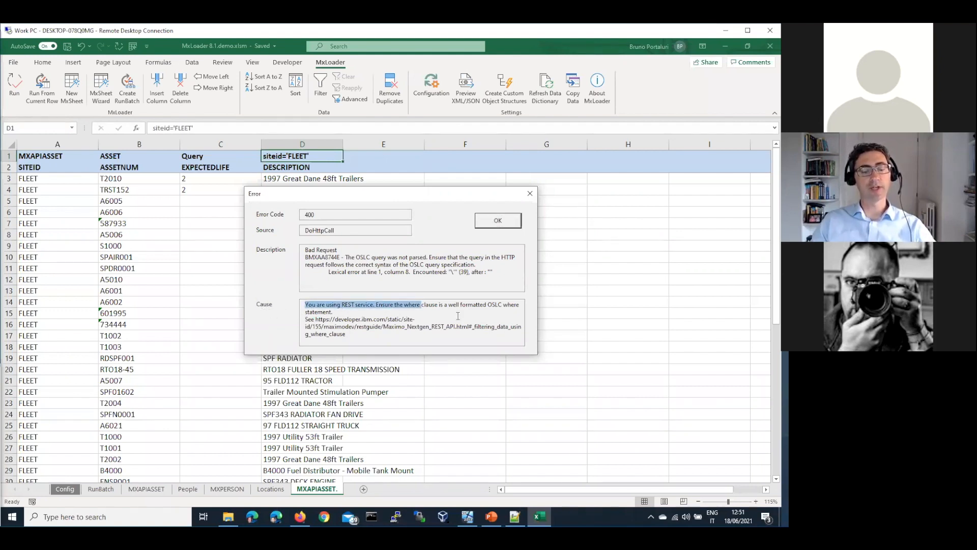
left_click(371, 325)
left_click_drag(316, 318, 347, 334)
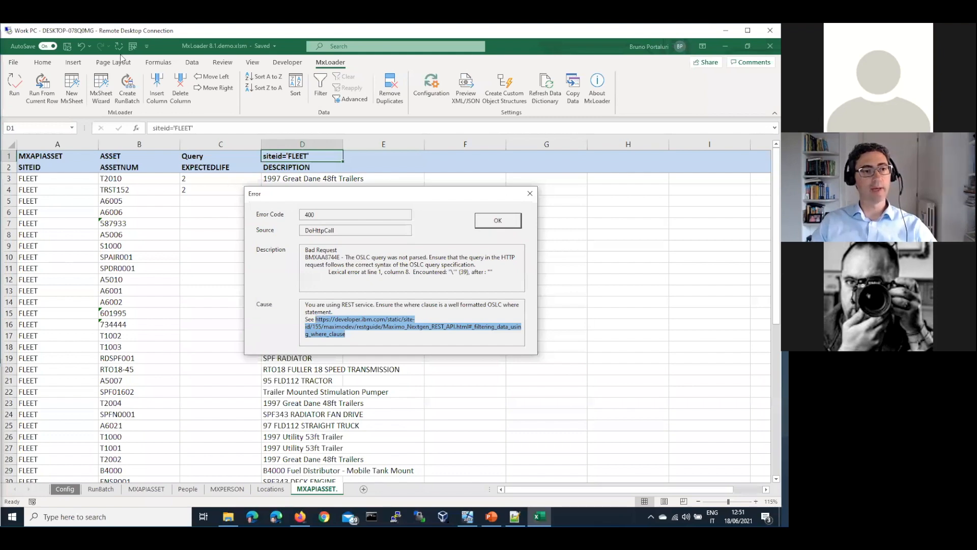
key("alt+Tab")
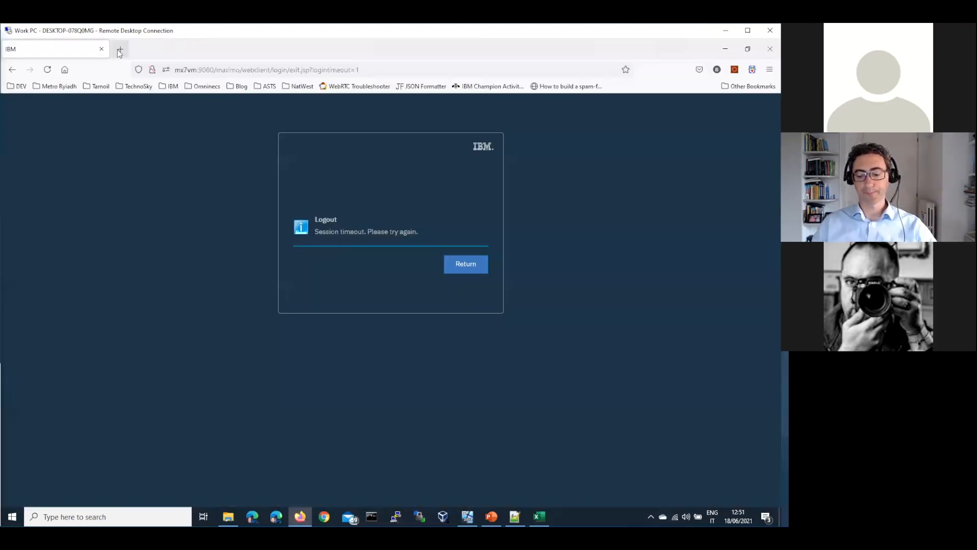
Load the copied IBM documentation link in a new Firefox tab.
left_click(120, 51)
key("ctrl+v")
key("Return")
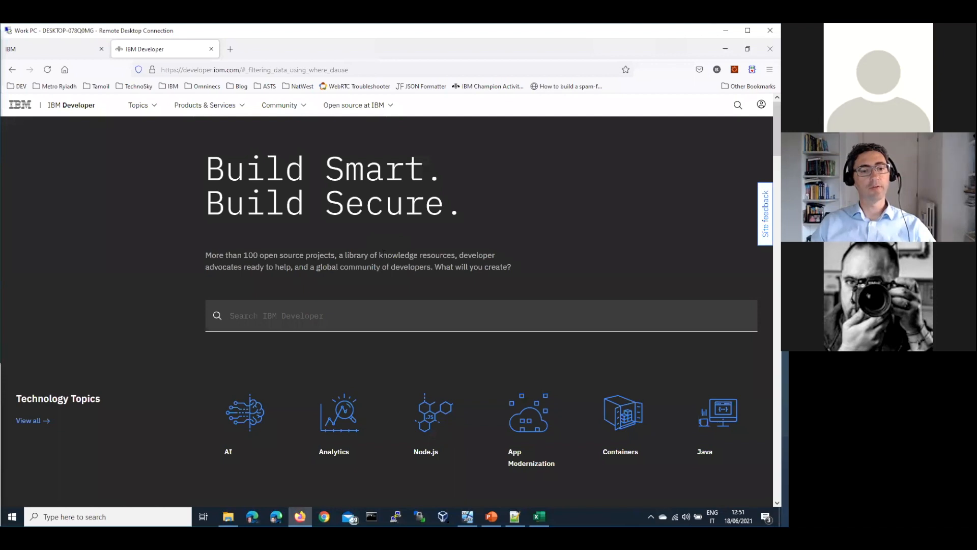
Recheck the Excel error, then open the MaximoDev blog from the Blog bookmarks.
key("alt+Tab")
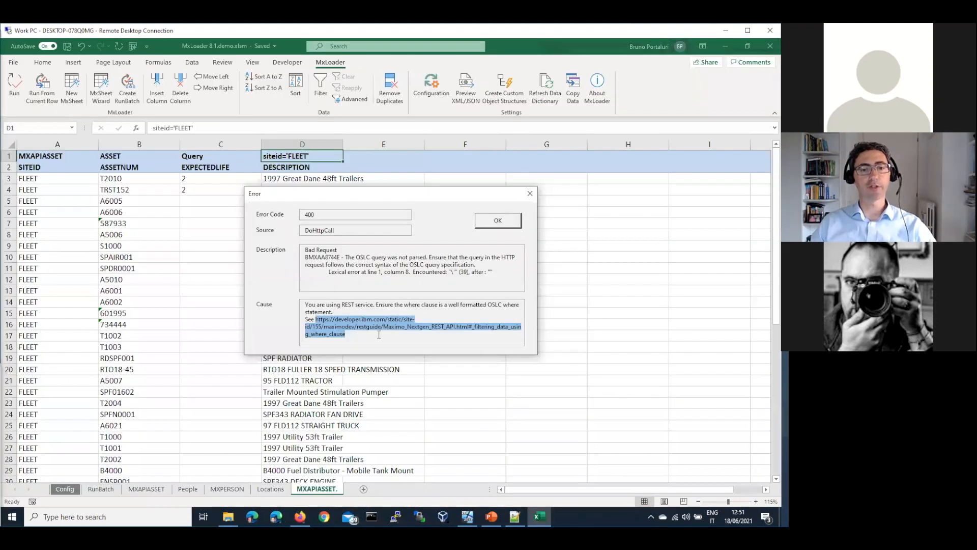
left_click(379, 335)
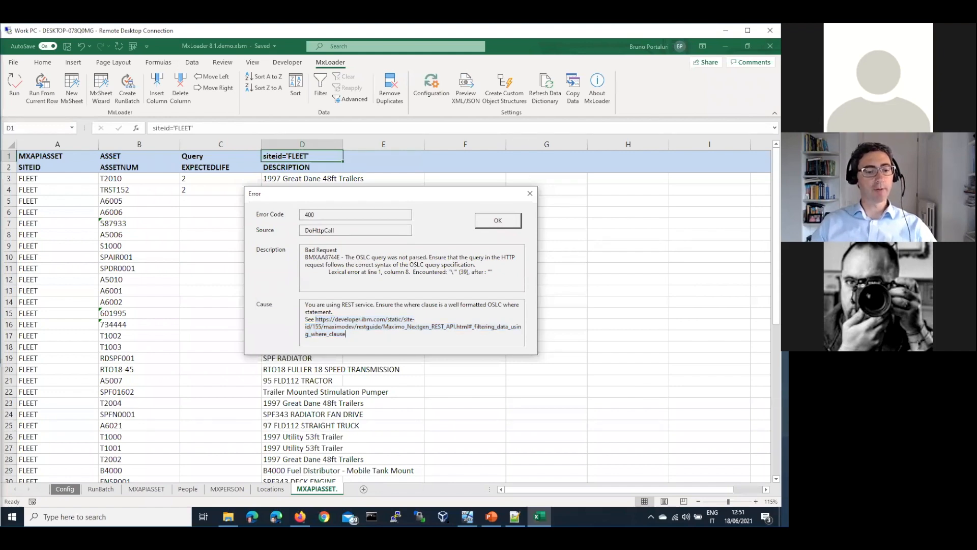
key("alt+Tab")
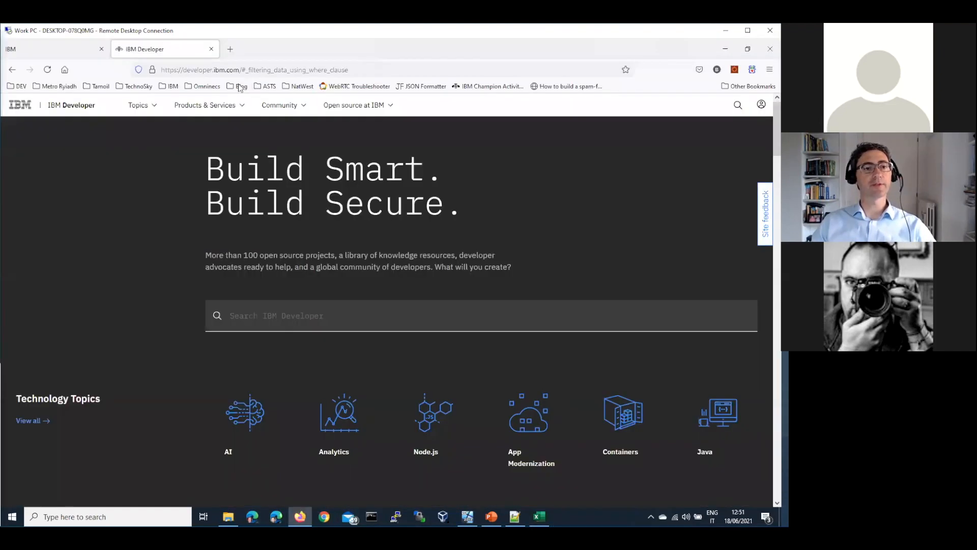
left_click(240, 88)
left_click(256, 116)
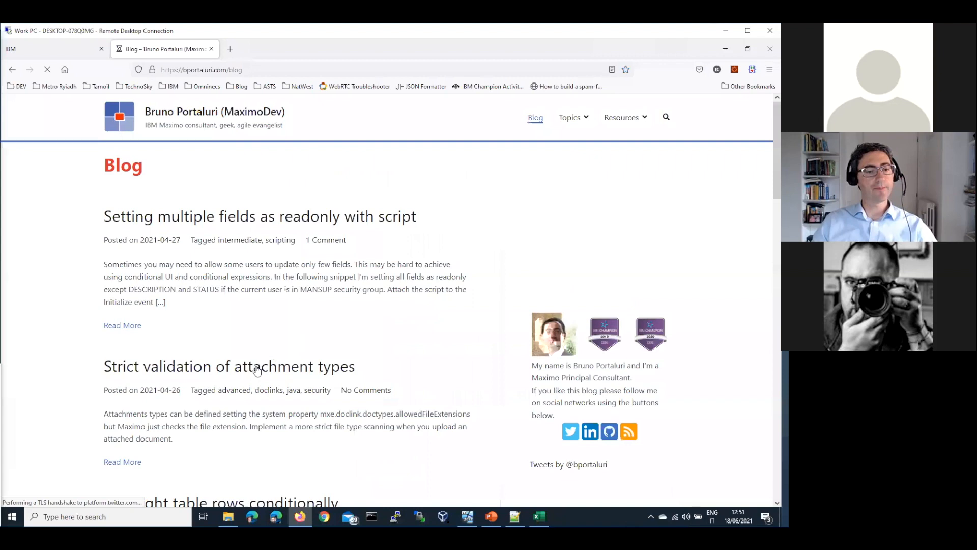
Find the double-quoted location="ABC%" example in the REST query post, then dismiss Excel's error.
scroll(257, 370, "down", 5)
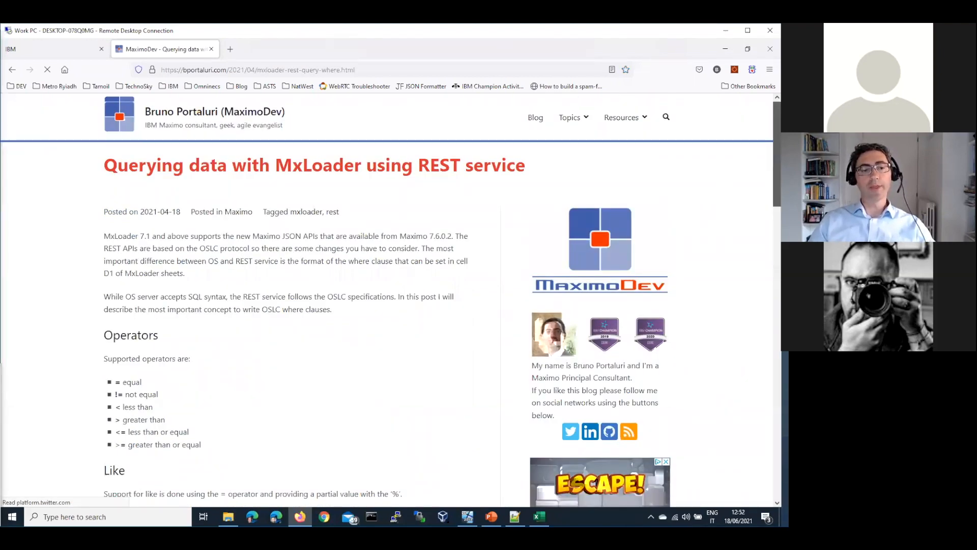
scroll(387, 300, "down", 3)
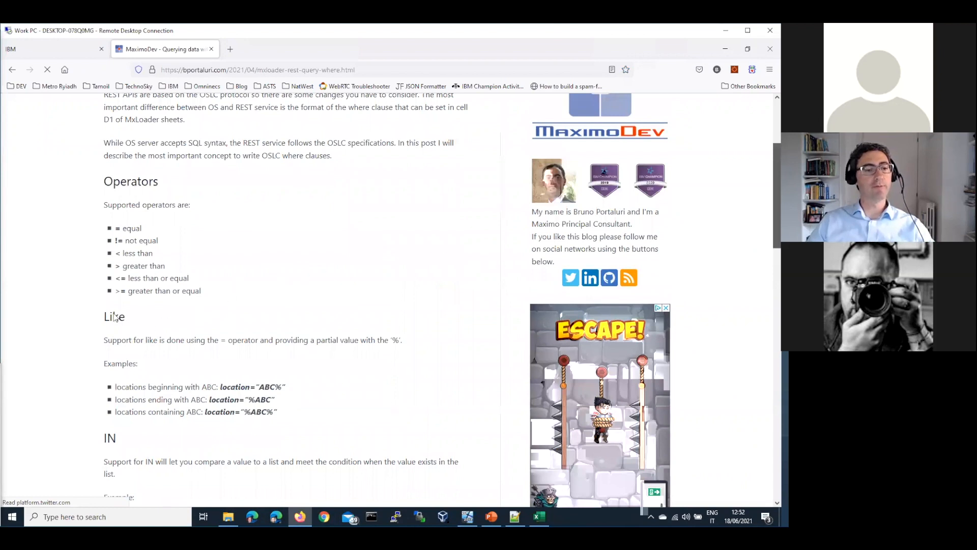
scroll(122, 321, "down", 1)
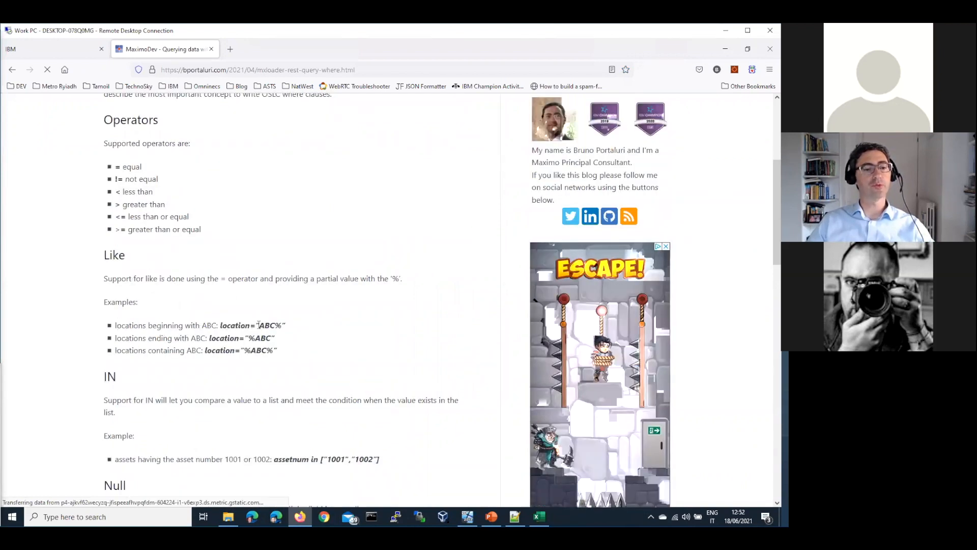
left_click_drag(245, 325, 219, 327)
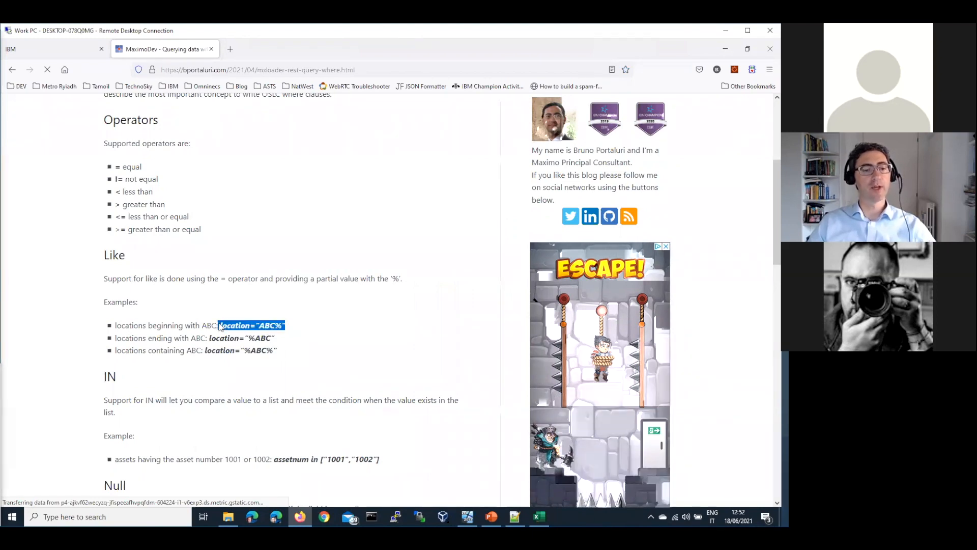
left_click(260, 329)
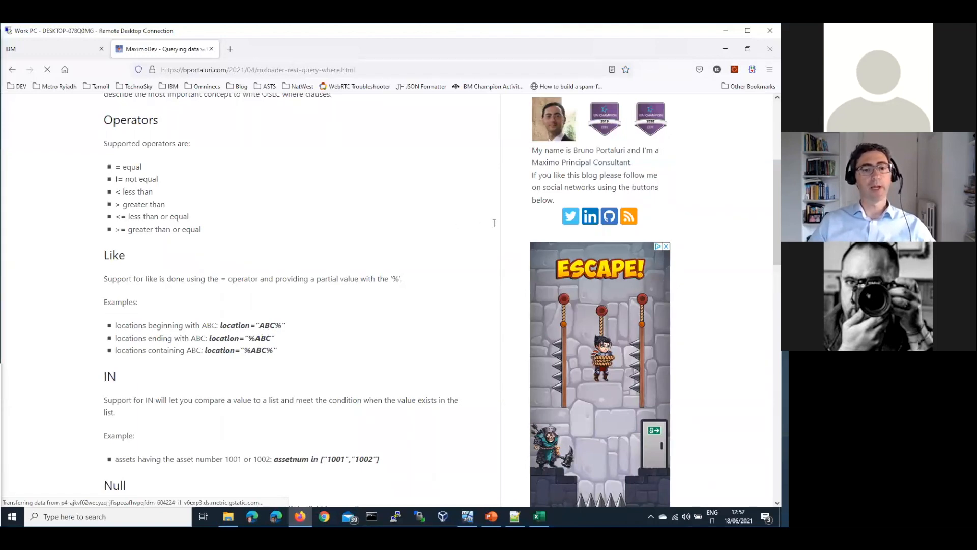
key("alt+Tab")
key("Return")
Change the D1 where clause to use double quotes: siteid="FLEET".
left_click(209, 129)
key("BackSpace")
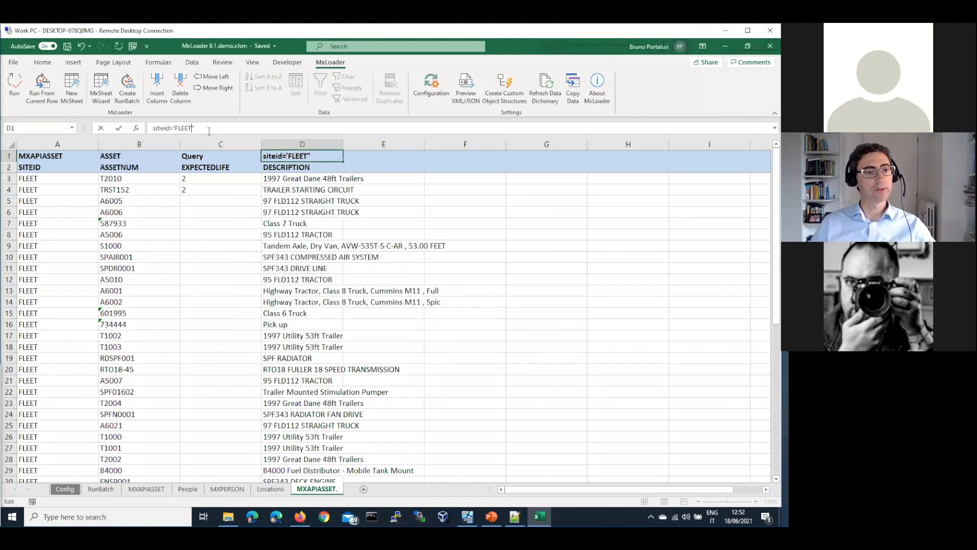
key("BackSpace")
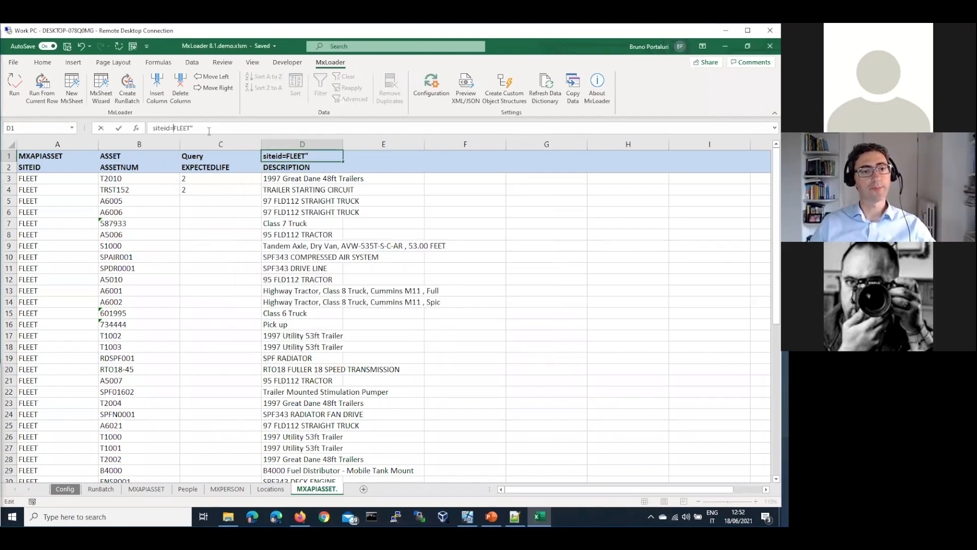
type("\"")
key("Return")
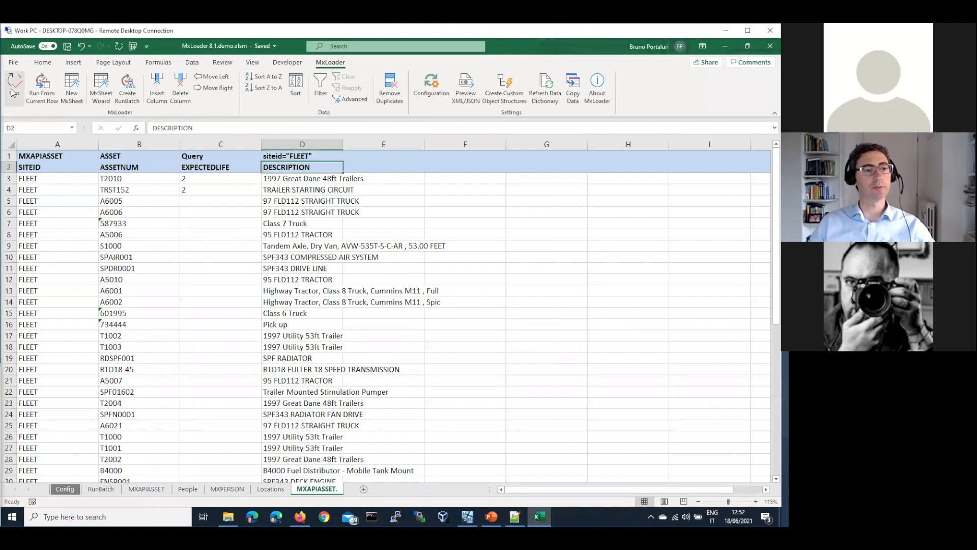
Rerun the asset query replacing existing data, then return to the blog article.
left_click(12, 91)
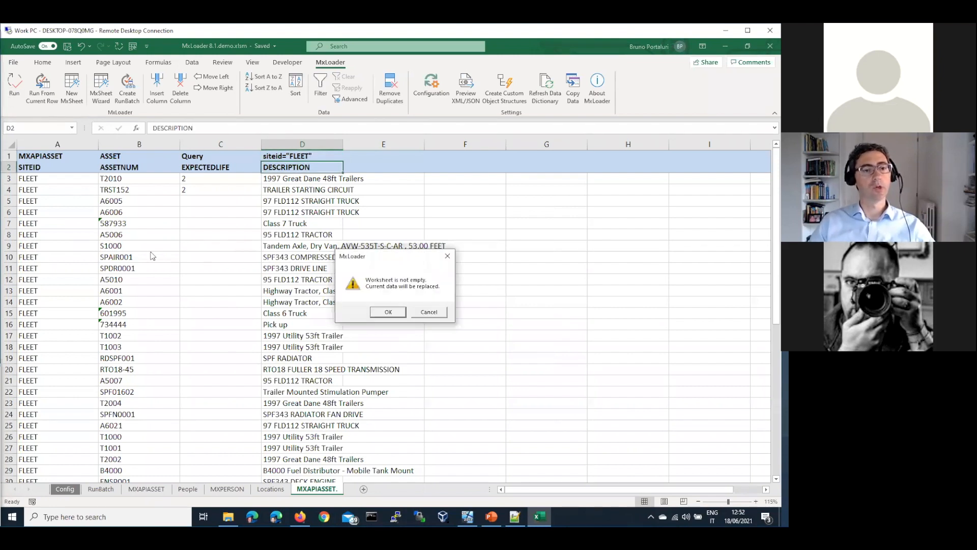
left_click(387, 311)
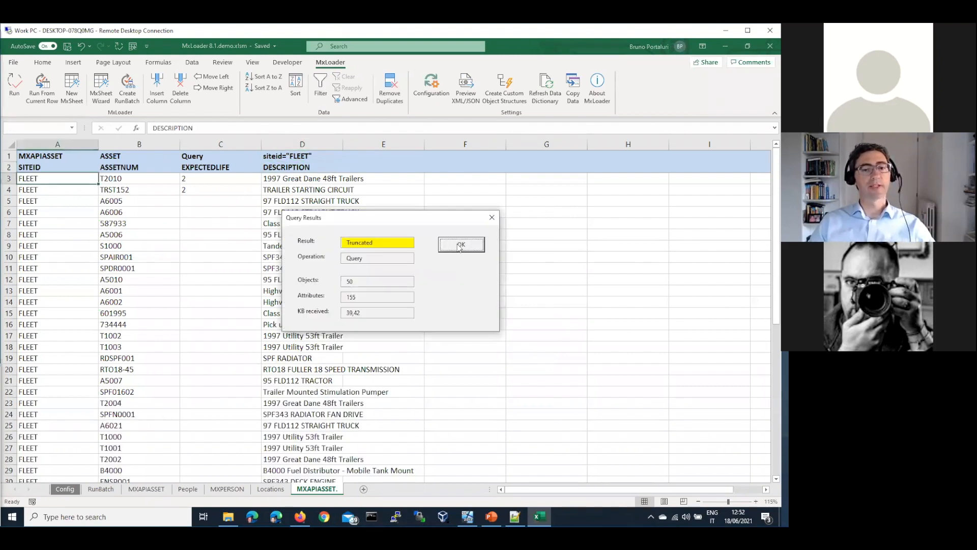
left_click(461, 245)
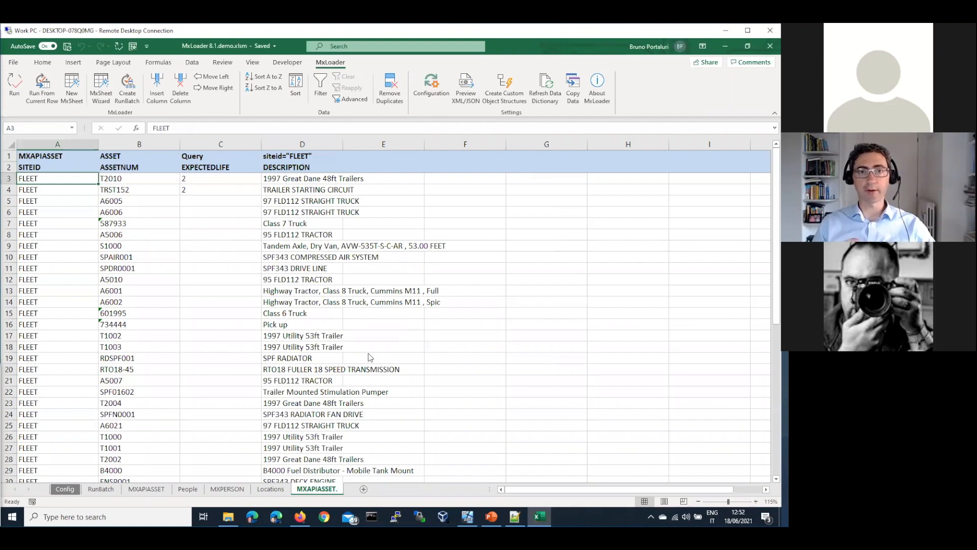
key("alt+Tab")
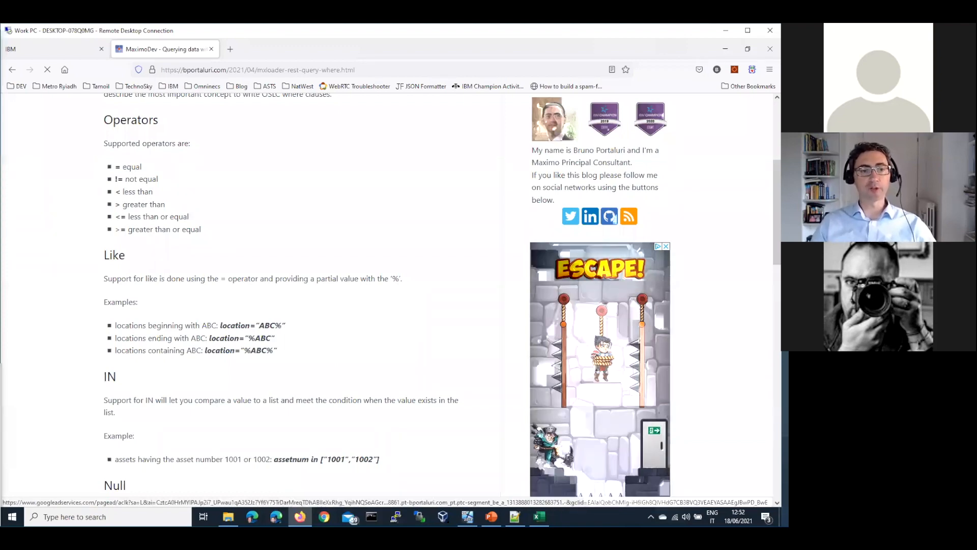
Review the where-clause examples, then load the pasted Maximo_NextGen_REST_API PDF URL in a new tab.
scroll(743, 163, "down", 1)
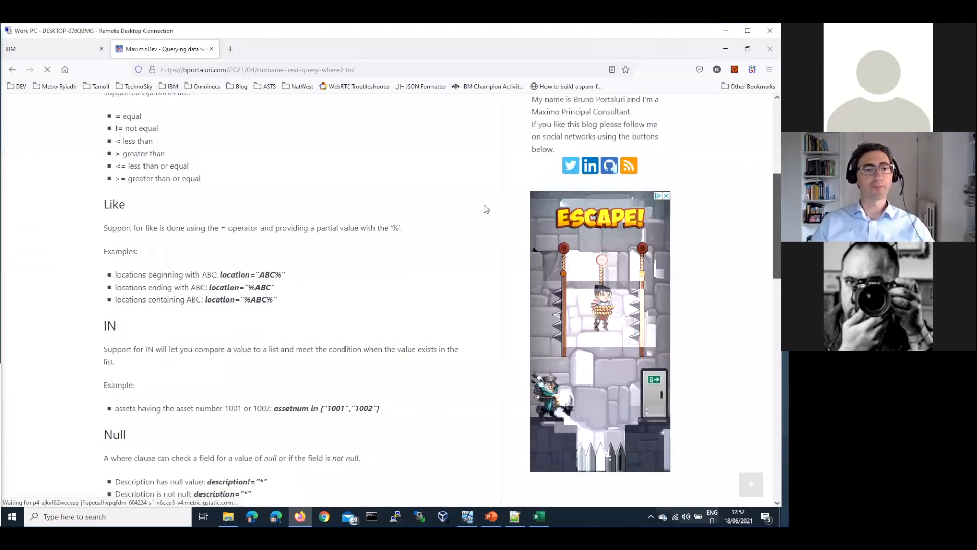
scroll(448, 212, "down", 3)
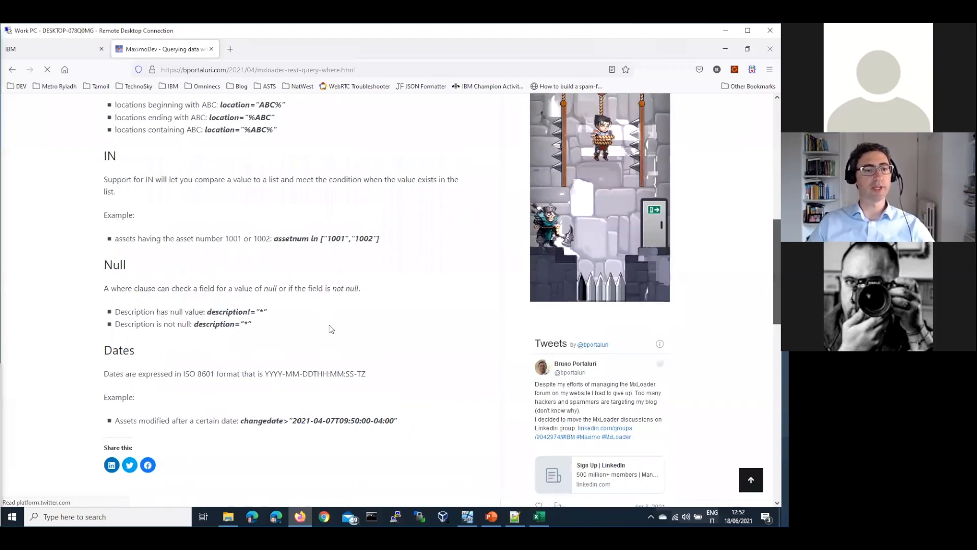
scroll(492, 309, "up", 8)
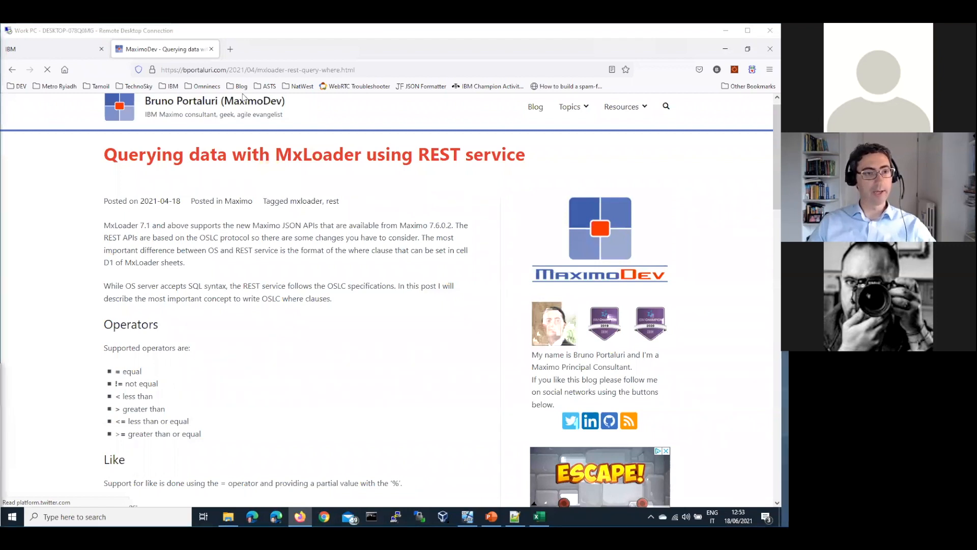
left_click(232, 48)
type("https://www.ibm.com/support/pages/system/files/inline-files/Maximo_NextGen_REST_API_-_nextgen.pdf")
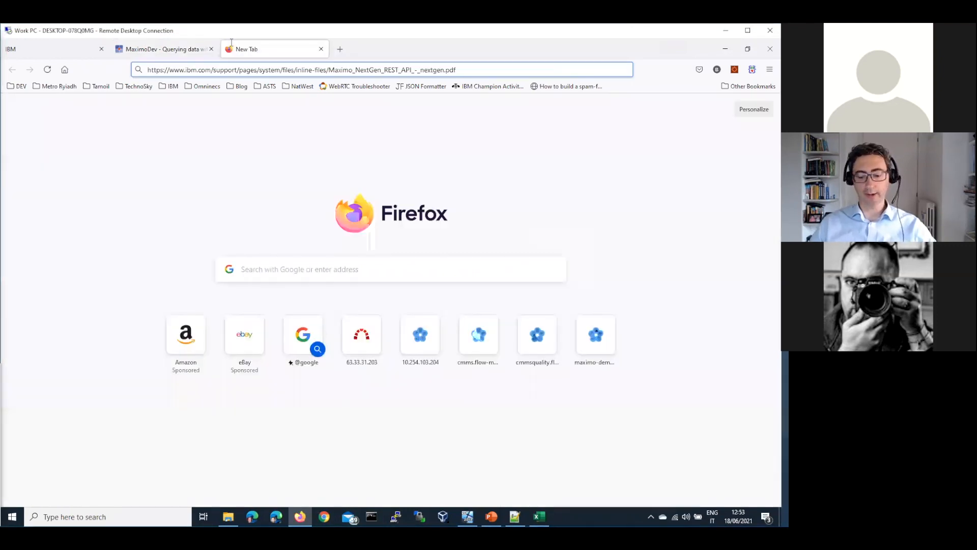
key("Return")
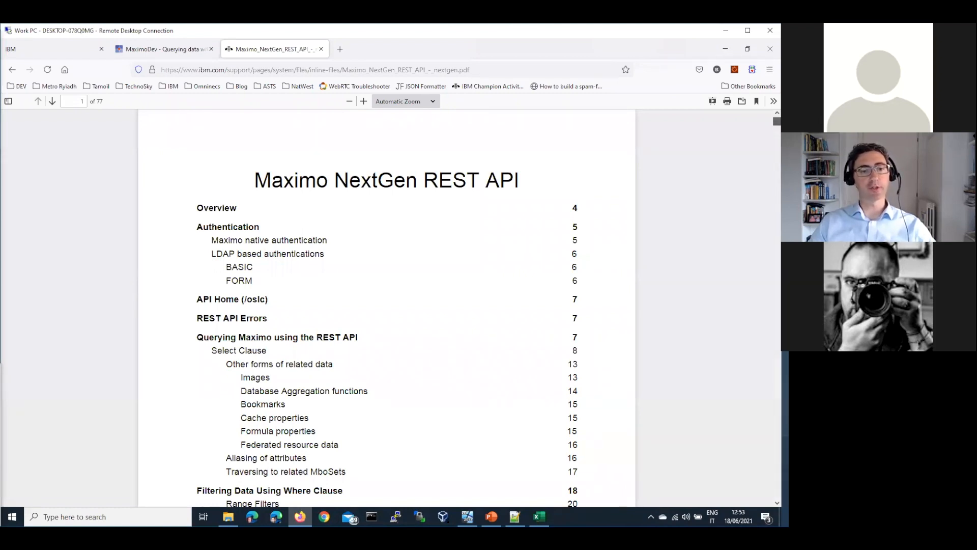
scroll(387, 308, "down", 20)
scroll(418, 258, "up", 6)
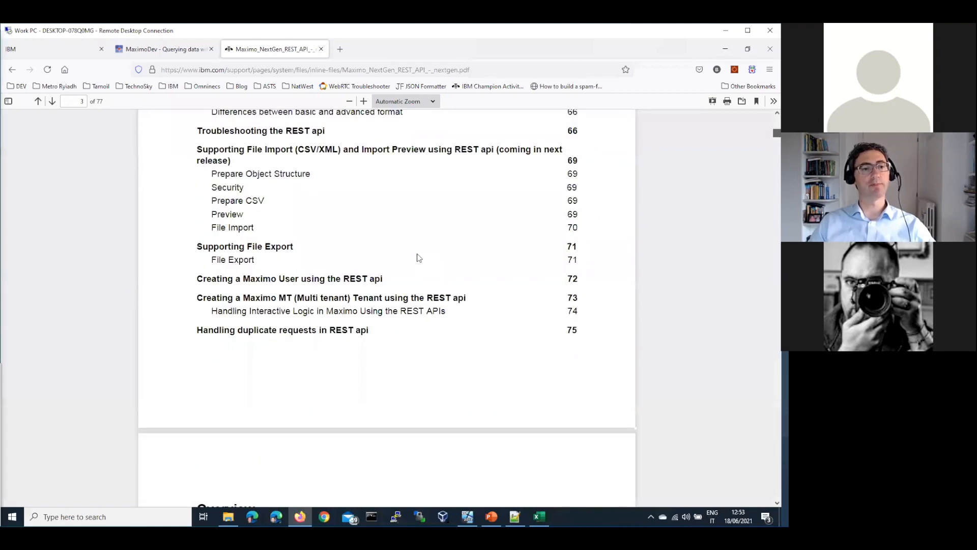
scroll(299, 313, "up", 3)
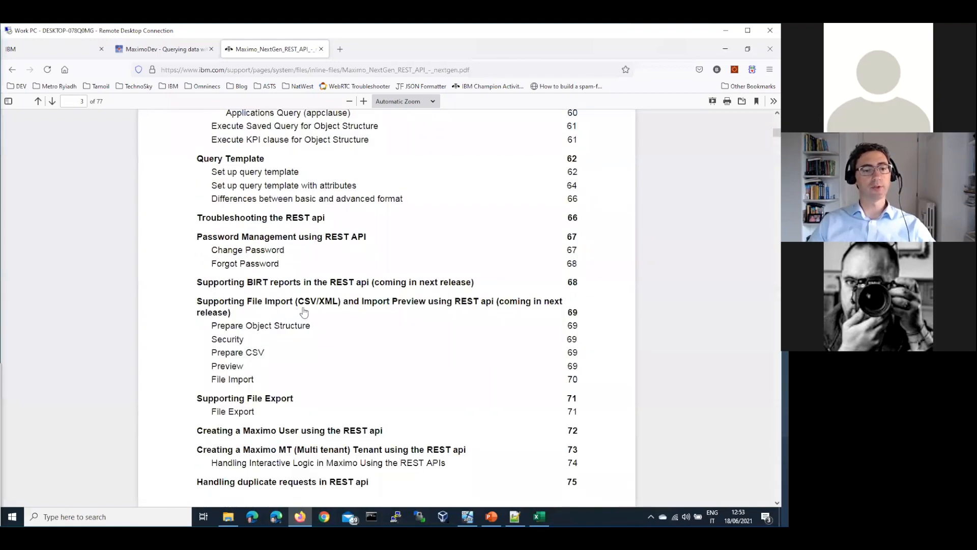
scroll(300, 297, "up", 4)
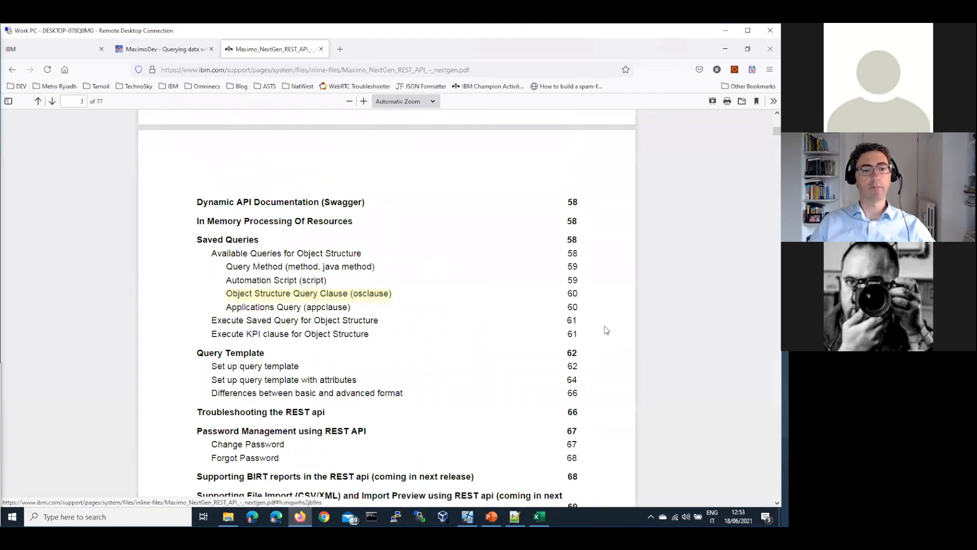
scroll(535, 309, "down", 6)
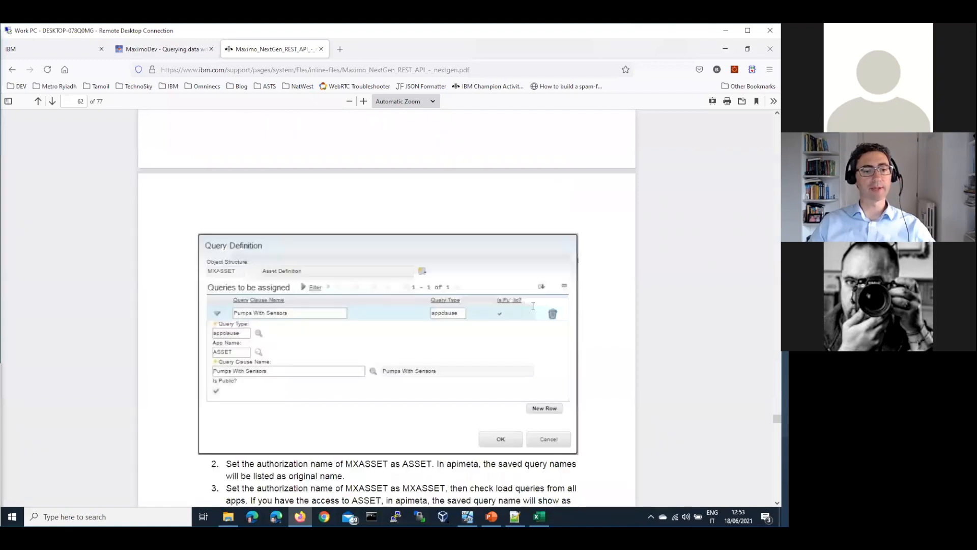
scroll(401, 319, "down", 3)
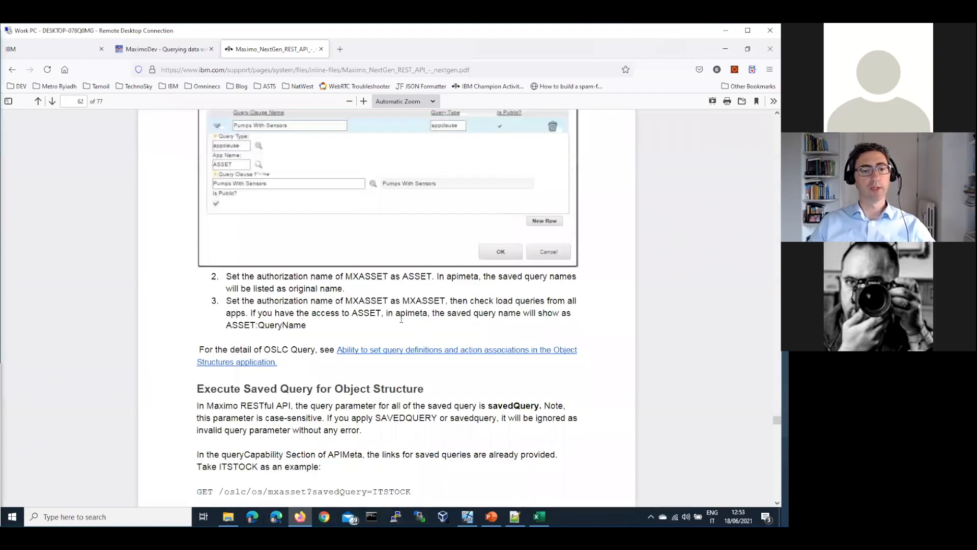
scroll(401, 318, "down", 3)
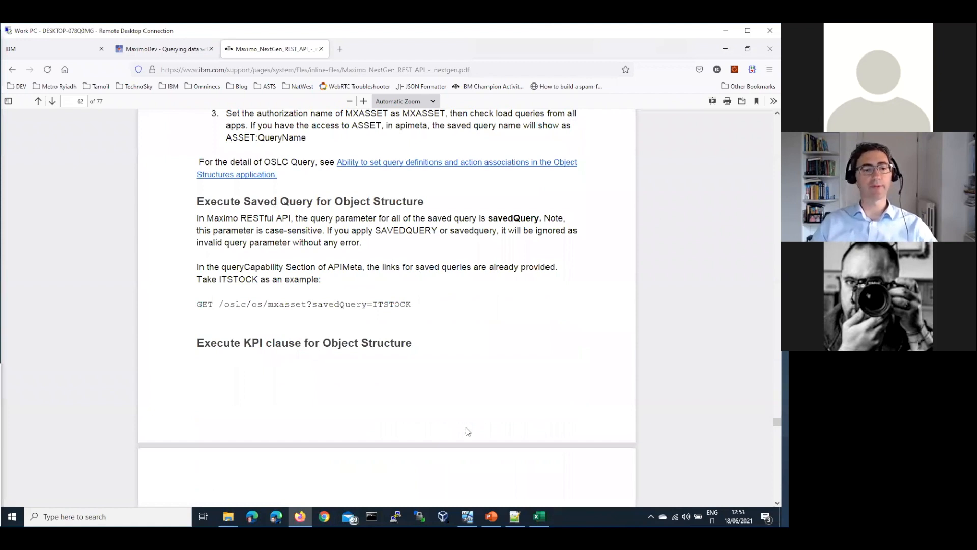
key("ctrl+Home")
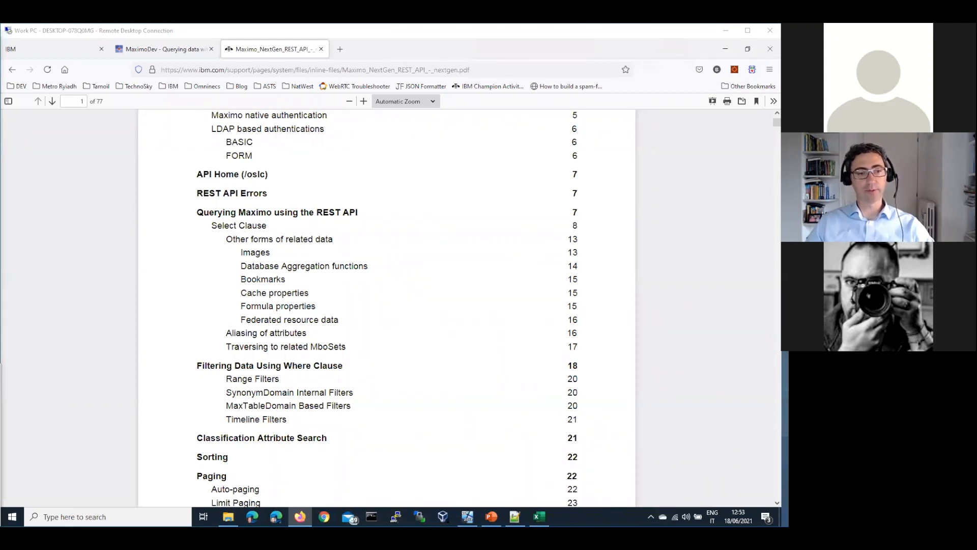
Paste into the Notepad++ notes and check the 5:30 timezone offset question.
left_click(515, 517)
type("how to change Timezone in mxloader like +5:30")
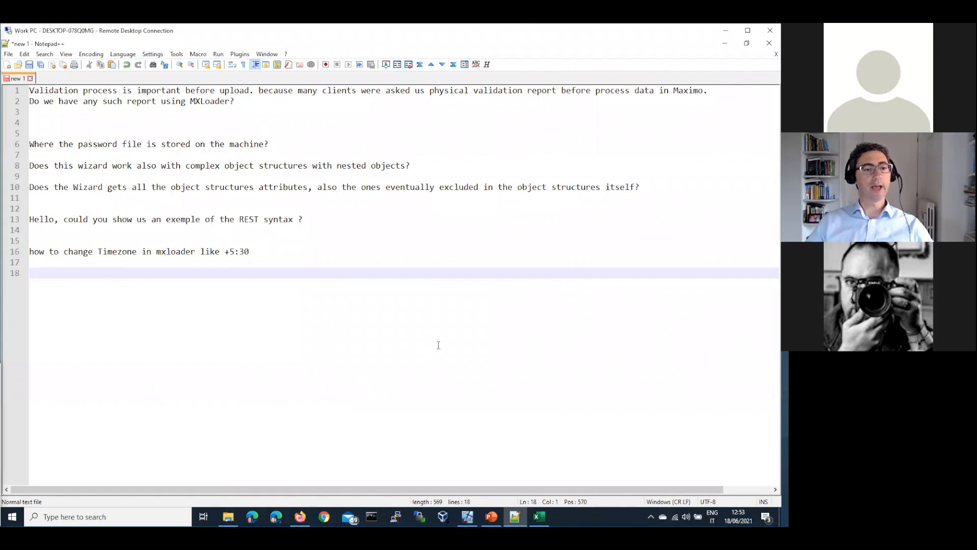
left_click_drag(230, 253, 250, 253)
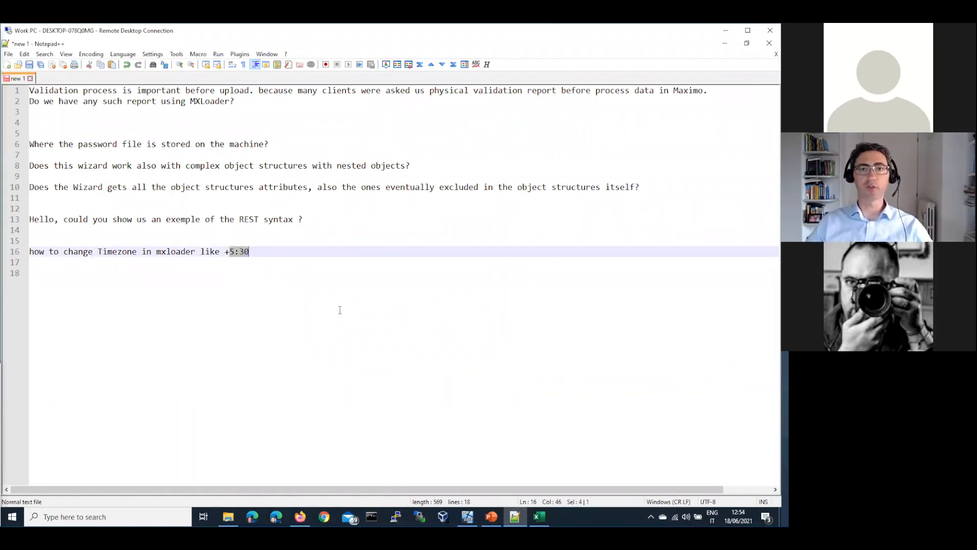
left_click(311, 346)
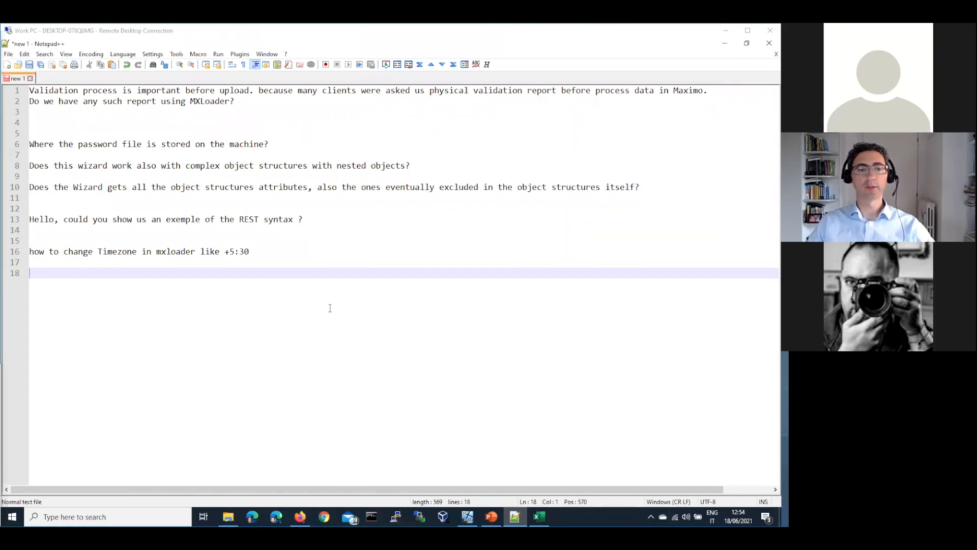
Add the thank-you line and put the Wizard field-description question on its own line.
type("Thanks for this brilliant tool. Is it possible with the Wizard to add the description of the Fields on next line for better reading of the file")
left_click(186, 274)
key("Return")
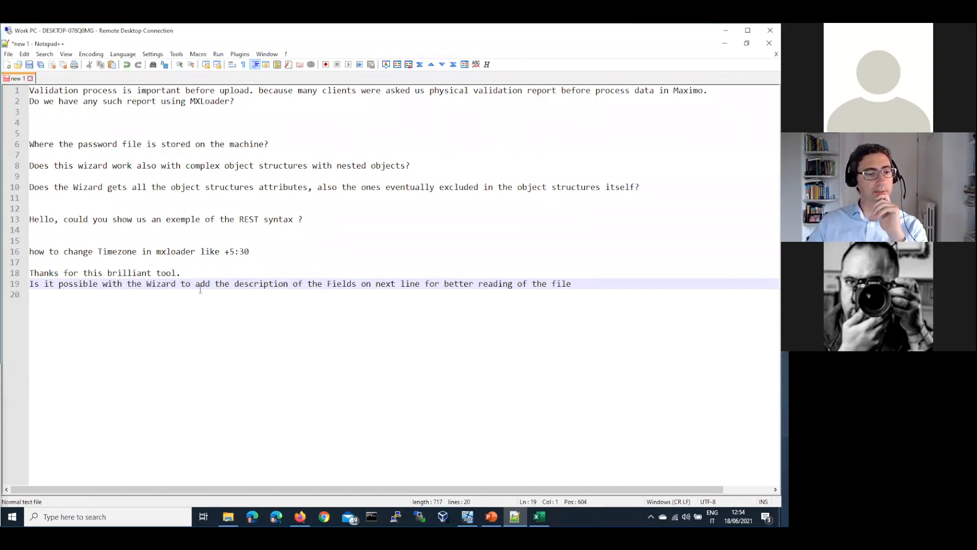
left_click_drag(200, 284, 435, 283)
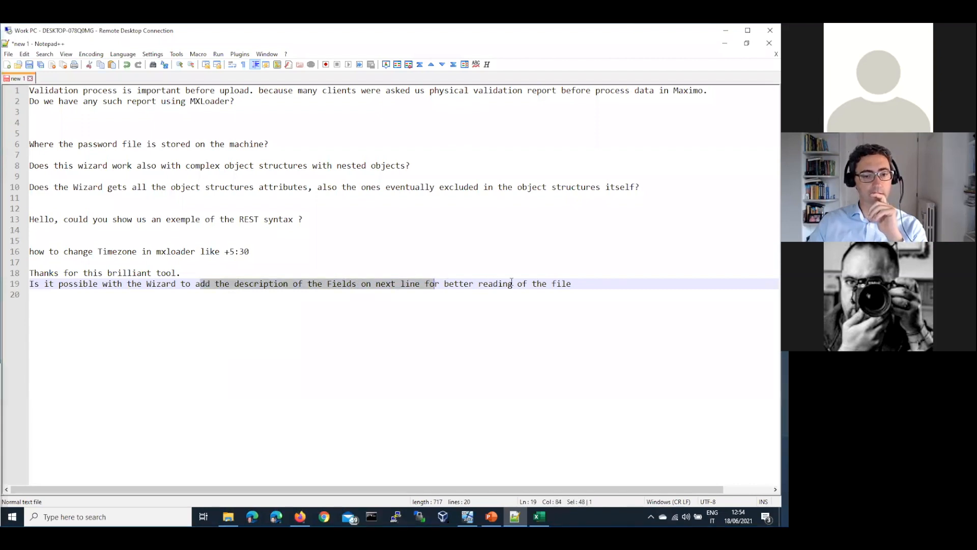
left_click(577, 288, "shift")
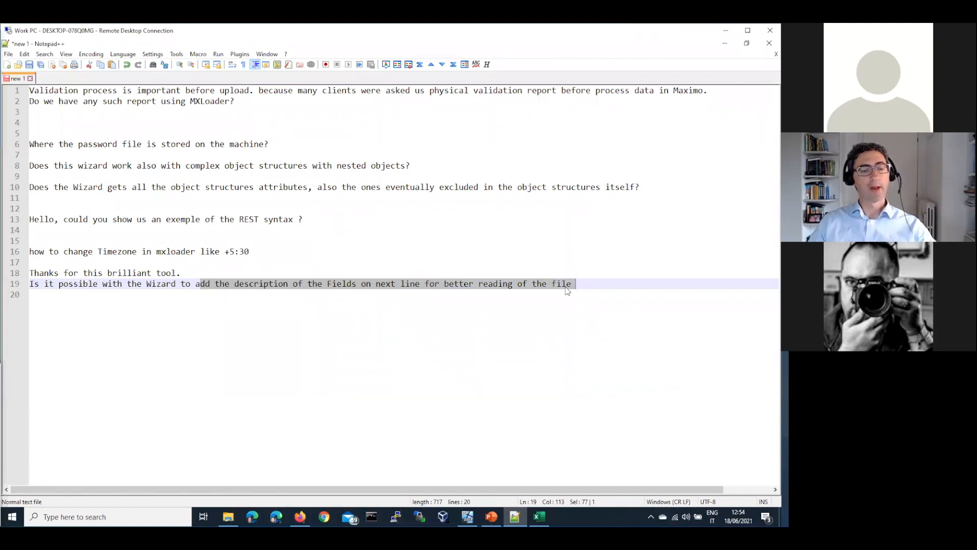
left_click(359, 284)
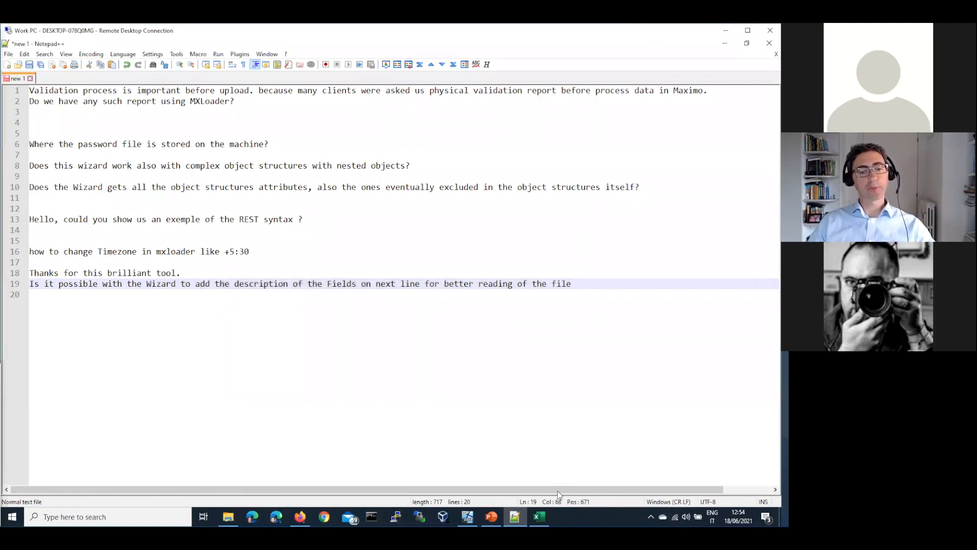
mouse_move(539, 517)
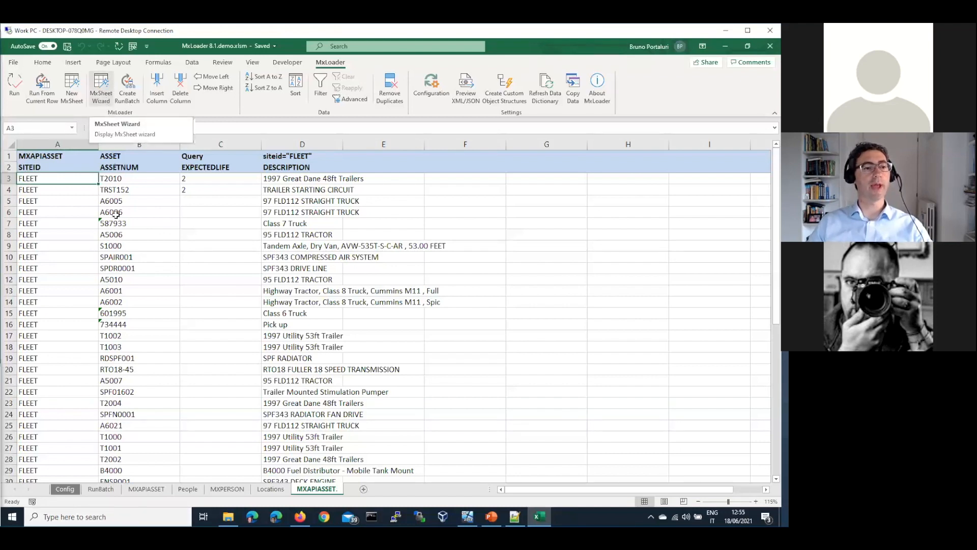
left_click(106, 84)
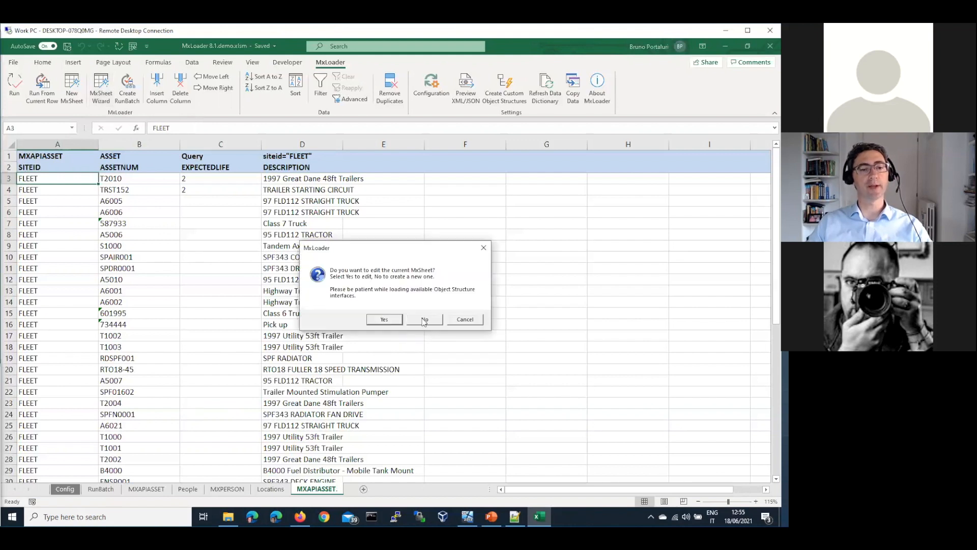
left_click(395, 322)
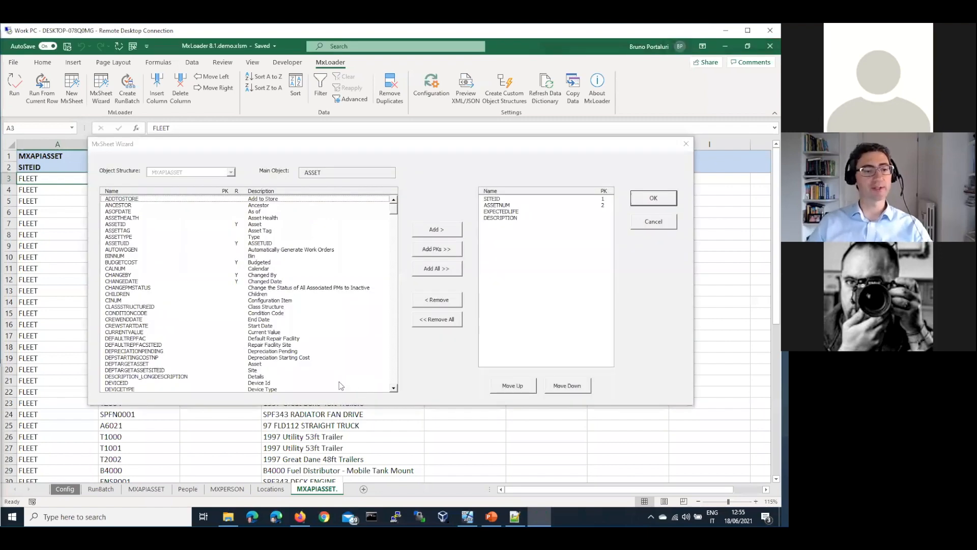
left_click(266, 212)
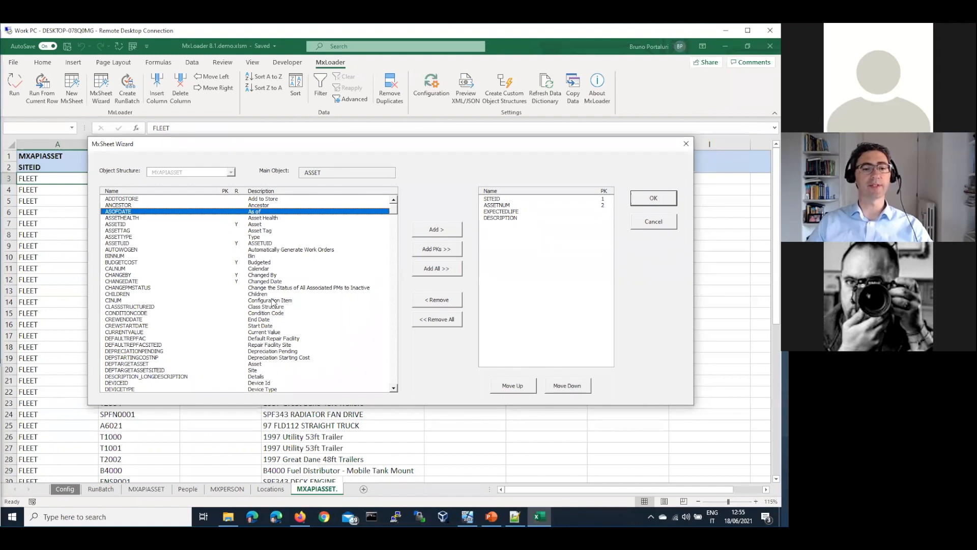
left_click(260, 264)
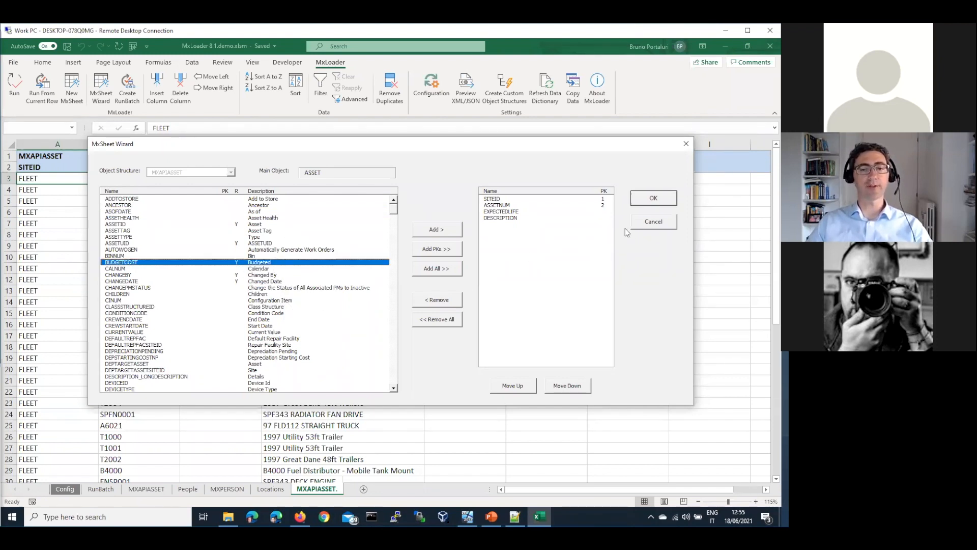
left_click(655, 222)
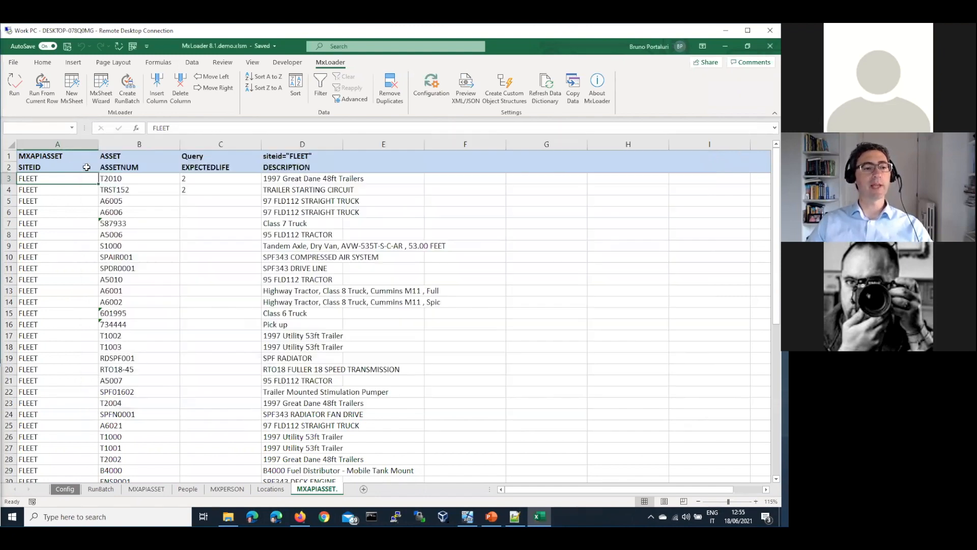
left_click(86, 167)
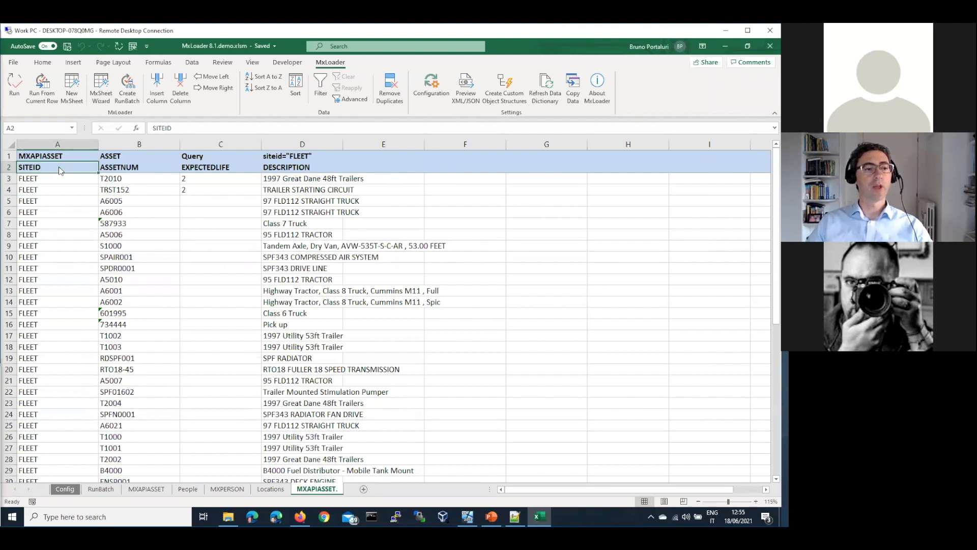
right_click(60, 170)
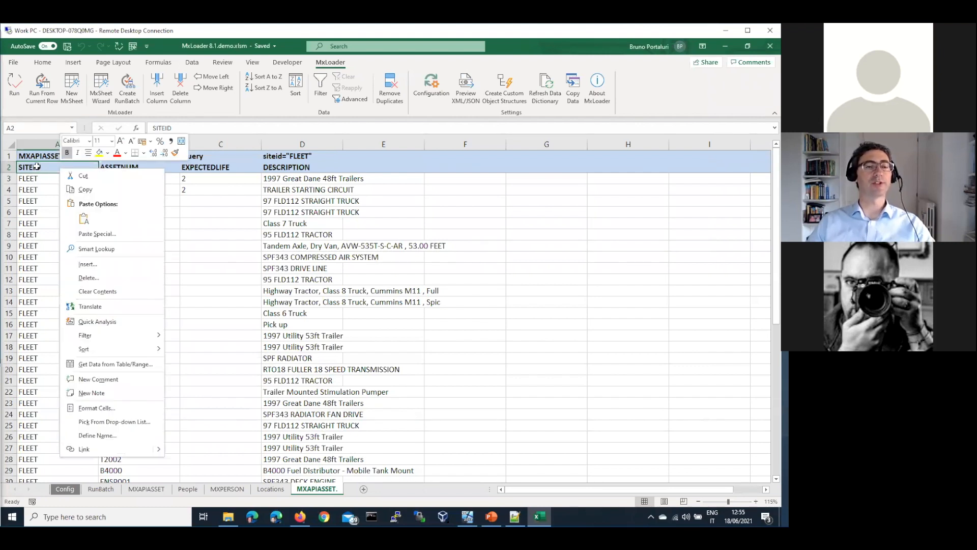
Close the cell menu, check the EXPECTEDLIFE and DESCRIPTION headers, then switch to Notepad++.
left_click(36, 166)
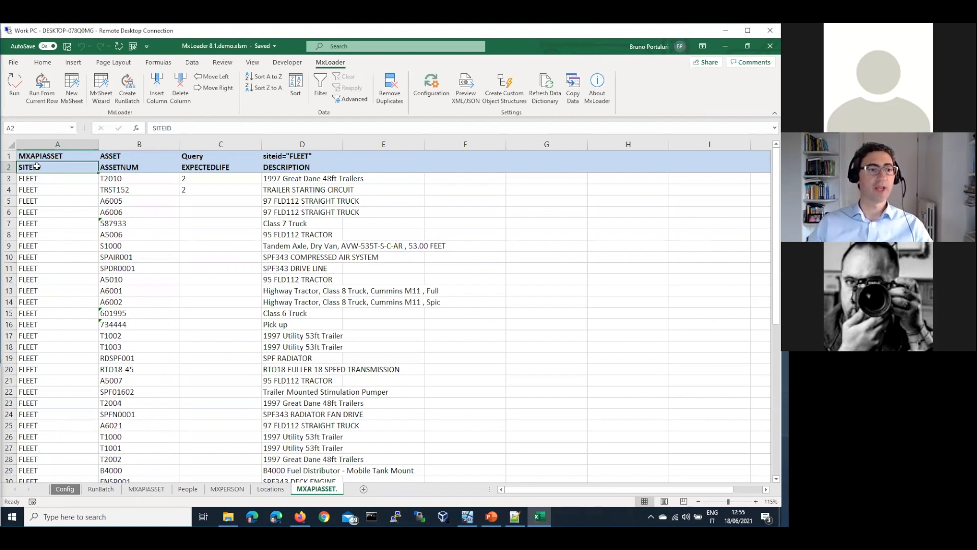
left_click(231, 167)
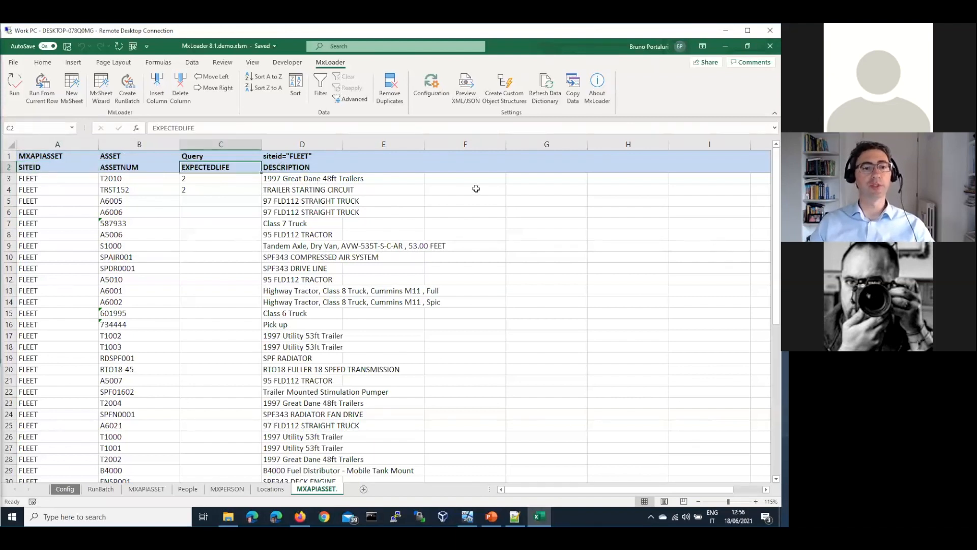
left_click(283, 164)
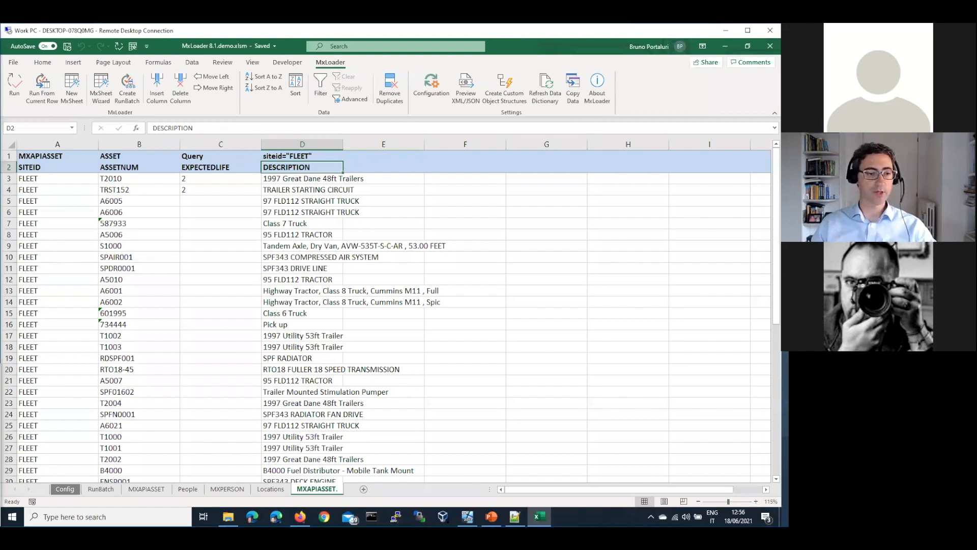
key("alt+Tab")
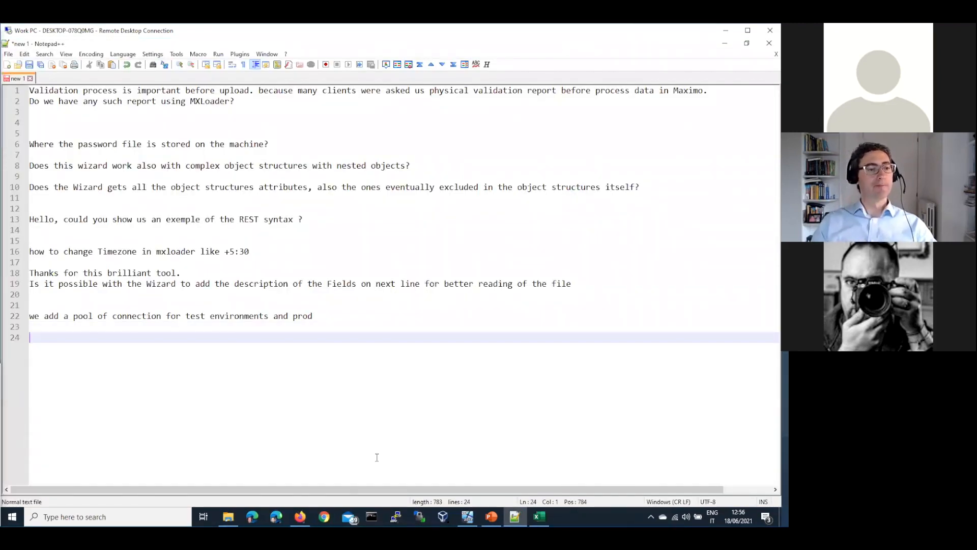
Finish at the connection-pool note, then show the workbook's Config sheet.
left_click(315, 317)
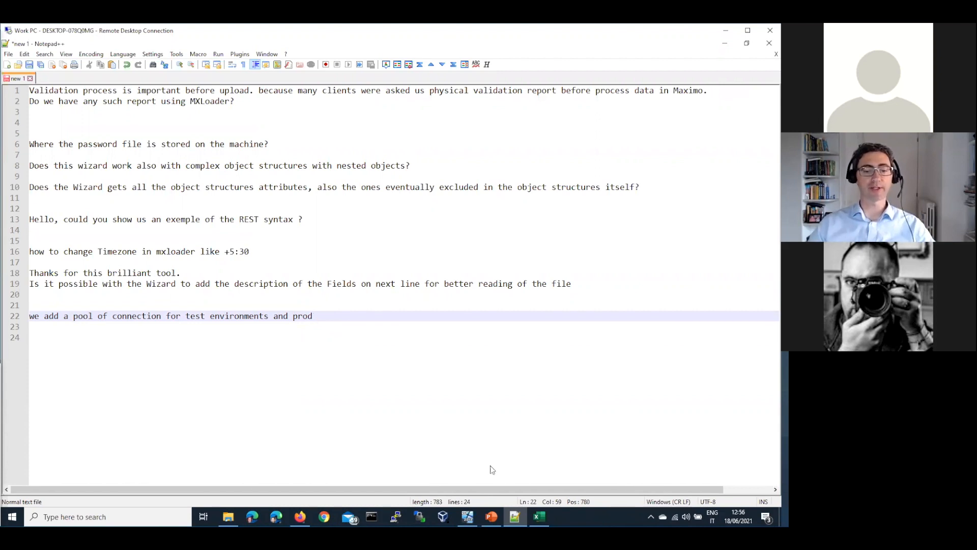
key("alt+Tab")
left_click(63, 489)
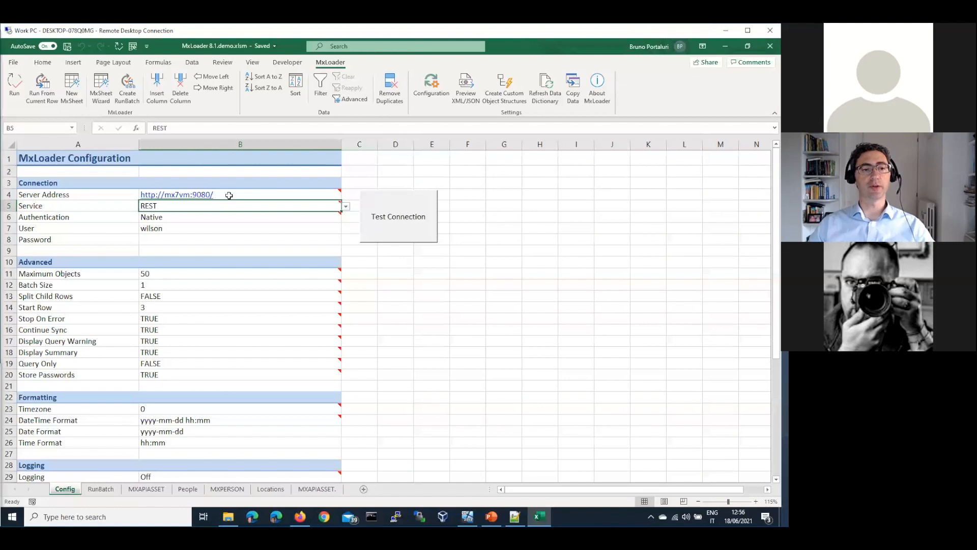
left_click(229, 196)
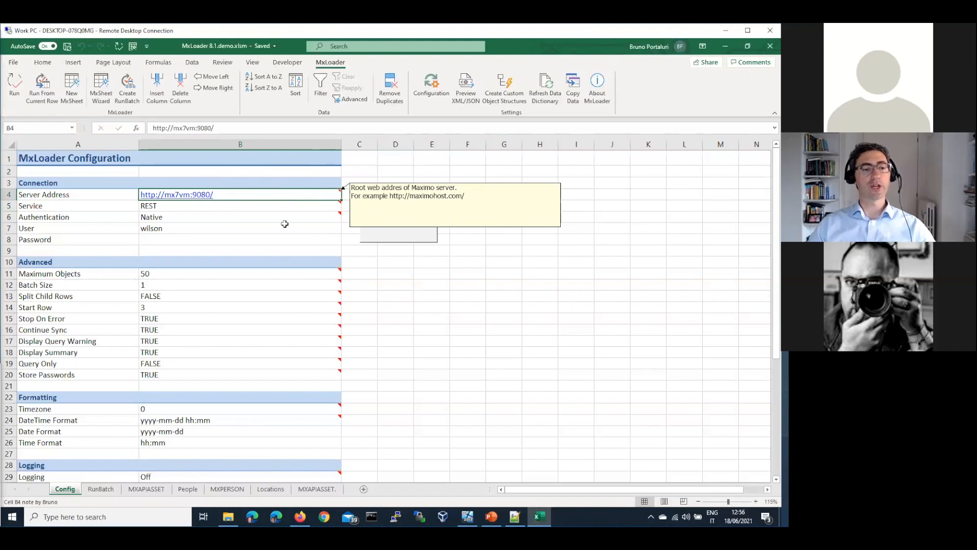
key("ctrl+c")
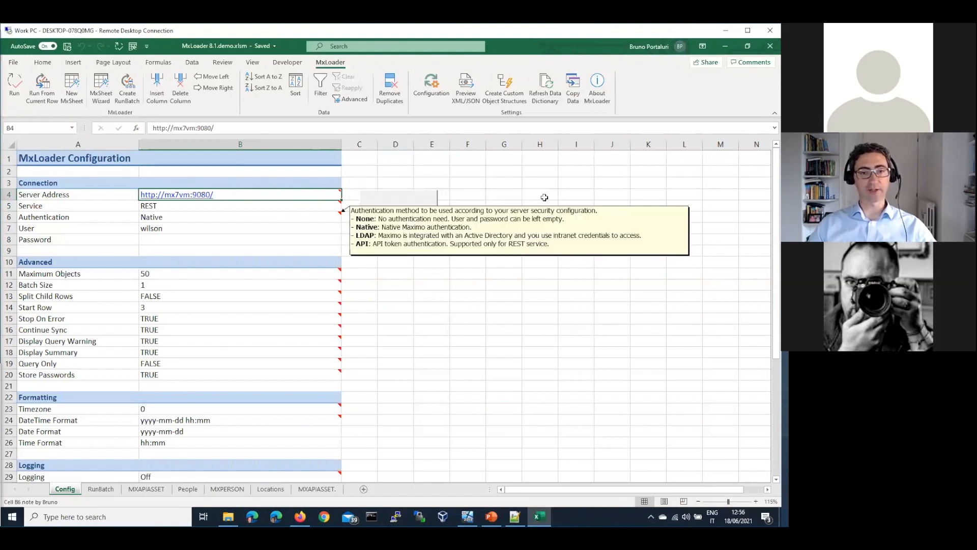
key("Right")
key("Right")
key("Right")
key("Right")
key("Right")
key("Right")
key("ctrl+v")
key("Down")
key("Down")
key("ctrl+v")
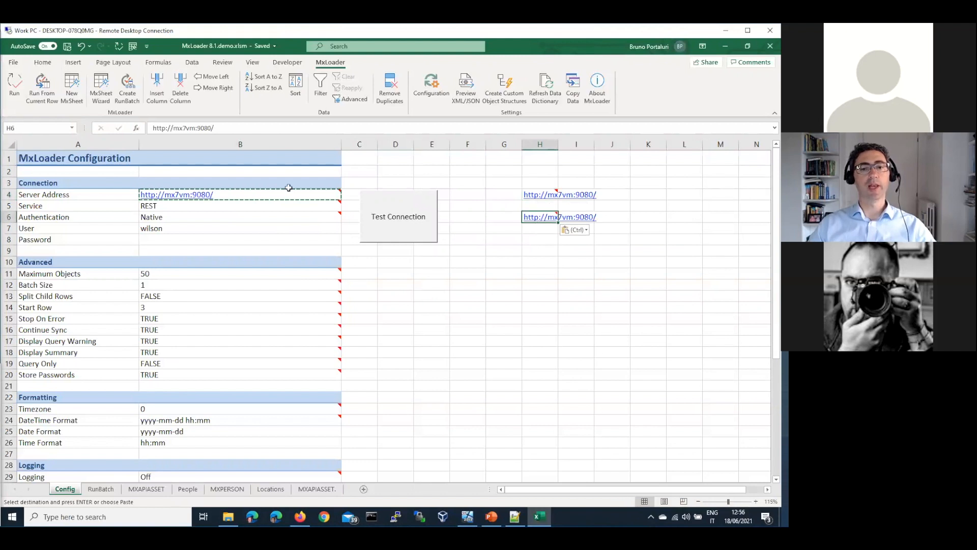
left_click(196, 128)
type("xxxx")
left_click_drag(540, 179, 647, 144)
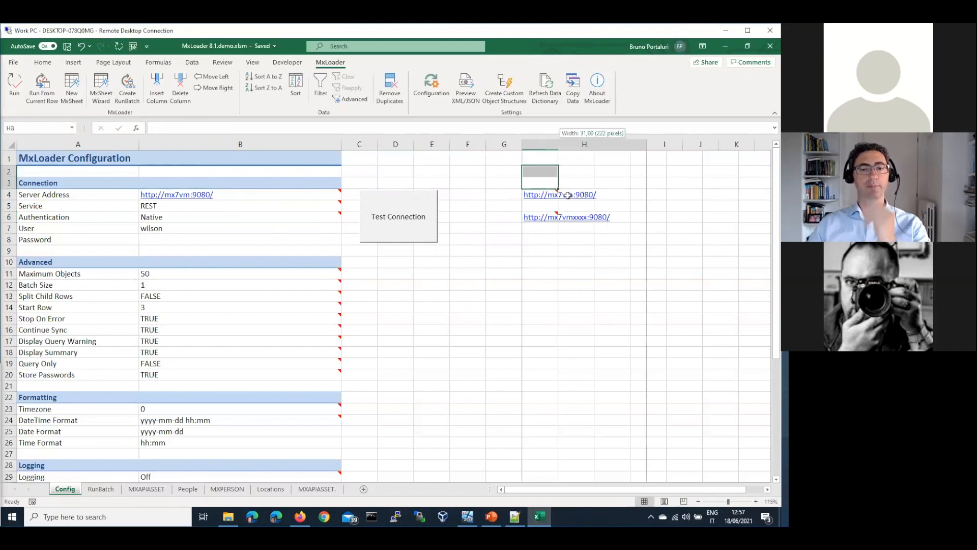
Return to B4 and add the IBM cloud services question to the Notepad++ list.
left_click(614, 198)
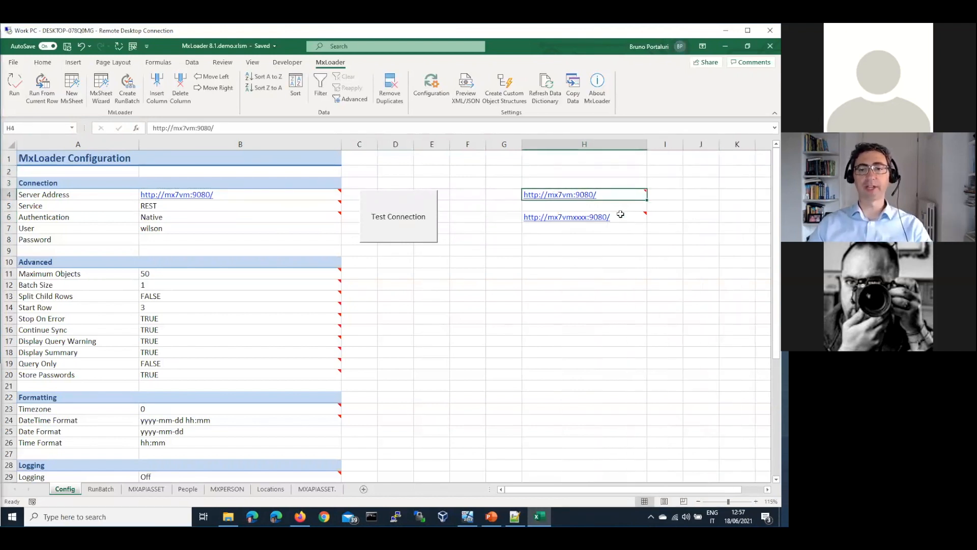
left_click(625, 218)
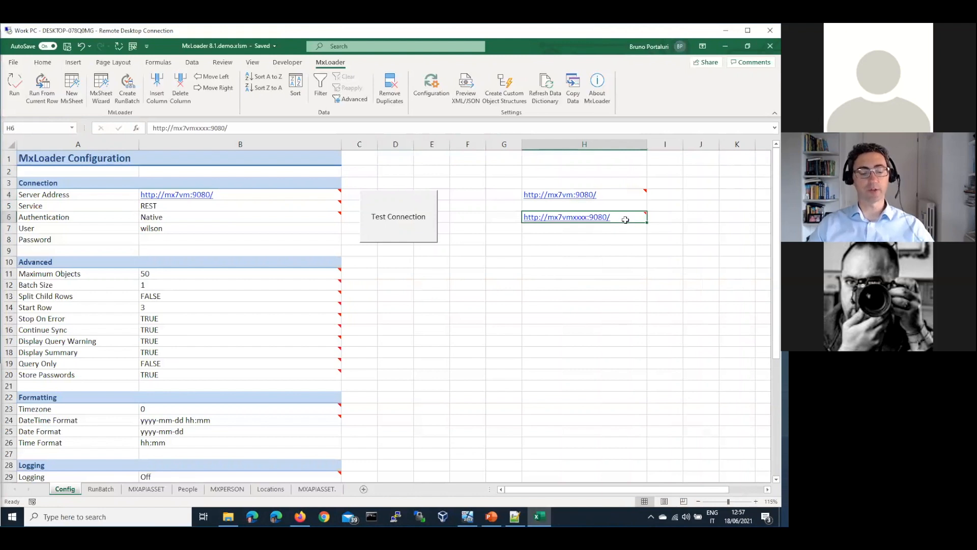
key("ctrl+c")
mouse_move(222, 197)
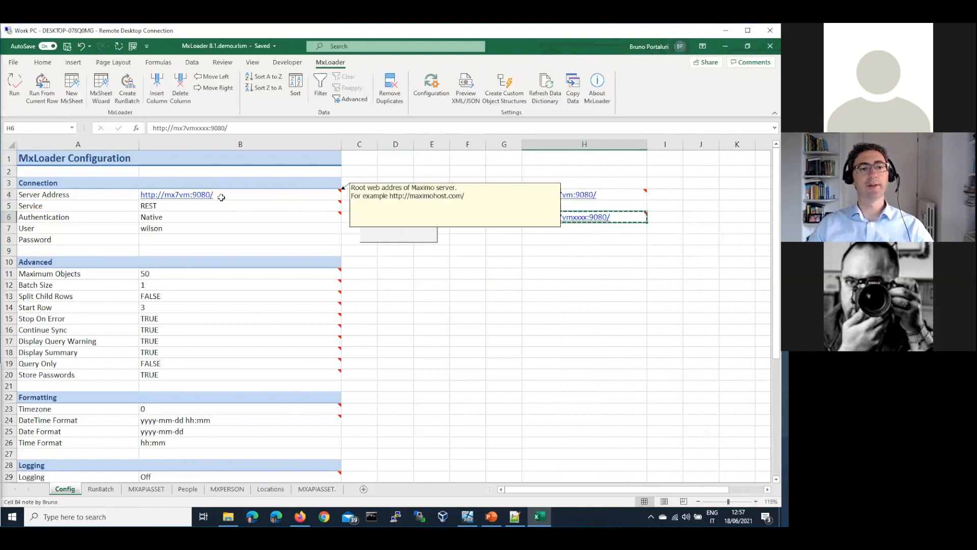
left_click(203, 229)
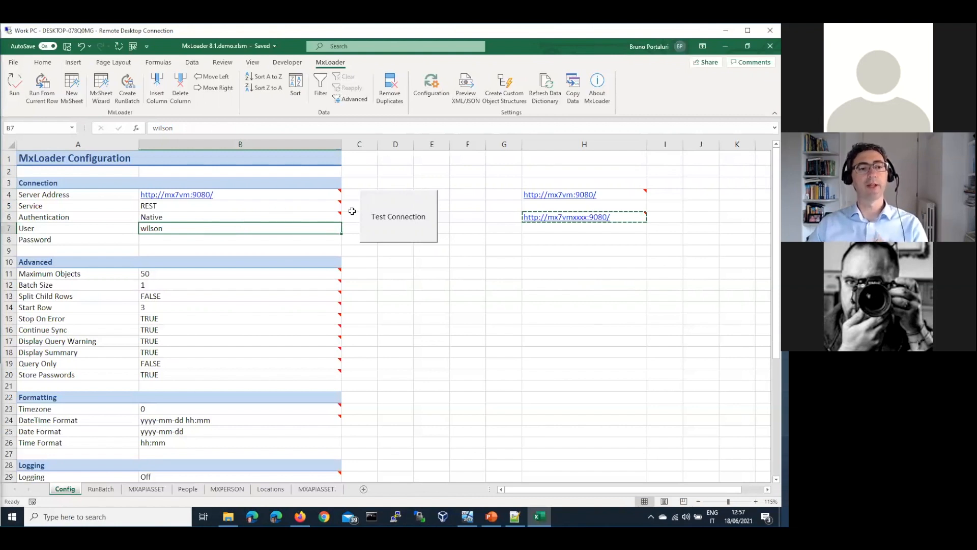
left_click(602, 194)
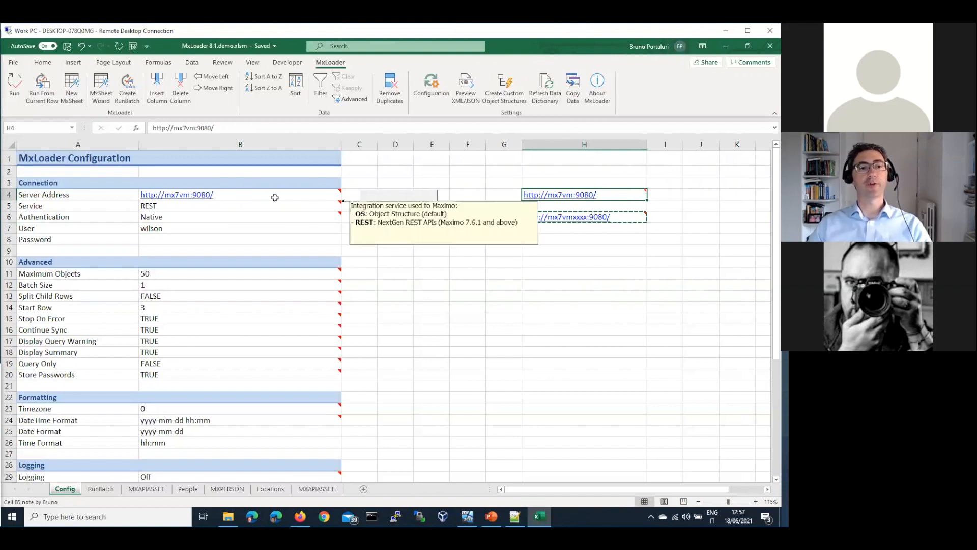
key("Escape")
key("ctrl+Left")
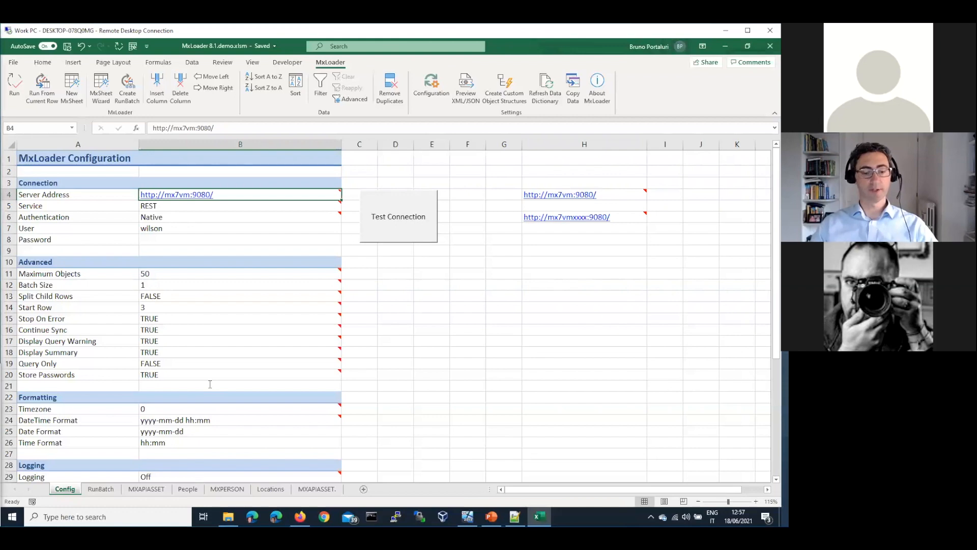
key("alt+Tab")
key("ctrl+v")
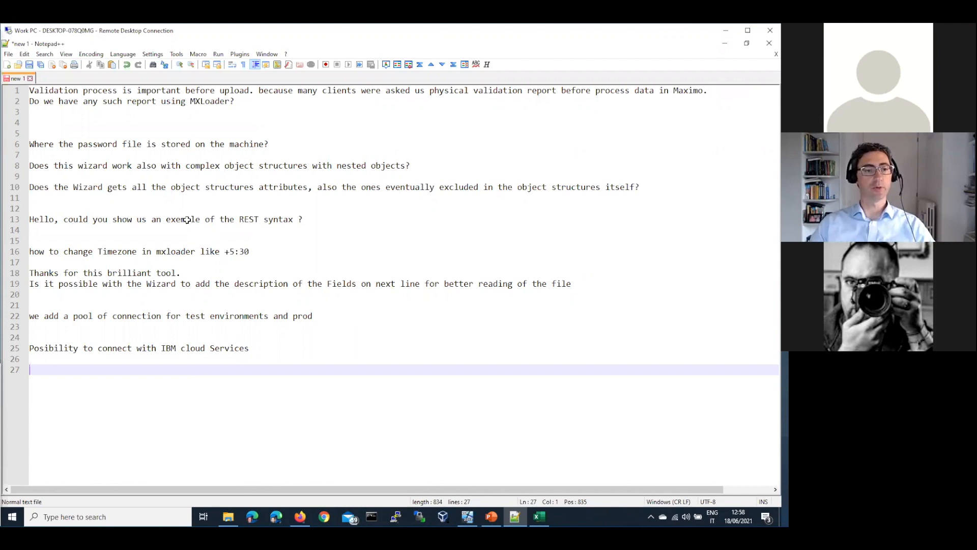
Switch from Notepad++ back to the MxLoader Config sheet in Excel.
key("alt+Tab")
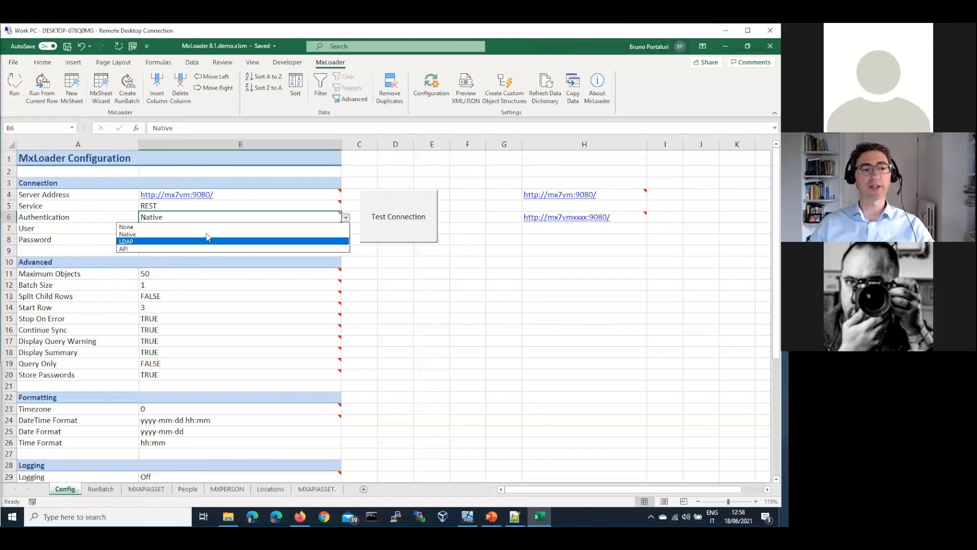
Choose API in the Config sheet's Authentication dropdown (B6), then switch to Notepad++.
key("Escape")
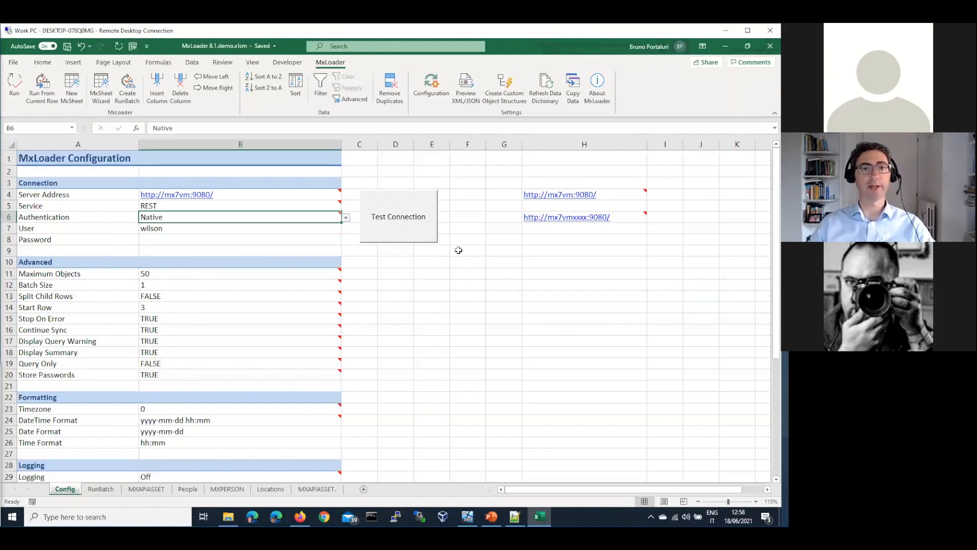
left_click(346, 217)
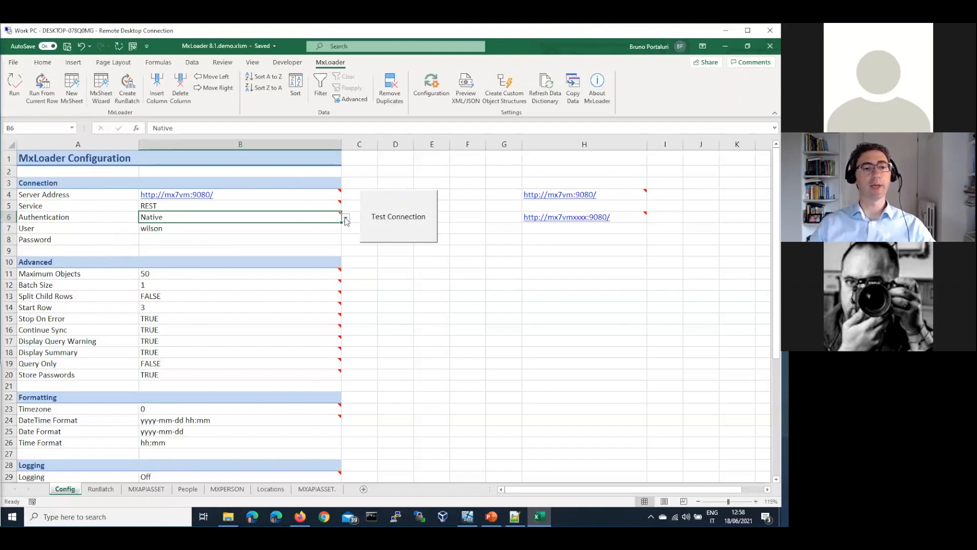
left_click(458, 313)
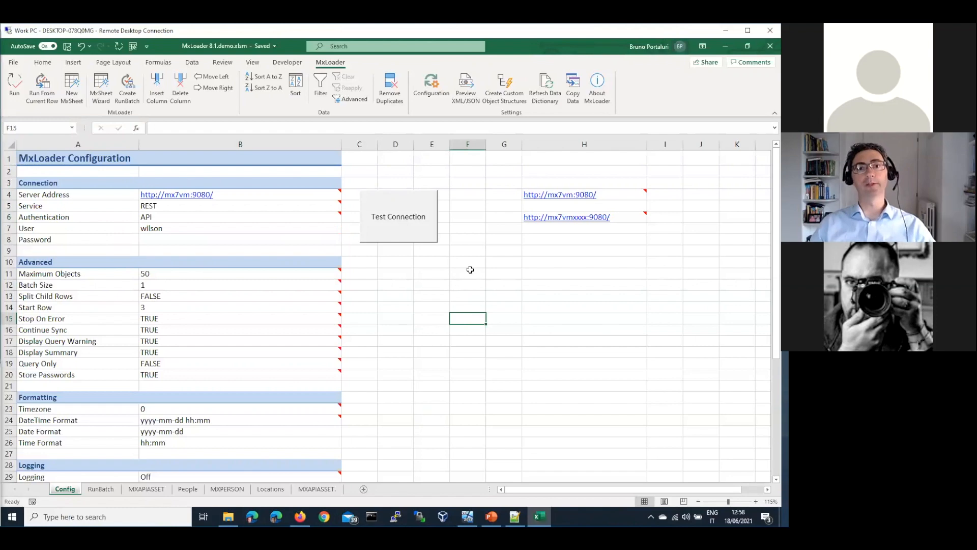
left_click(515, 260)
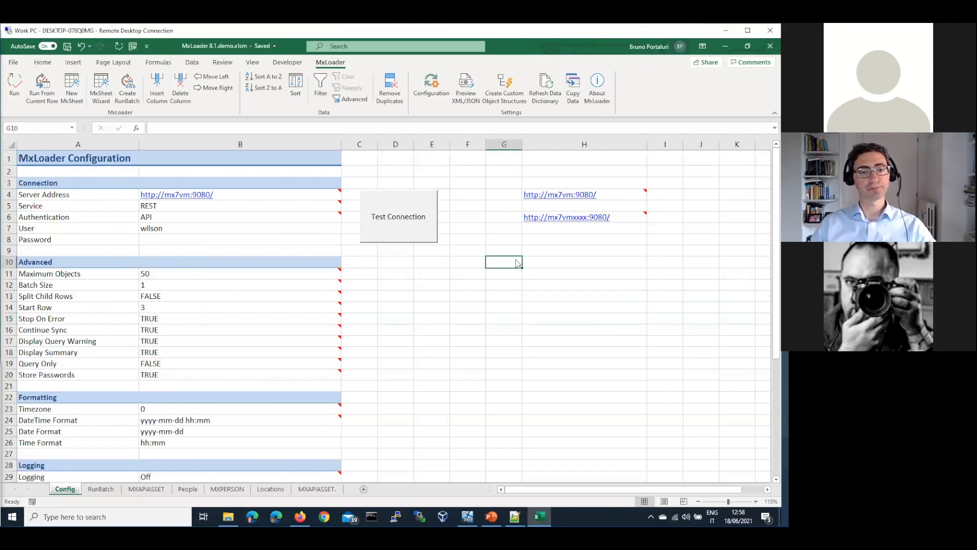
key("alt+Tab")
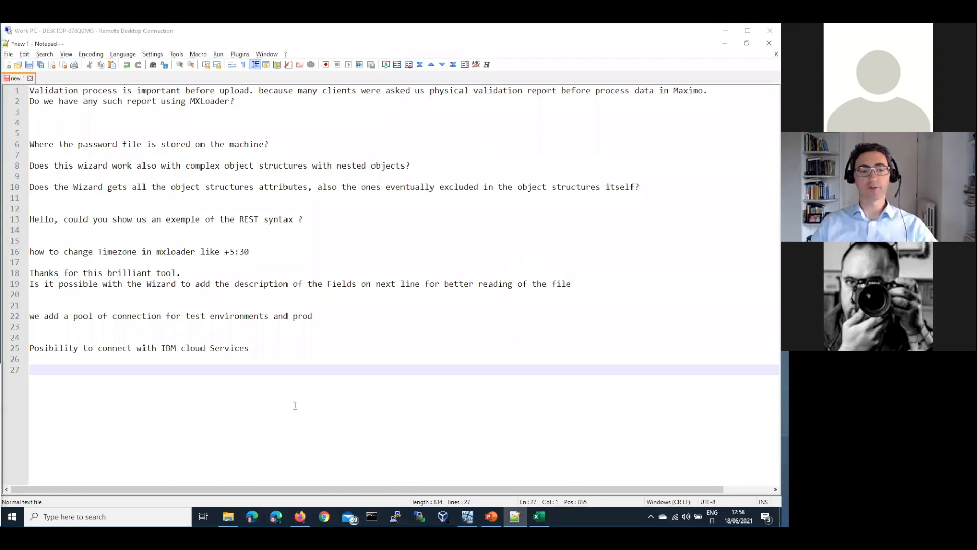
Paste the Split Child rows and Excel on Mac OS questions onto lines 27 and 29.
type("What is the purpose of the \"Split Child rows\" property")
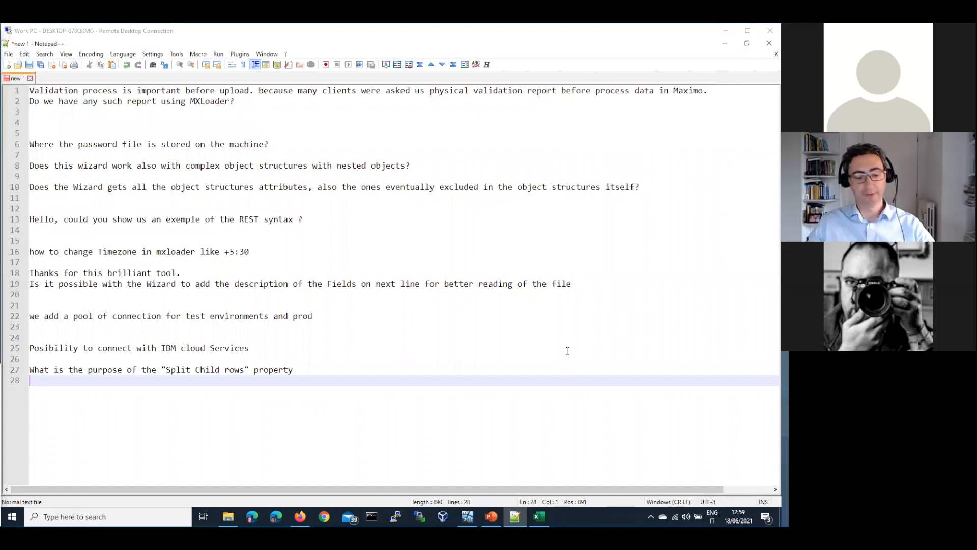
key("Return")
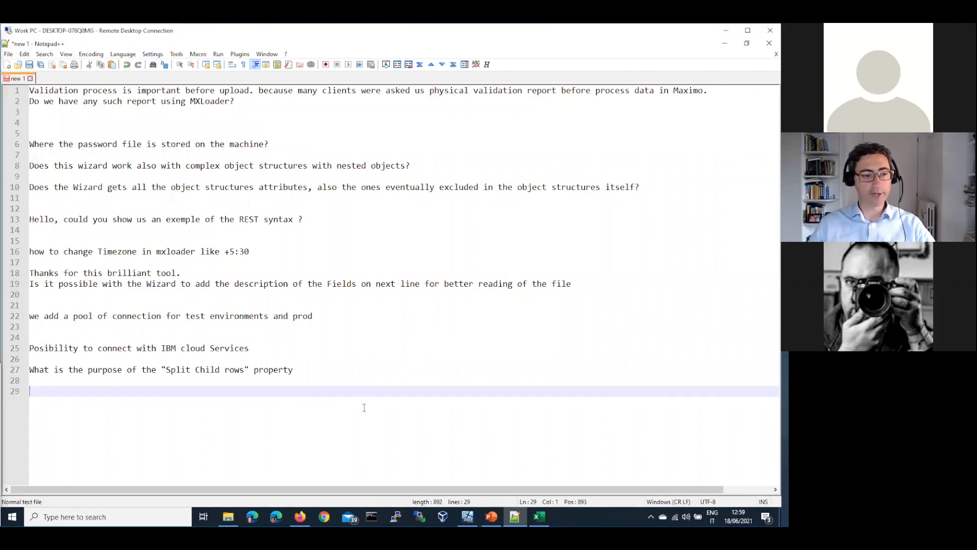
type("Any plans to support Excel on Mac OS?")
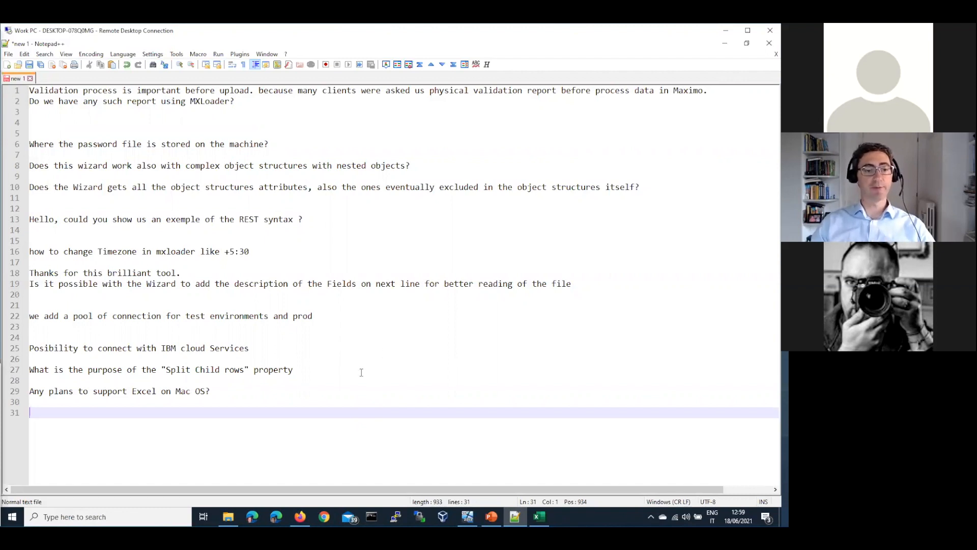
Select both new questions and switch back to the Excel workbook.
left_click_drag(305, 389, 36, 374)
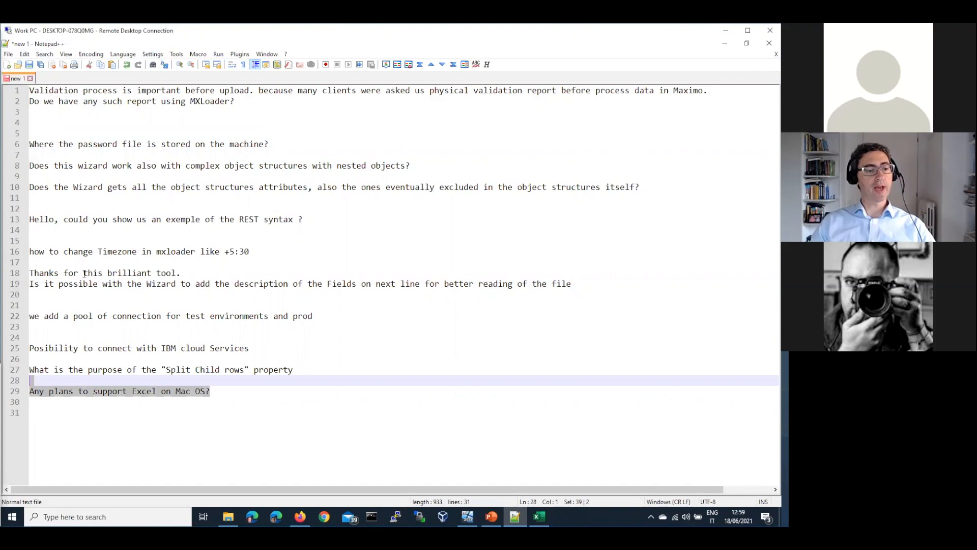
key("shift+Up")
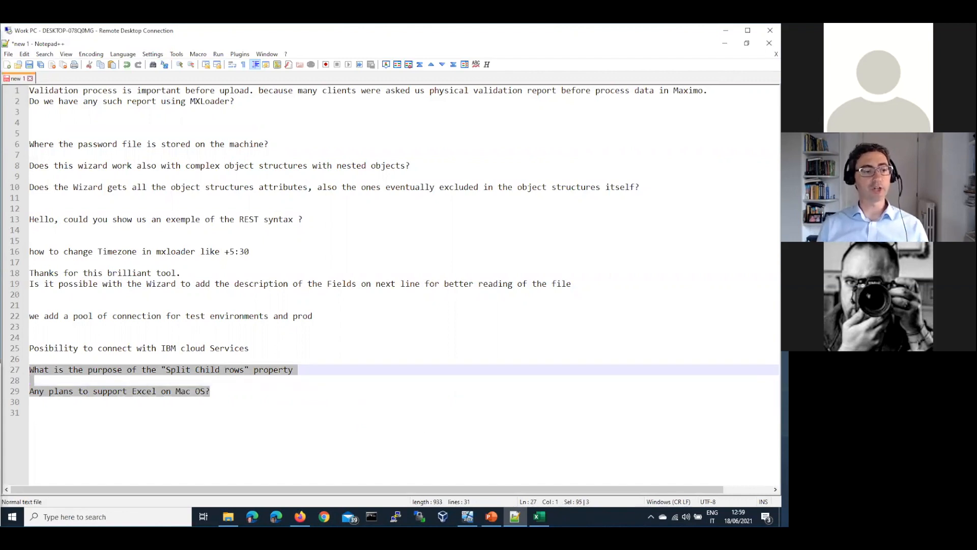
left_click(540, 517)
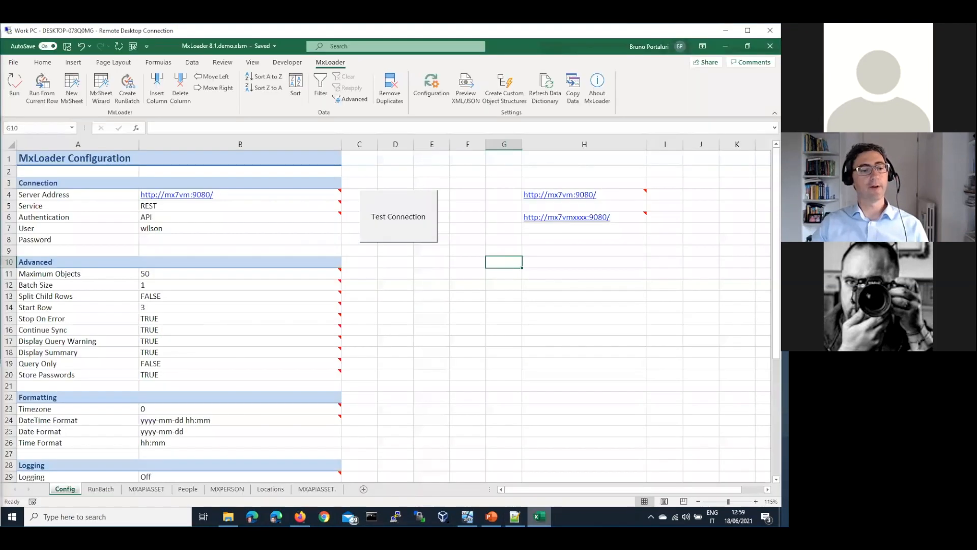
Highlight the Split Child Rows setting and its FALSE value on the Config sheet.
left_click(81, 298)
key("shift+Right")
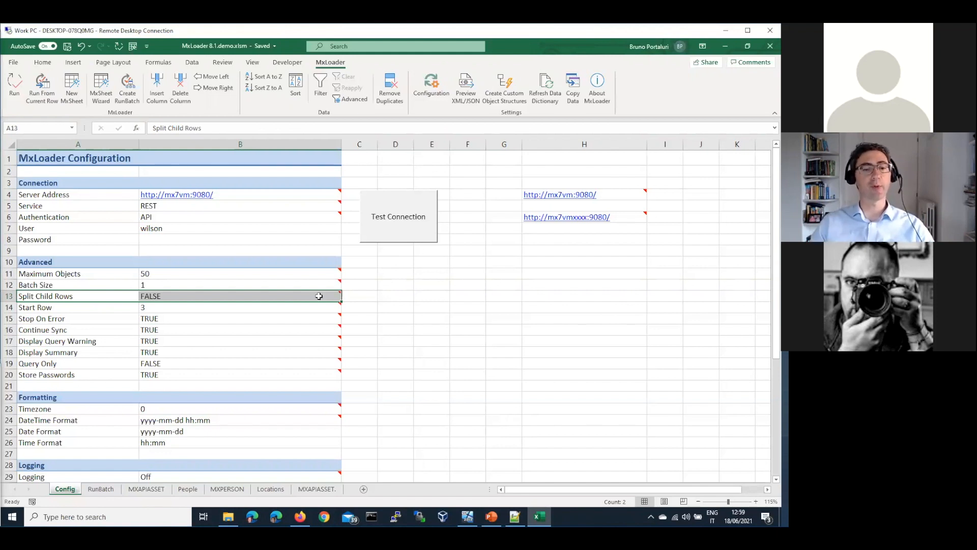
left_click(356, 297)
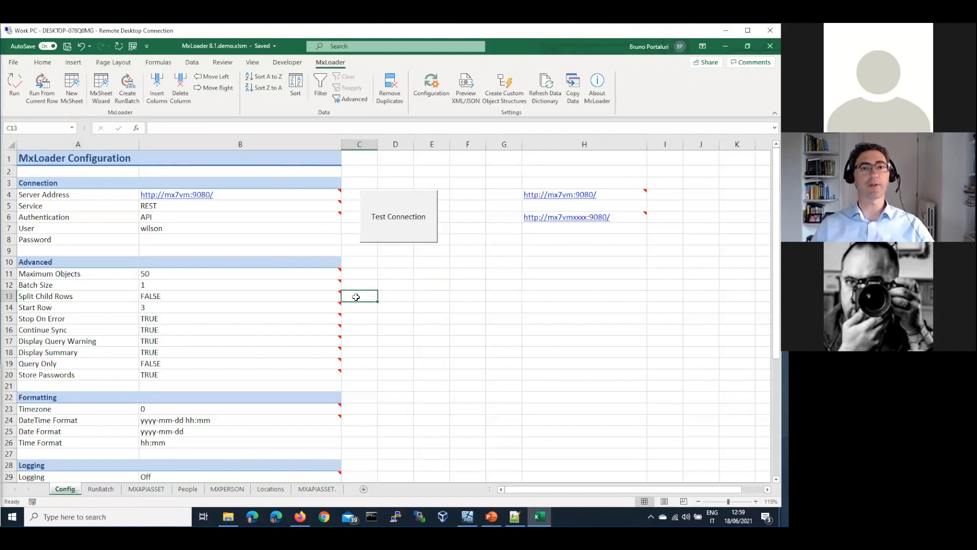
Look over the MXPERSON and RunBatch sheets, then return to Config.
left_click(224, 489)
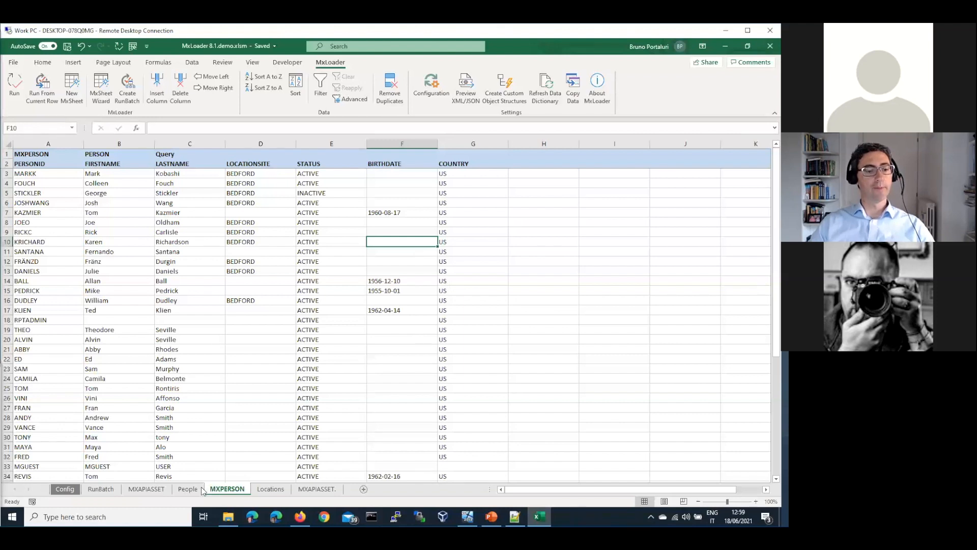
left_click(109, 492)
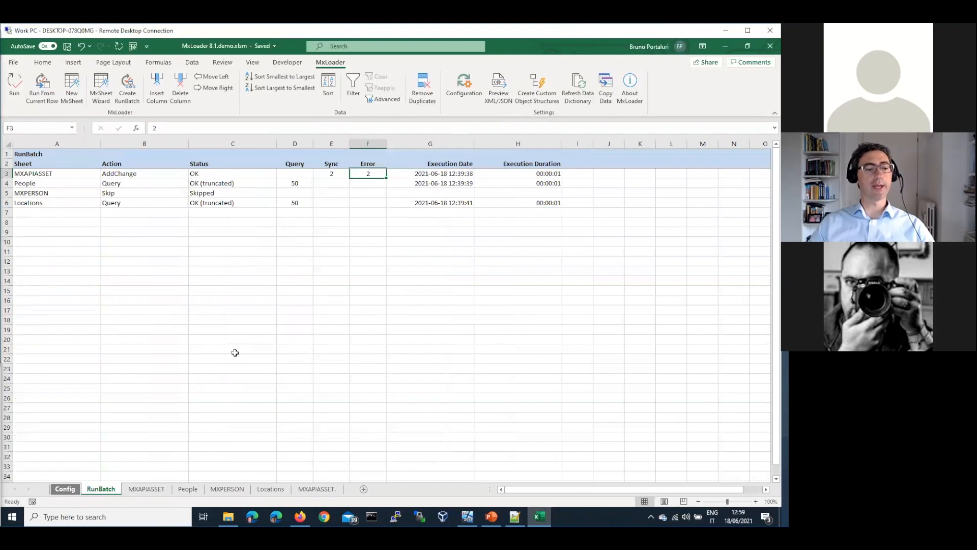
key("ctrl+Page_Up")
Reselect Split Child Rows and its FALSE value, then go to the MXAPIASSET. sheet.
left_click(81, 297)
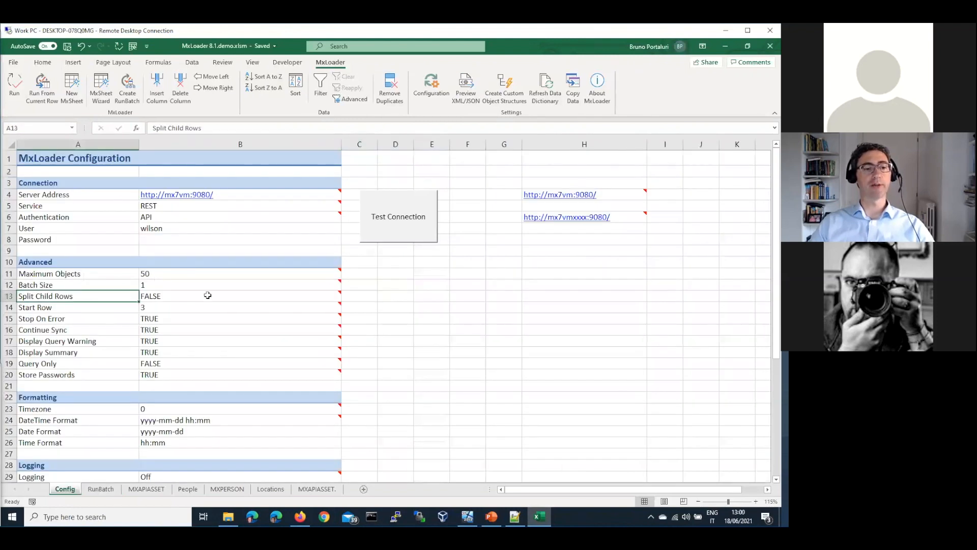
left_click(208, 296)
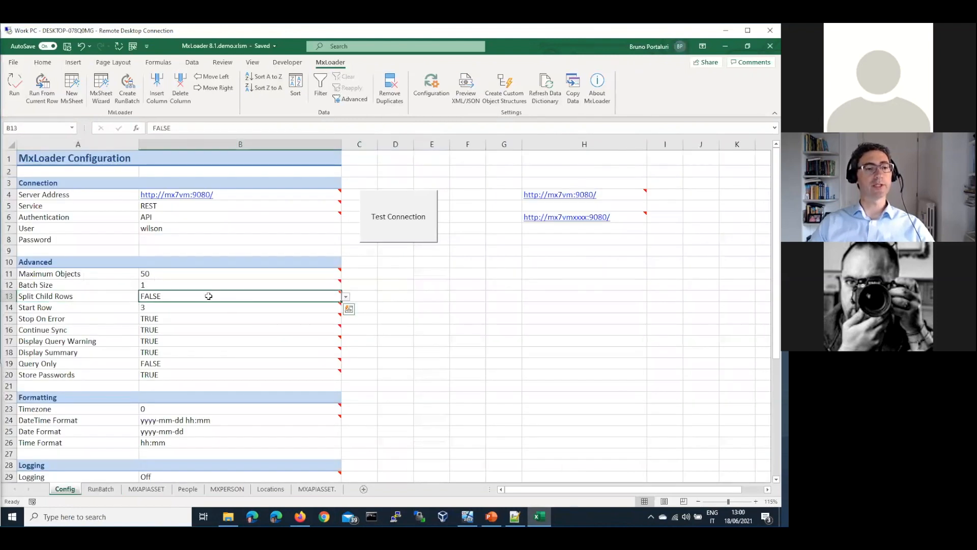
left_click(313, 490)
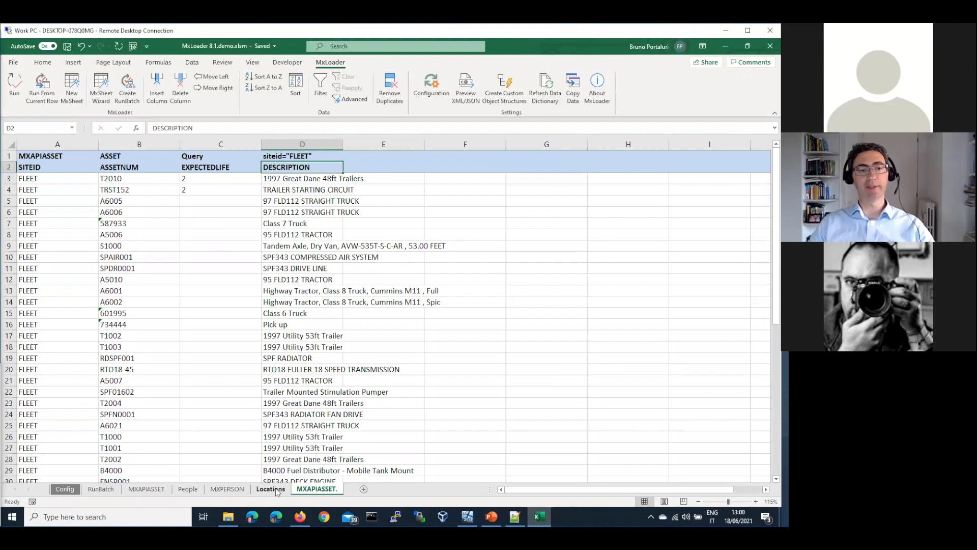
Select the first asset's FLEET site and T2010 number (A3:B3), then switch to Notepad++.
left_click(386, 168)
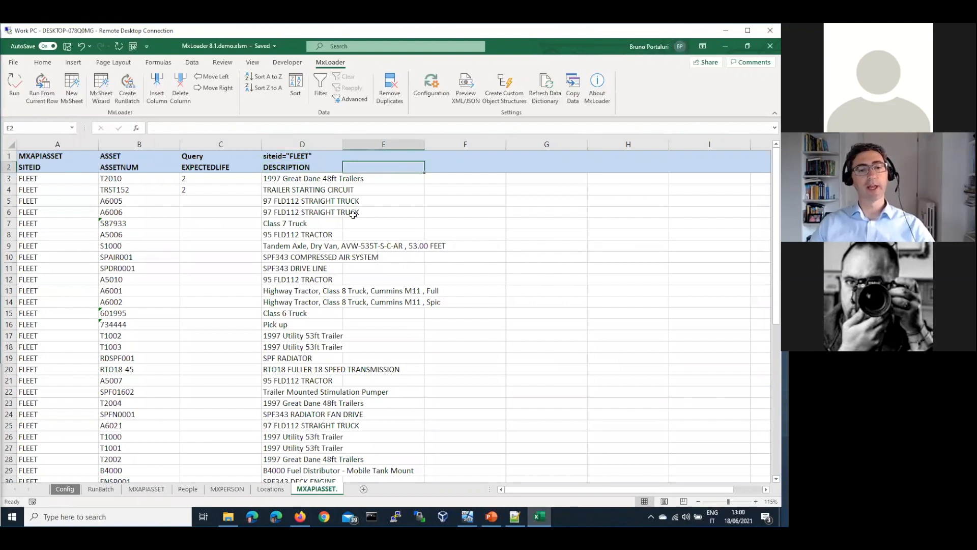
left_click_drag(58, 183, 134, 179)
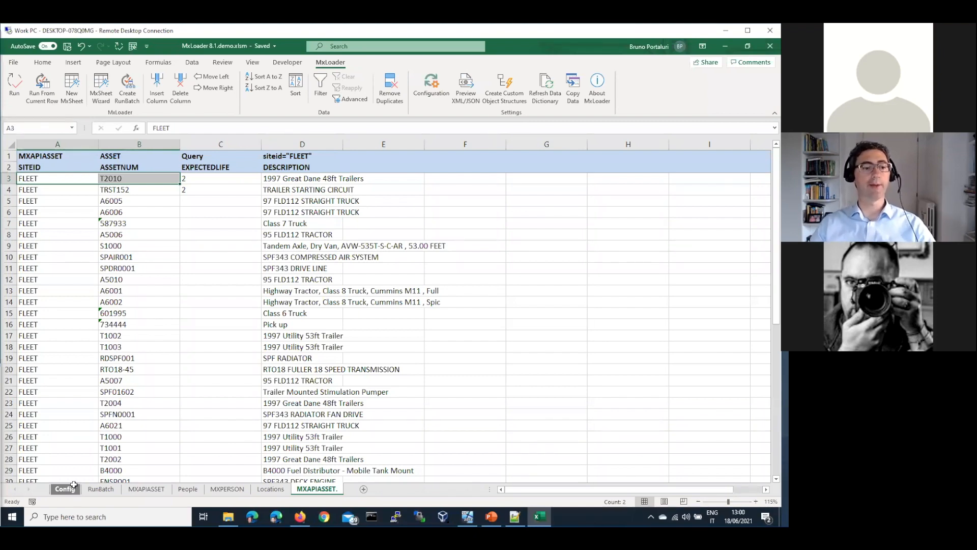
key("alt+Tab")
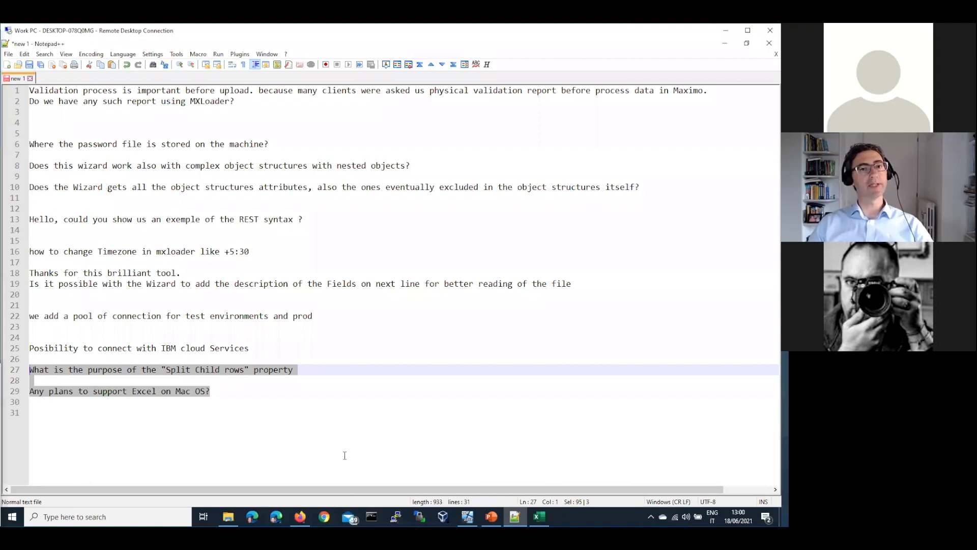
Clear the question-list selection and bring up PowerPoint's Q&A slide, 23 of 24.
key("shift+Down")
key("shift+Down")
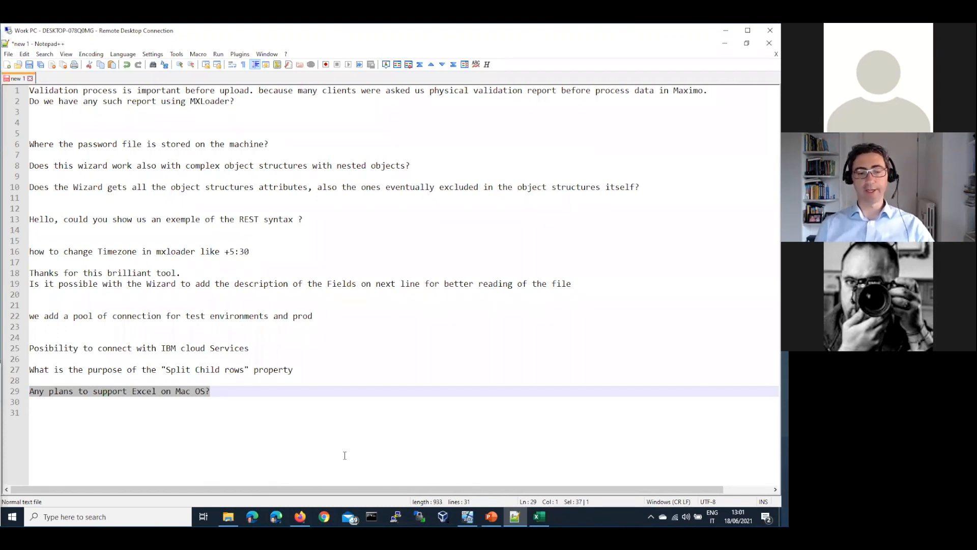
key("Down")
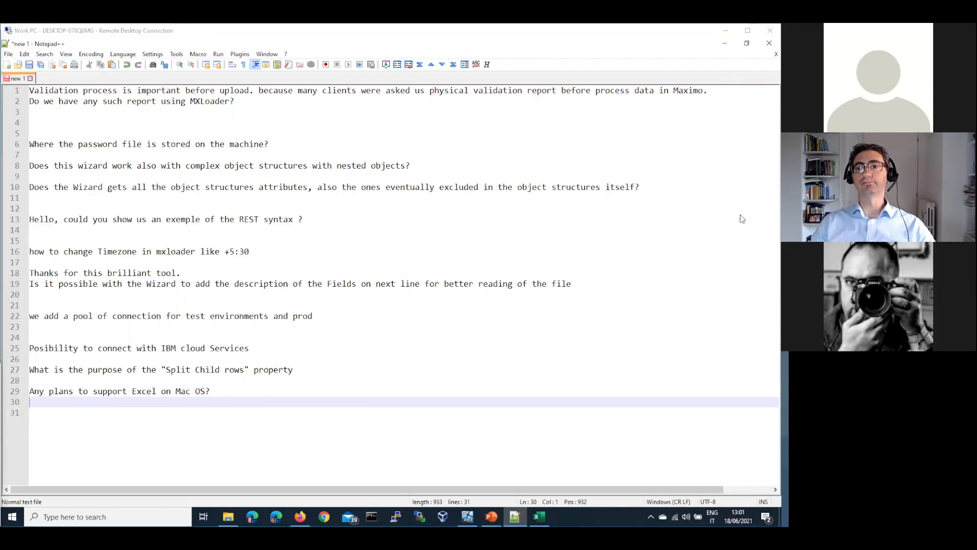
left_click(466, 263)
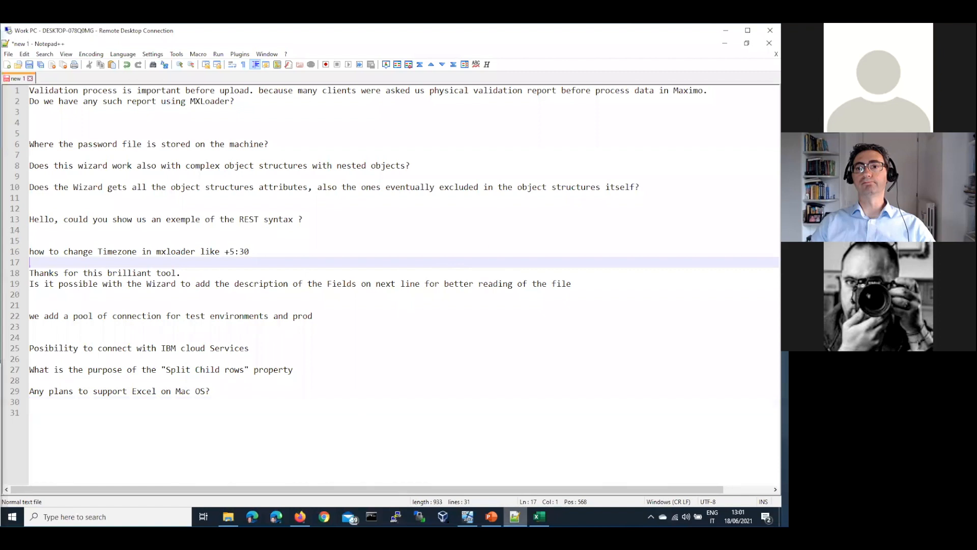
left_click(491, 517)
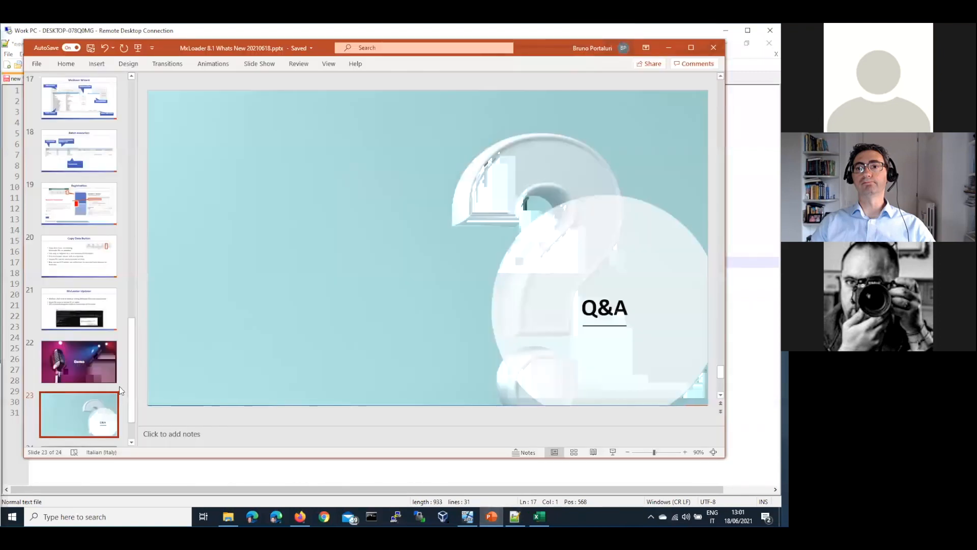